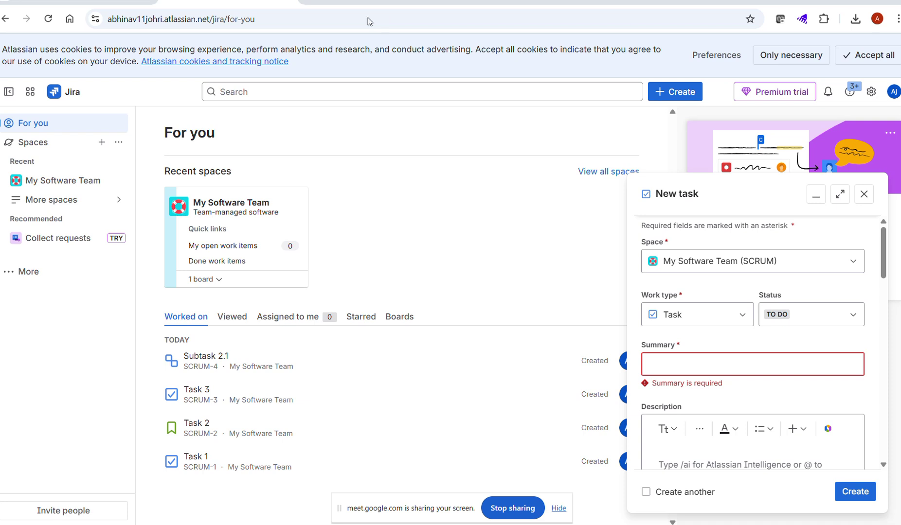
Step: Close the unfinished New task dialog to get back to the For you page
click(862, 194)
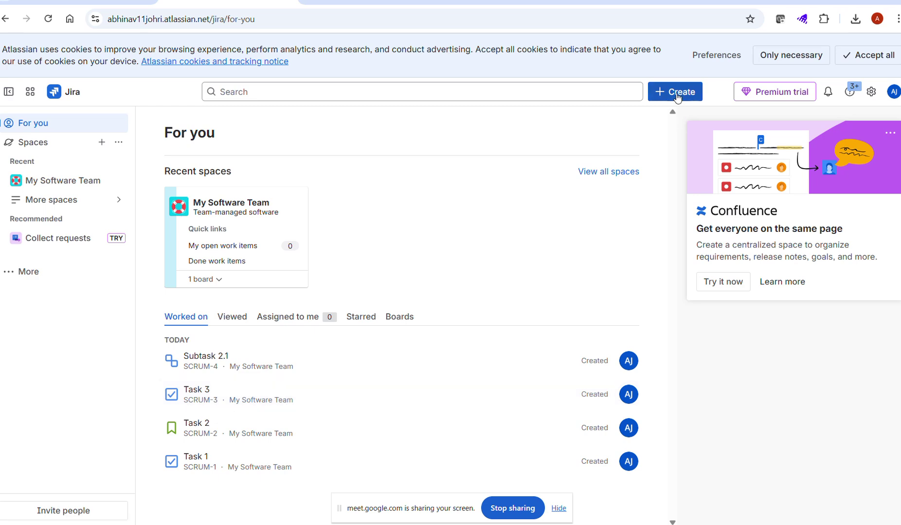
Step: Start a new work item in My Software Team (SCRUM) with work type Epic
click(676, 93)
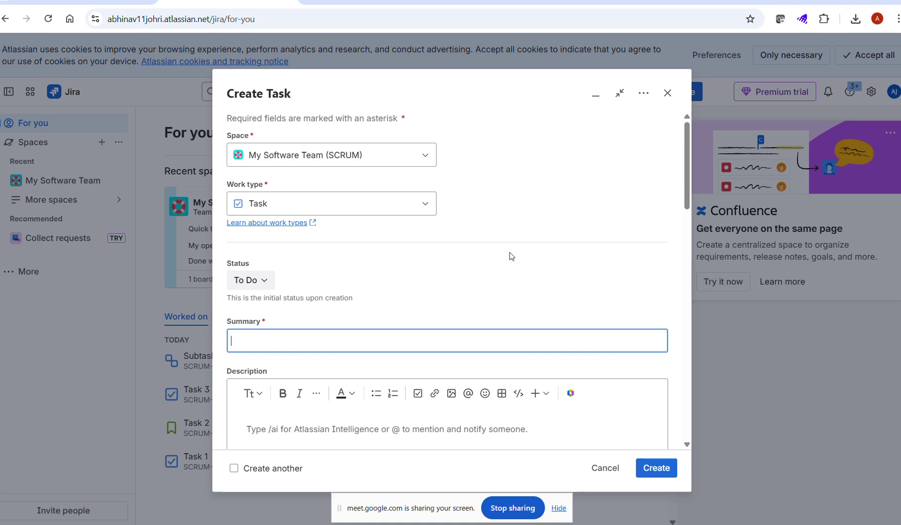
scroll(505, 275, down, 1)
scroll(452, 265, up, 1)
click(427, 208)
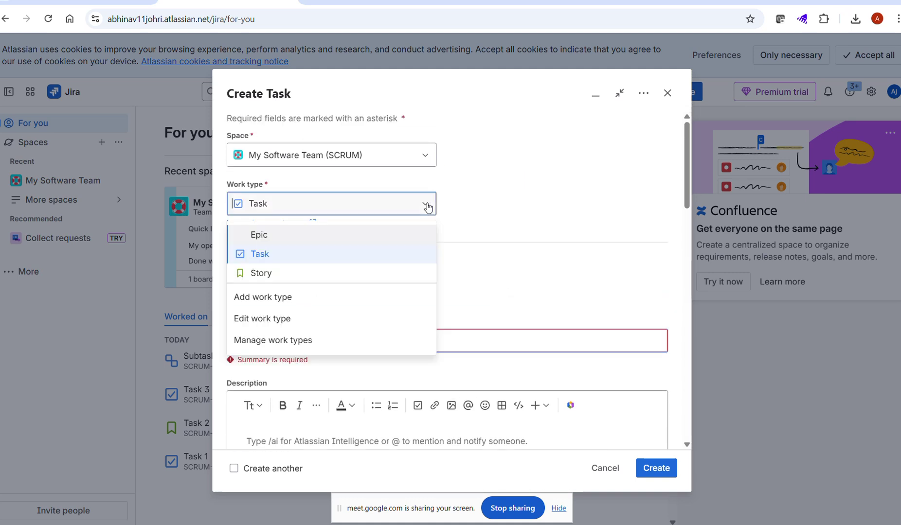
click(273, 236)
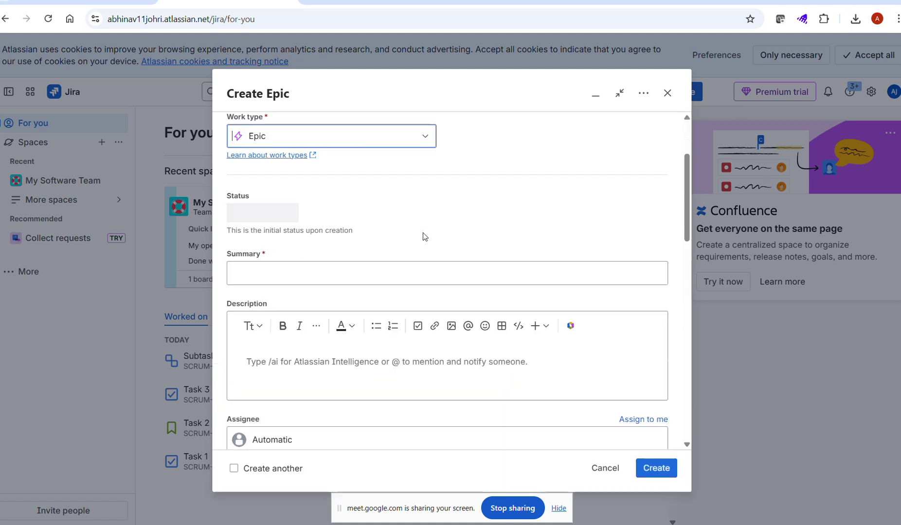
scroll(445, 267, down, 2)
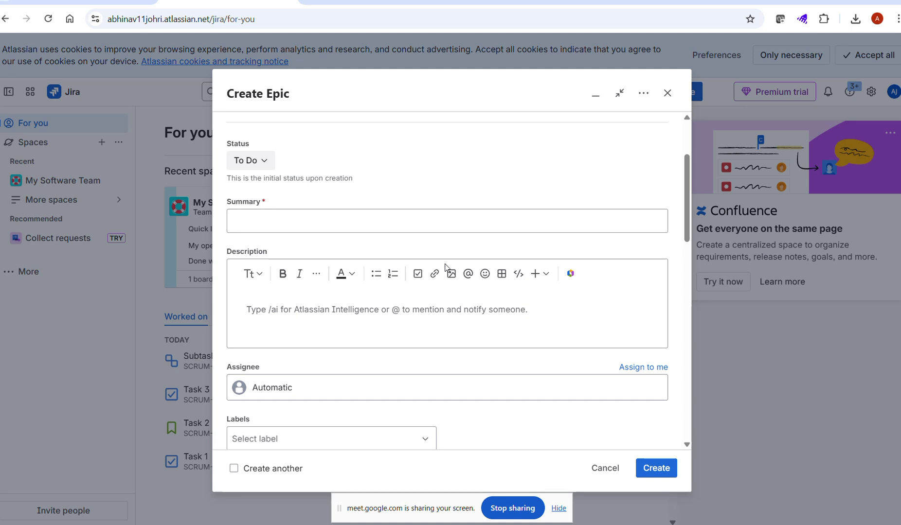
scroll(259, 383, up, 3)
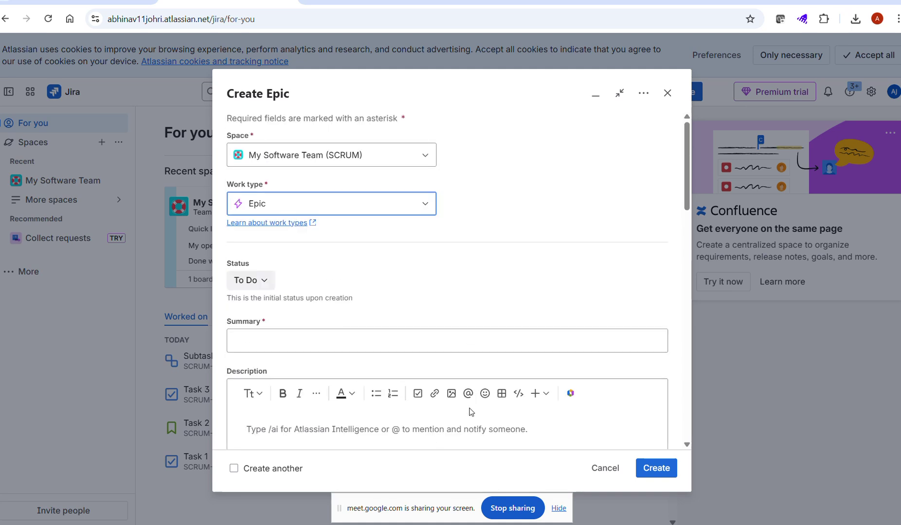
Step: Enter the epic summary 'Amazone PaymentSystem'
click(275, 346)
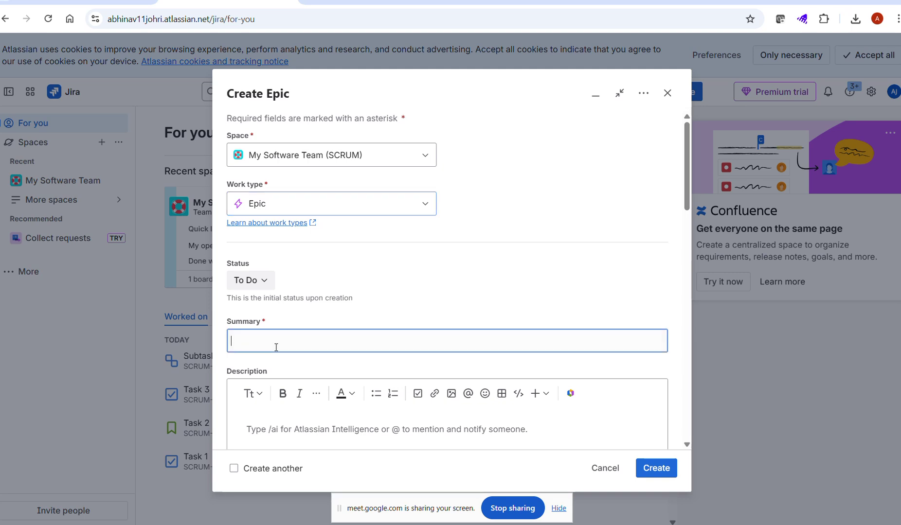
text(PaymentSystem)
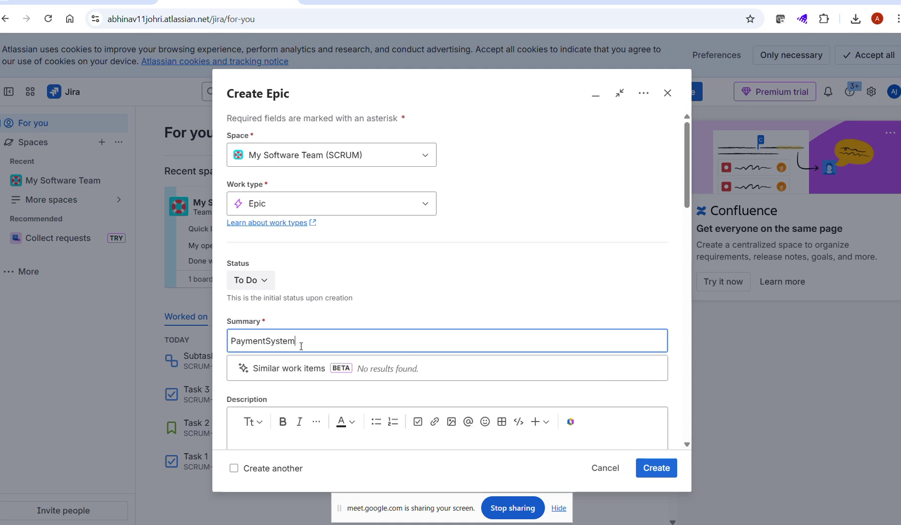
click(231, 336)
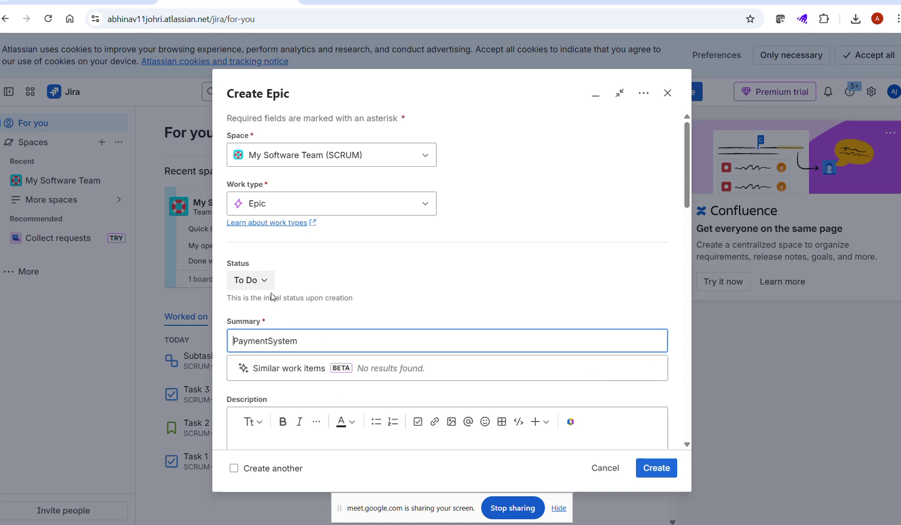
text(Amazone)
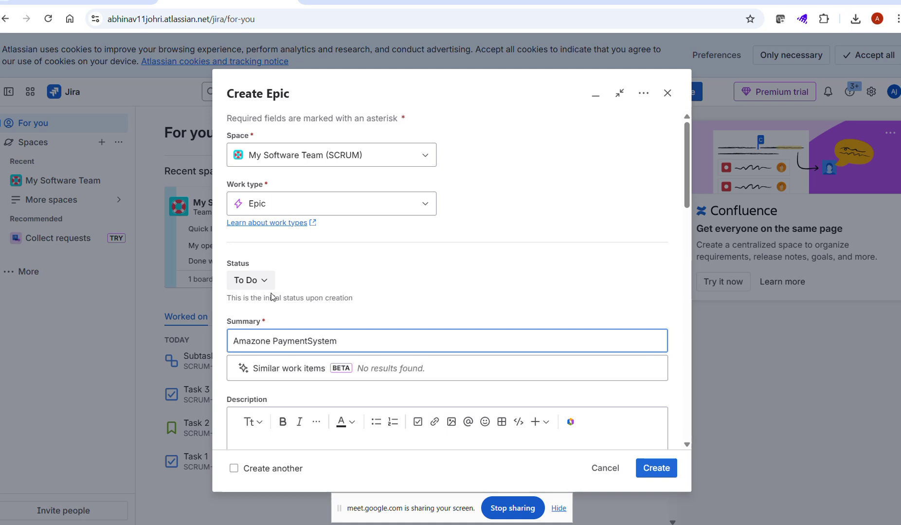
scroll(524, 263, down, 4)
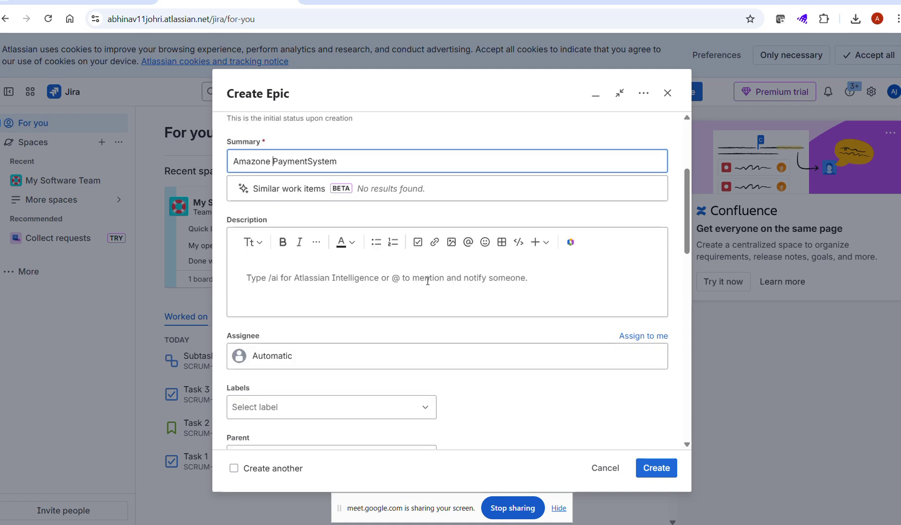
Step: Set the description to 'Amazone PaymentSystem and we will create the stories'
triple_click(346, 162)
key(ctrl+c)
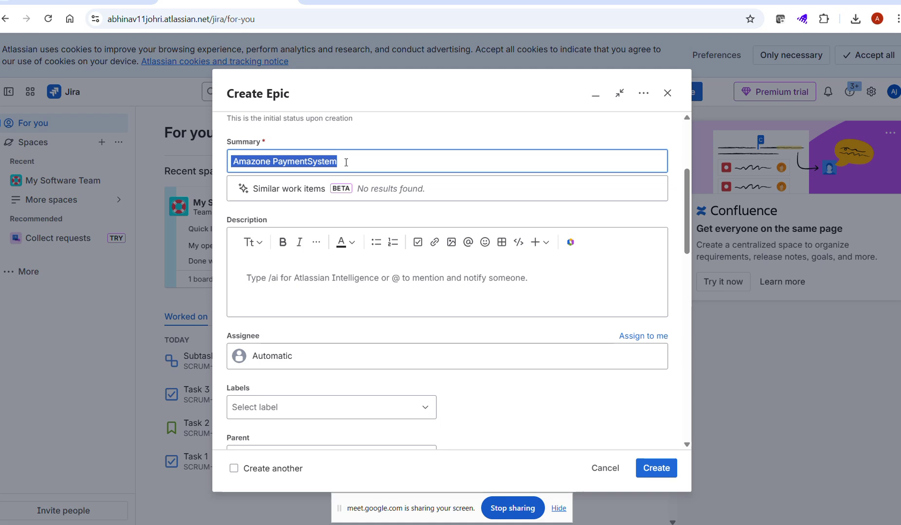
click(272, 285)
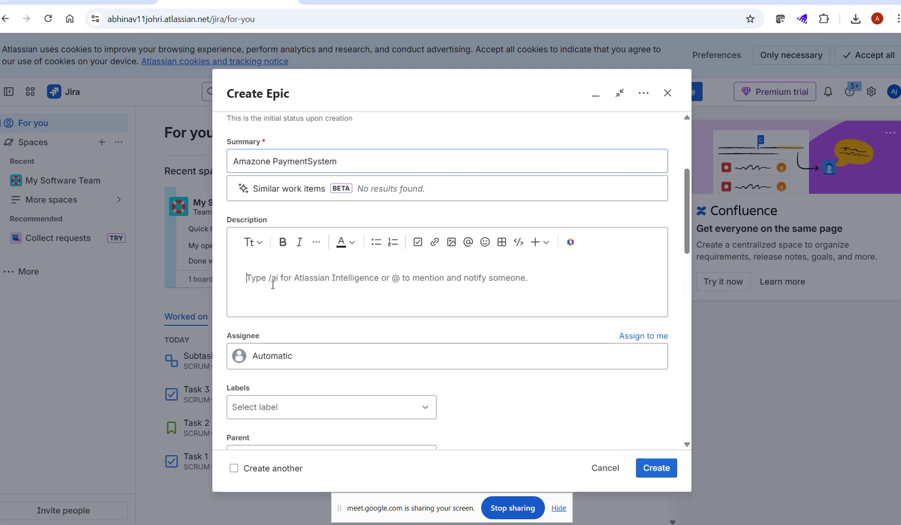
key(ctrl+v)
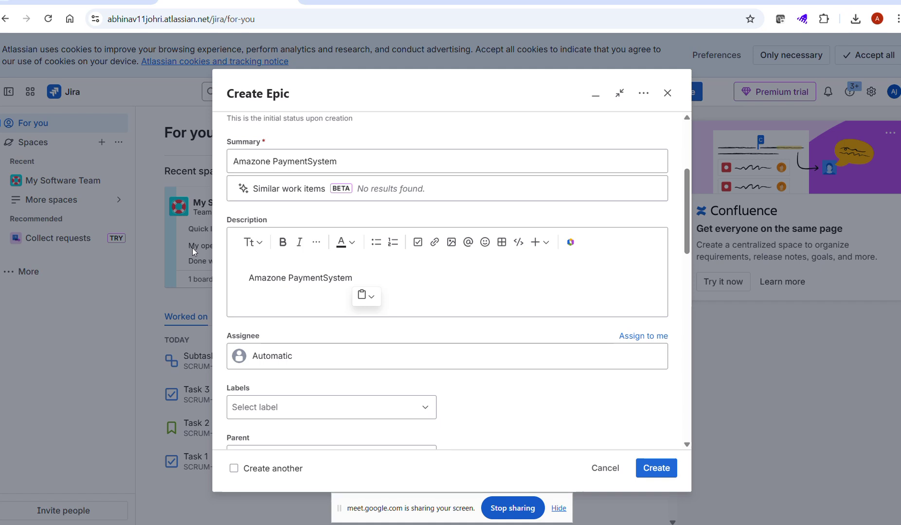
text(and we wil)
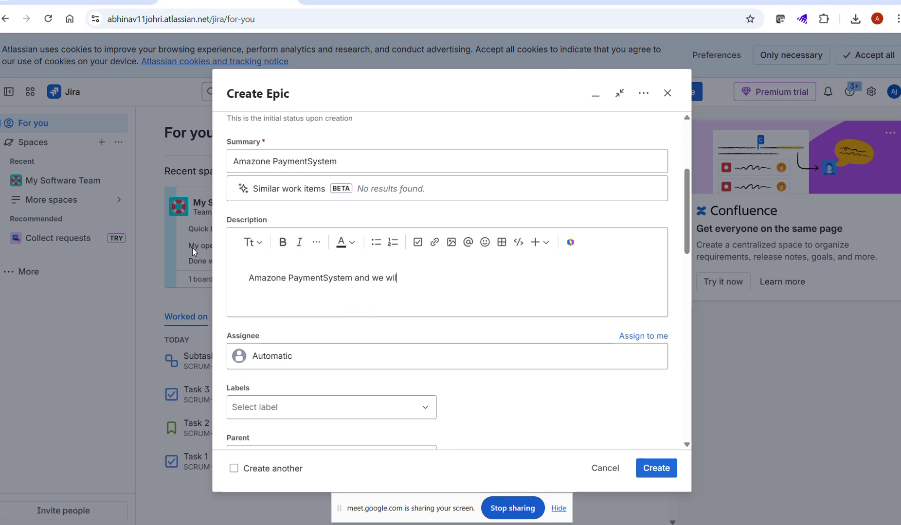
text(l create the c)
text(hi)
key(BackSpace)
key(BackSpace)
key(BackSpace)
text(stories)
Step: Assign the epic to yourself
click(278, 360)
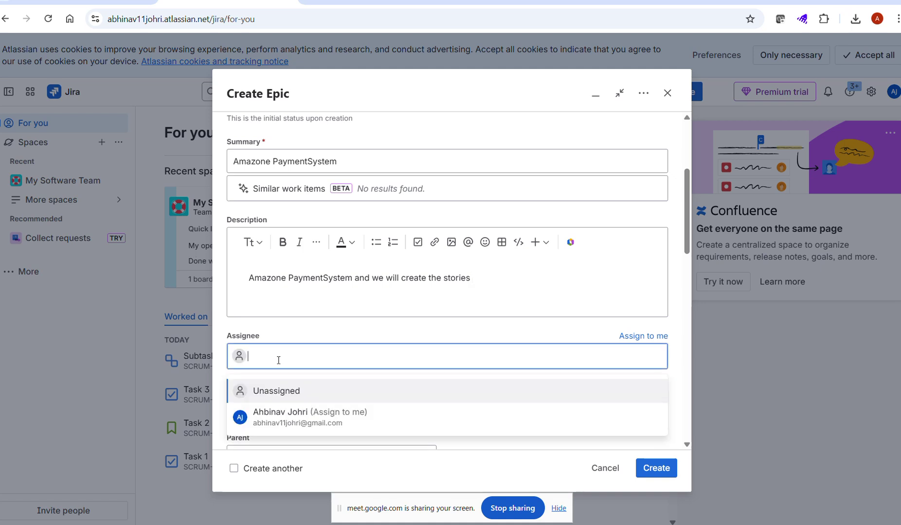
scroll(278, 360, down, 2)
click(300, 299)
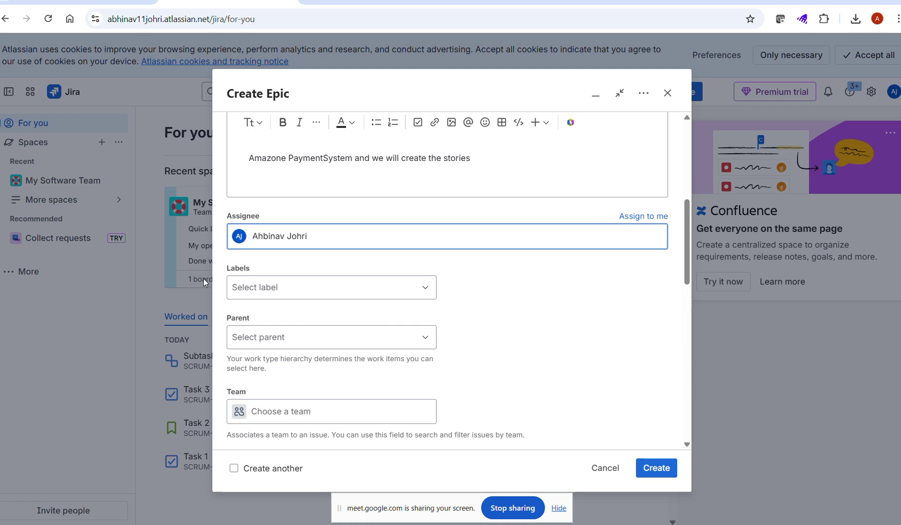
scroll(420, 364, down, 3)
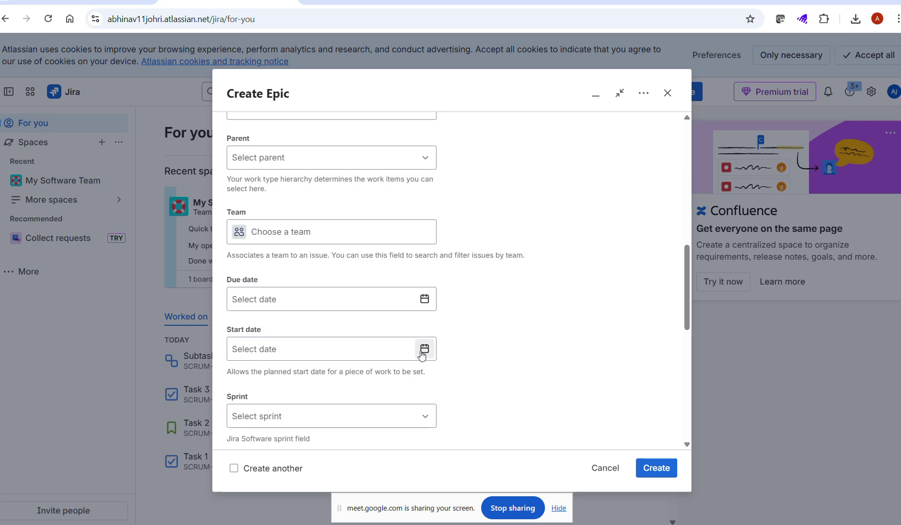
Step: Set the start date to 2/5/2026 and the due date to 4/7/2026
click(424, 349)
click(350, 426)
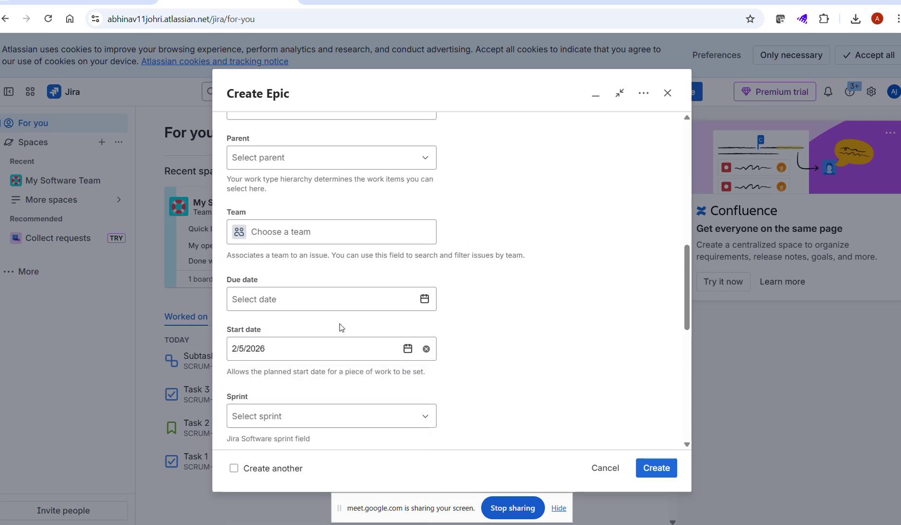
scroll(339, 327, down, 1)
click(424, 239)
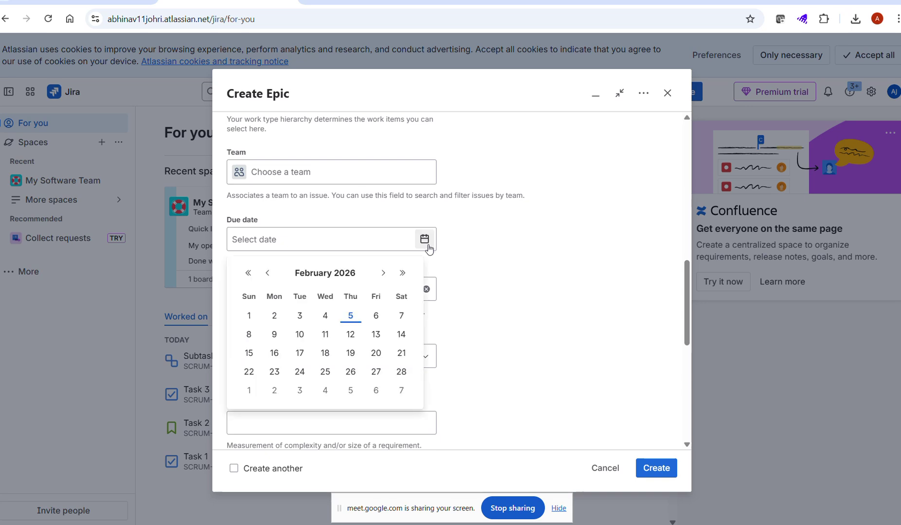
click(384, 274)
click(383, 274)
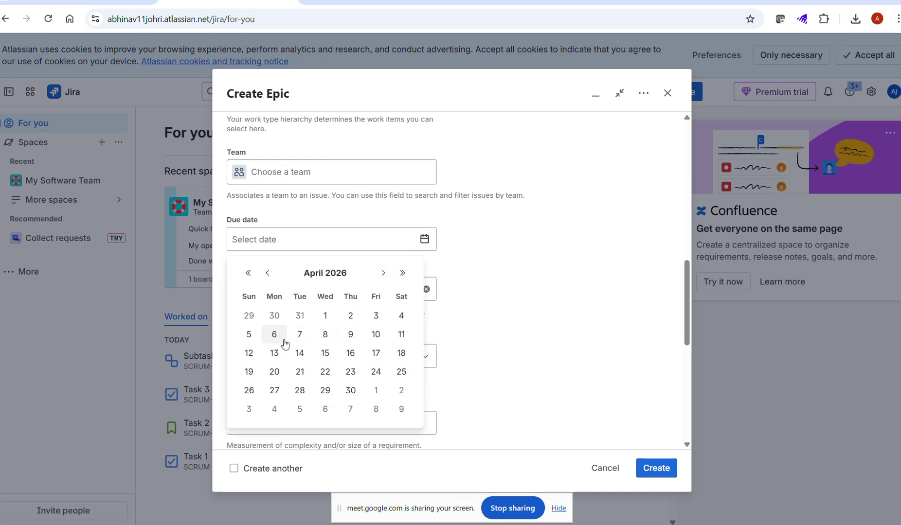
click(299, 335)
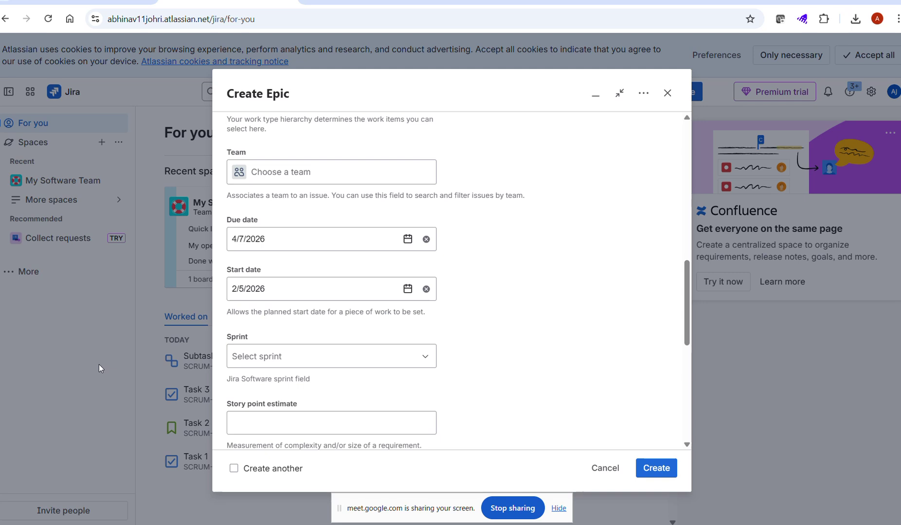
scroll(243, 308, down, 1)
click(270, 298)
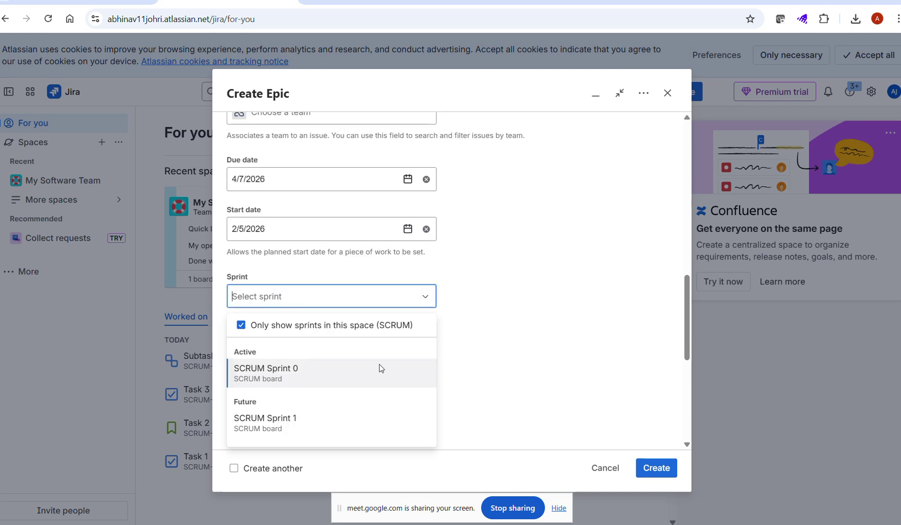
Step: Put the epic in SCRUM Sprint 0 and create it as SCRUM-5
click(299, 372)
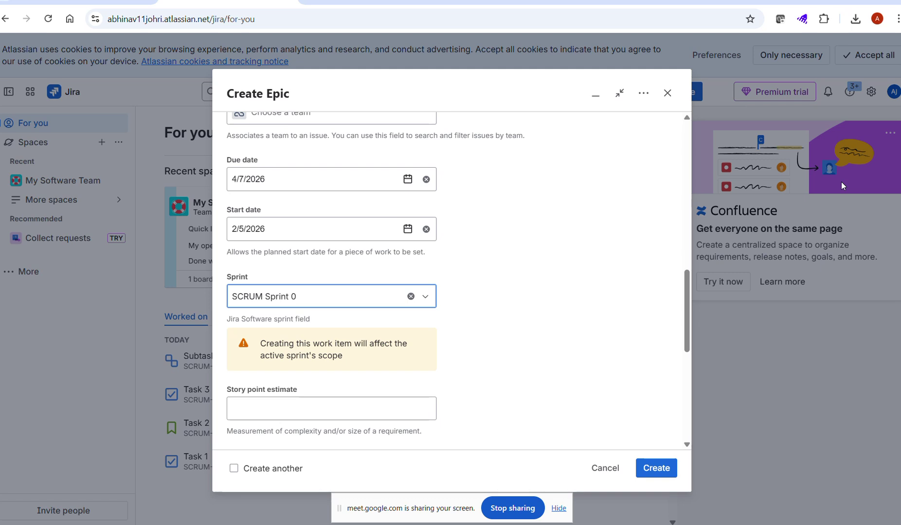
scroll(489, 259, down, 3)
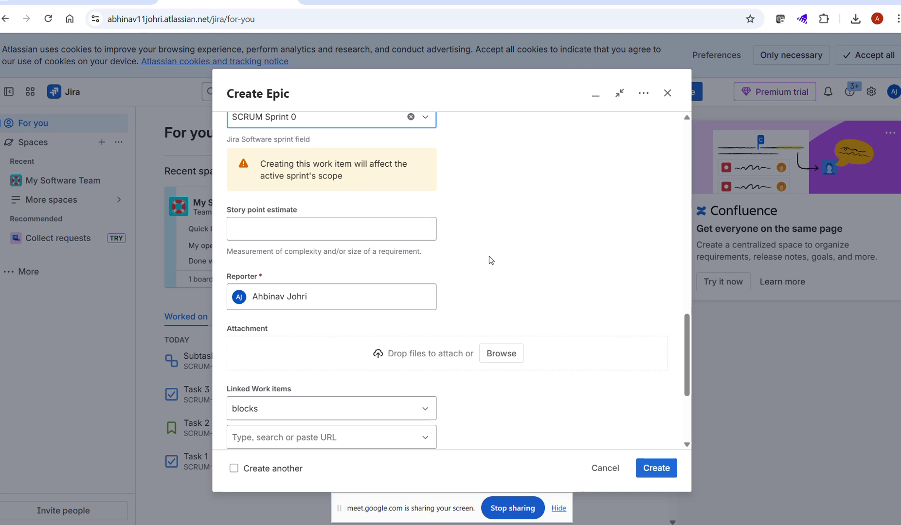
scroll(490, 336, down, 3)
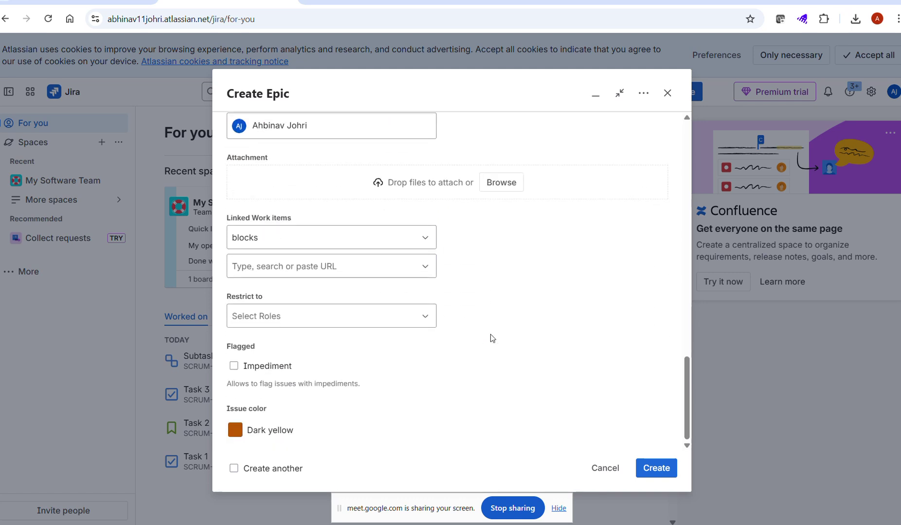
click(662, 476)
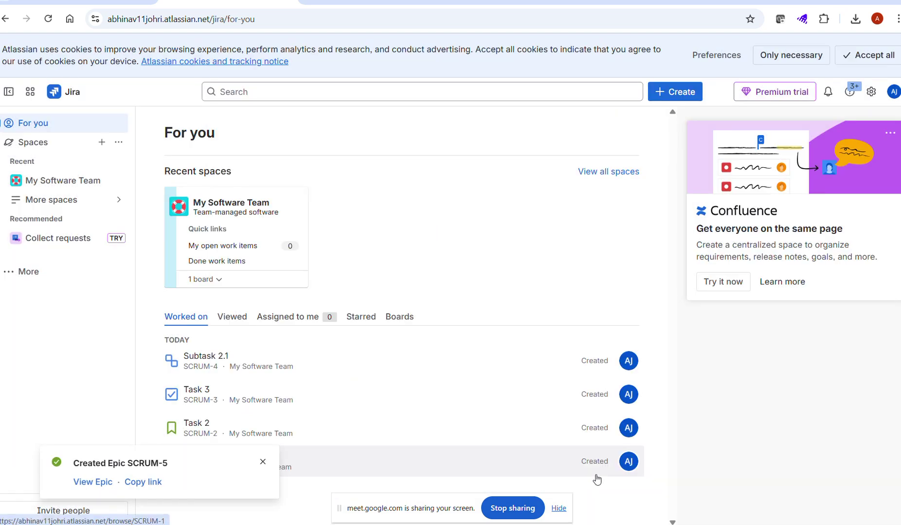
Step: Open the new epic SCRUM-5 from the creation notification
click(96, 485)
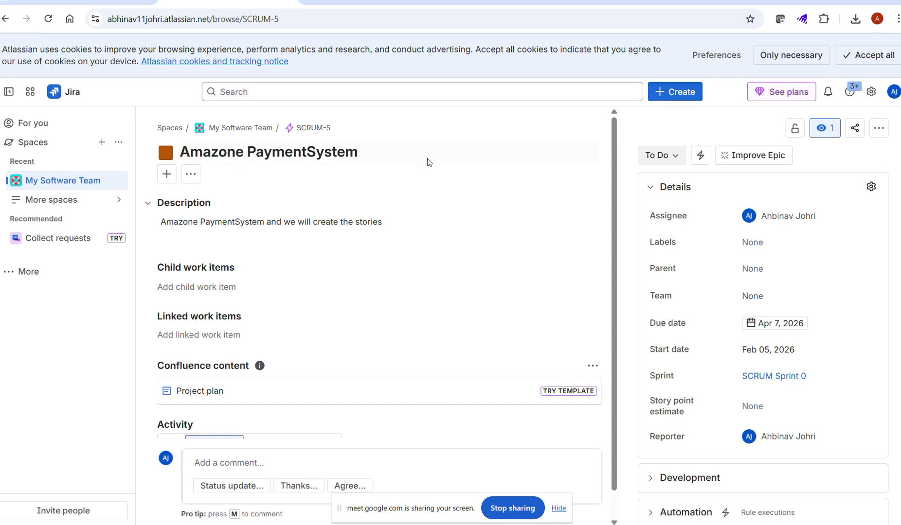
scroll(368, 347, down, 1)
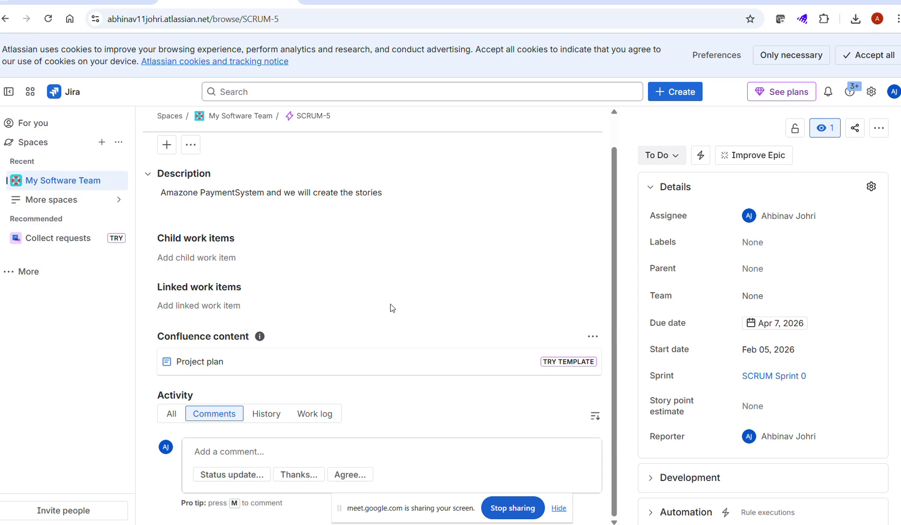
Step: Look through the epic's add, more and Actions menus, then bring up a fresh Create form
click(167, 146)
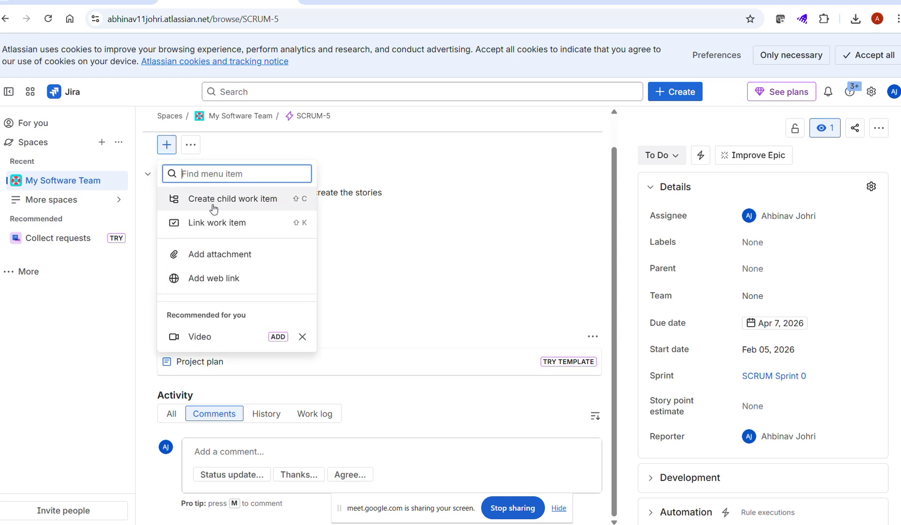
click(188, 146)
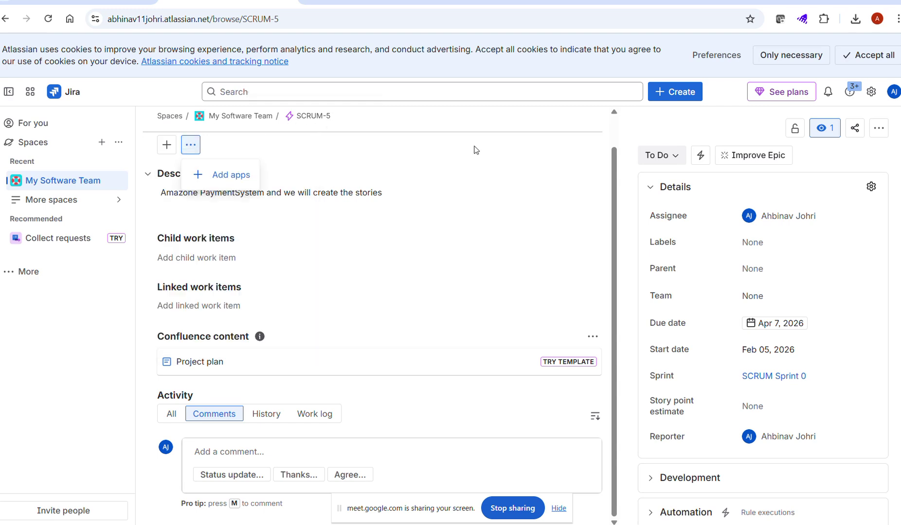
click(675, 97)
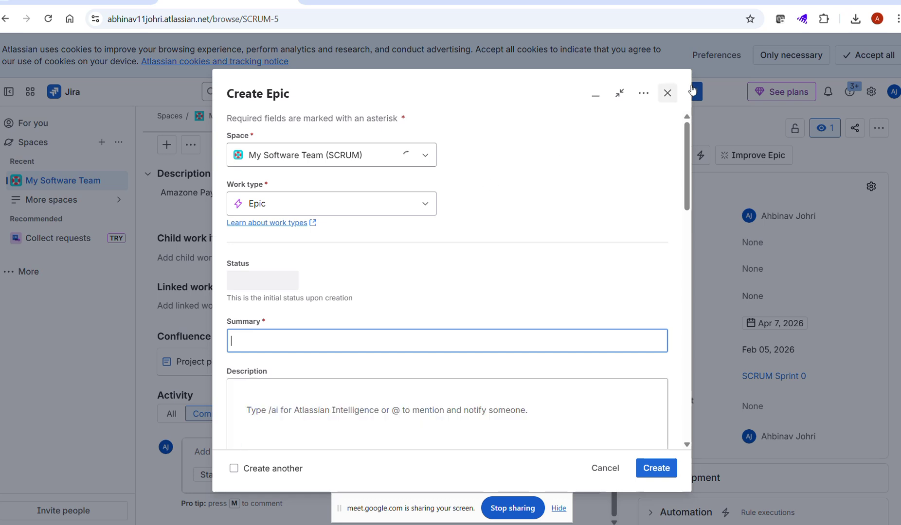
click(667, 93)
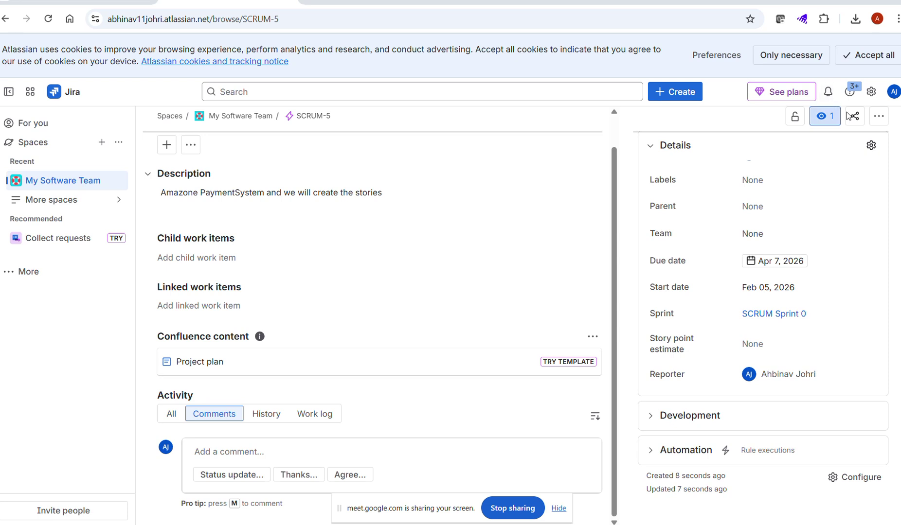
click(877, 118)
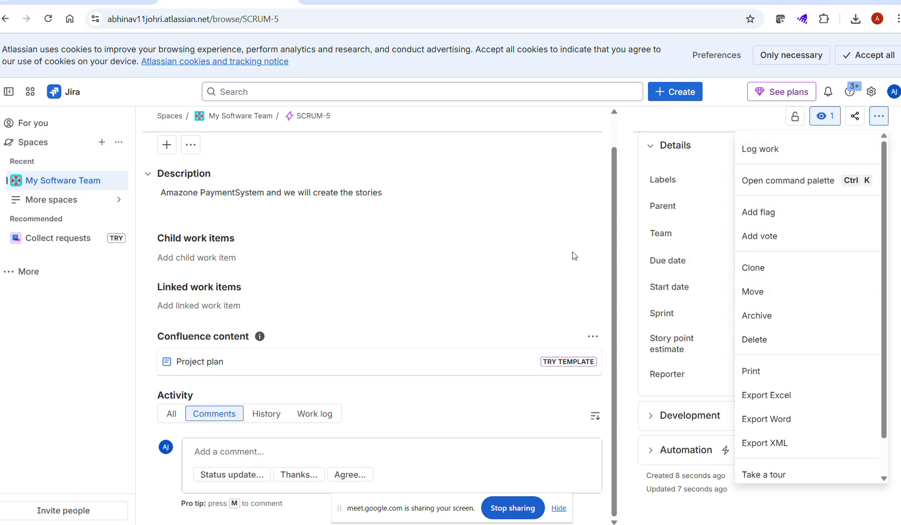
click(552, 263)
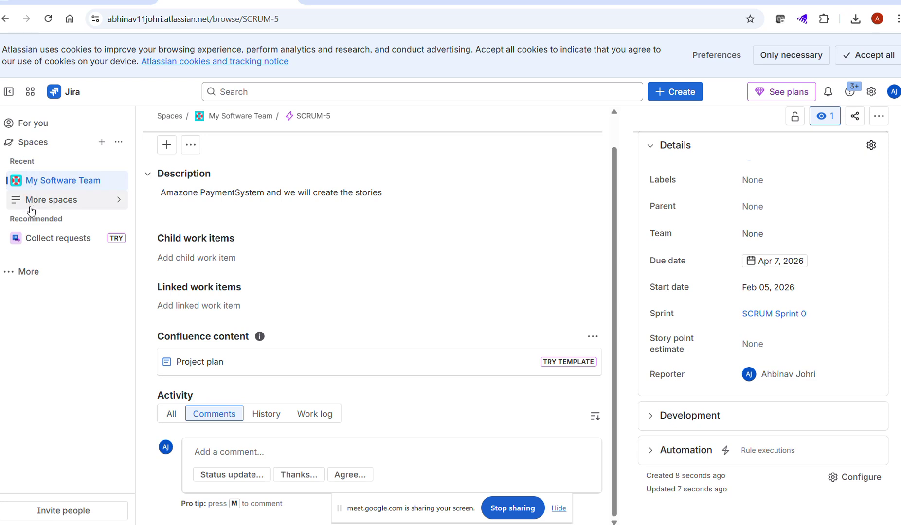
click(20, 273)
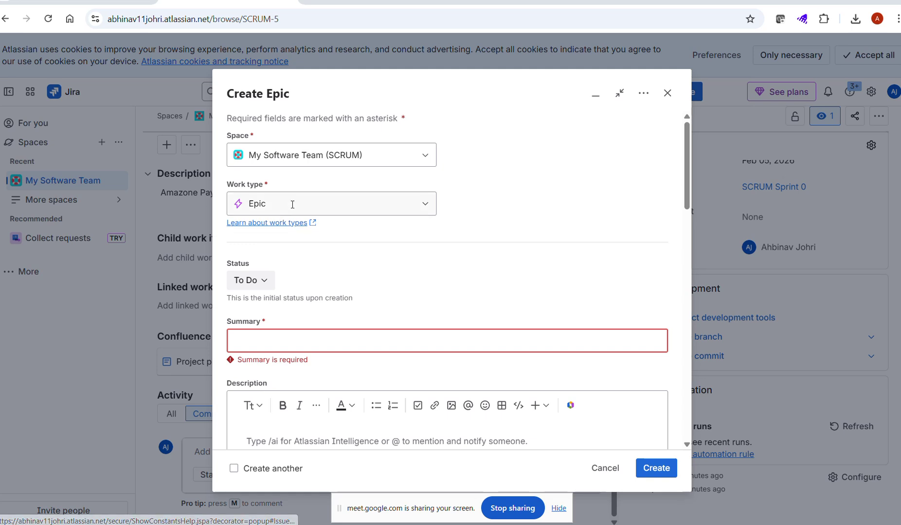
Step: Keep the space as My Software Team and change the work type to Story
click(293, 157)
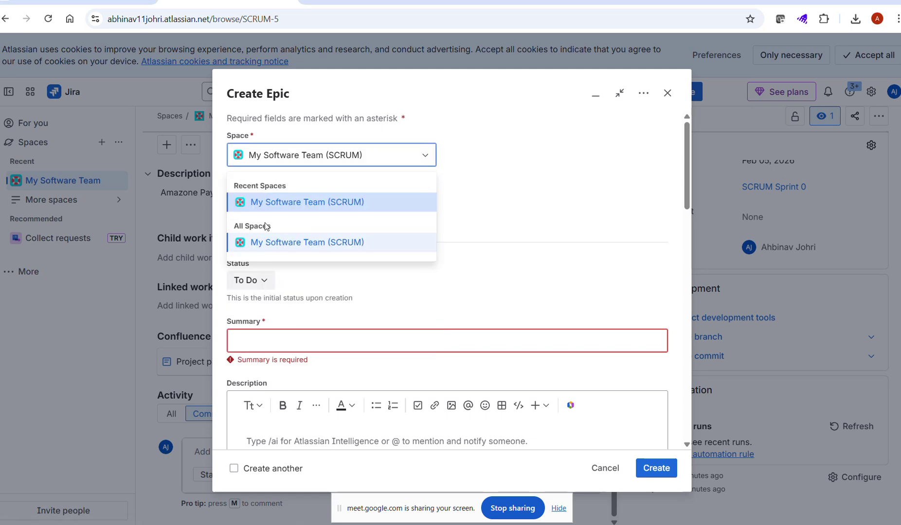
click(308, 148)
click(287, 204)
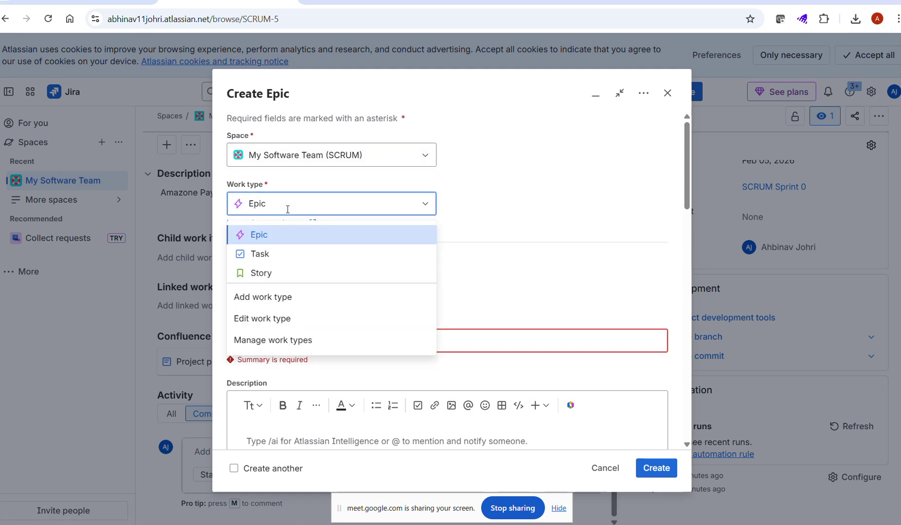
click(253, 269)
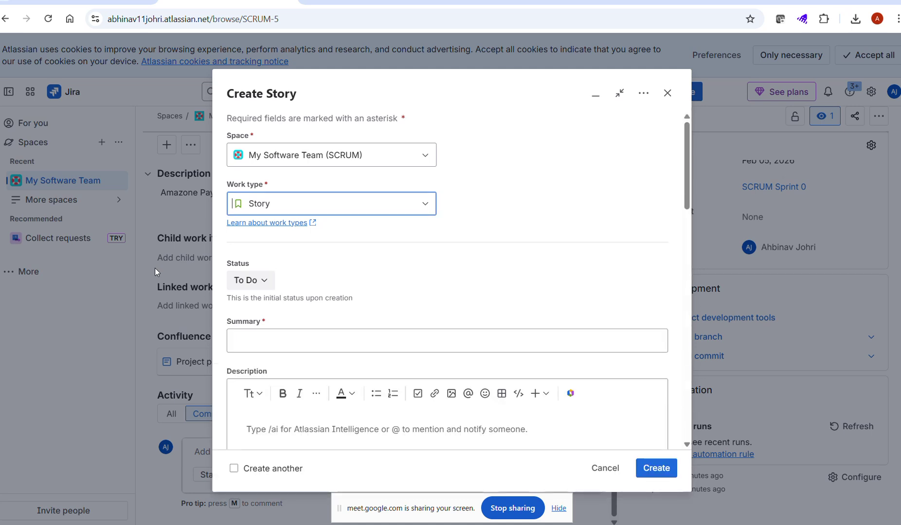
scroll(331, 243, down, 1)
scroll(331, 242, down, 5)
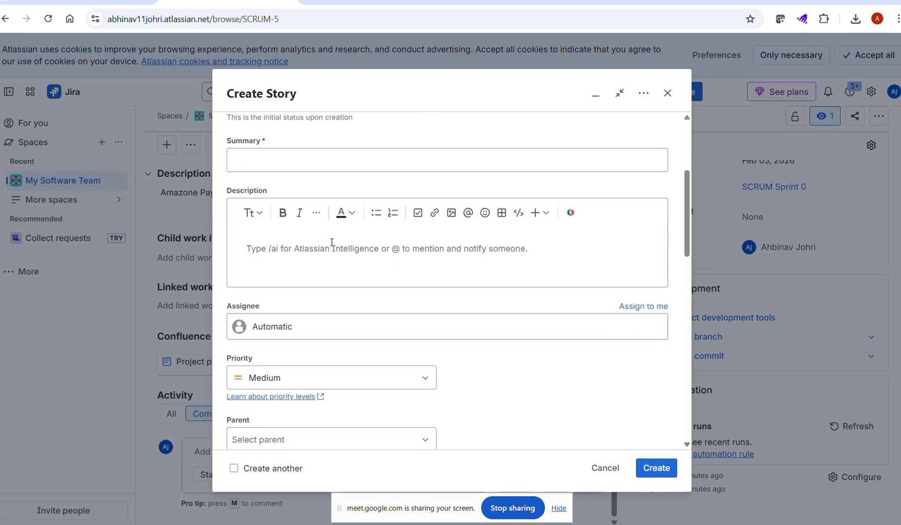
scroll(331, 242, down, 2)
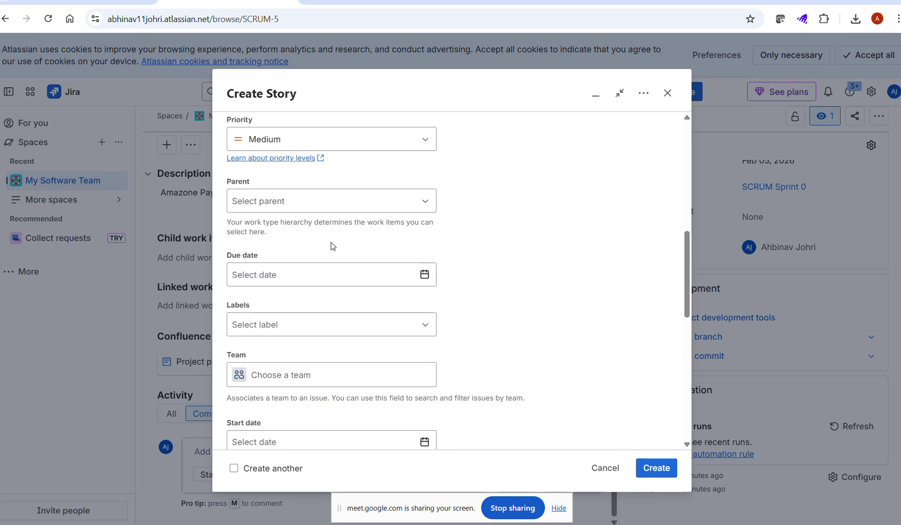
scroll(330, 242, down, 3)
scroll(331, 243, up, 10)
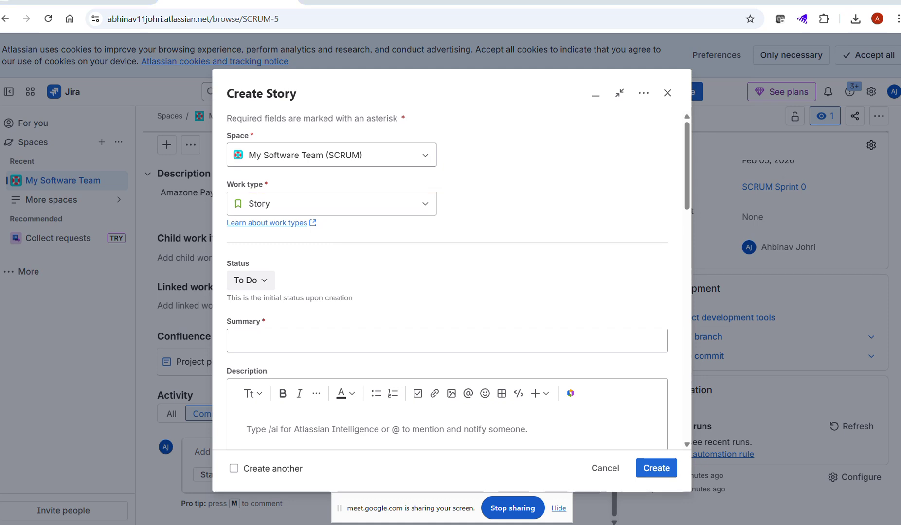
Step: Enter 'Payment by credit card' as summary and copy it into the description
click(276, 341)
text(Paym)
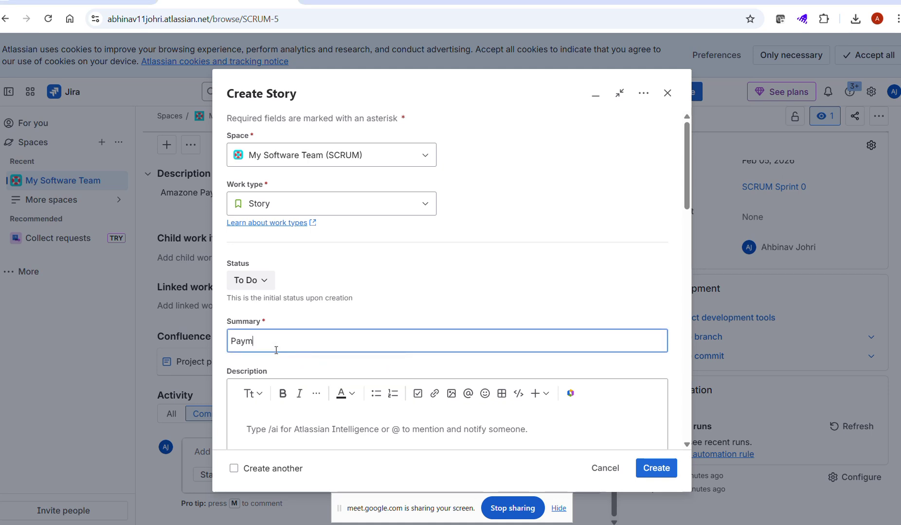
text(ent by credit card)
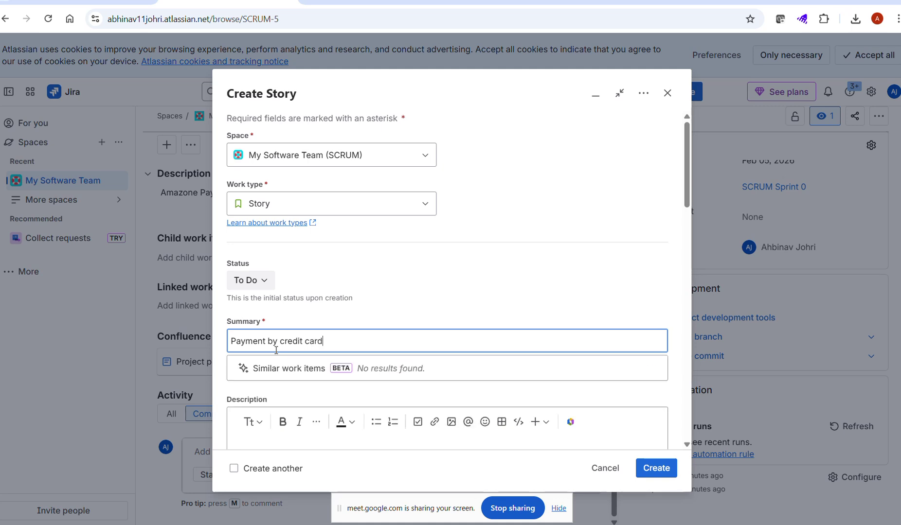
key(ctrl+a)
key(ctrl+c)
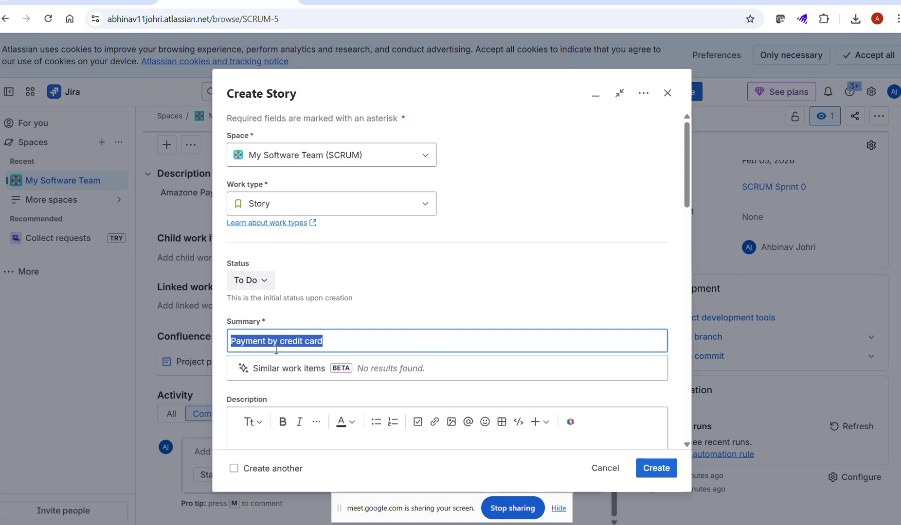
scroll(293, 235, down, 5)
click(293, 236)
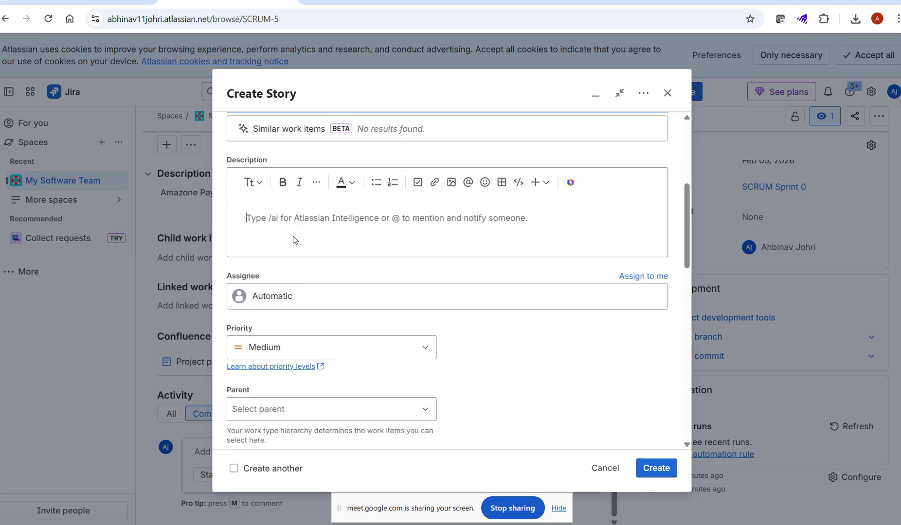
key(ctrl+v)
click(279, 294)
Step: Assign the story to yourself with parent epic Amazone PaymentSystem (SCRUM-5)
click(263, 351)
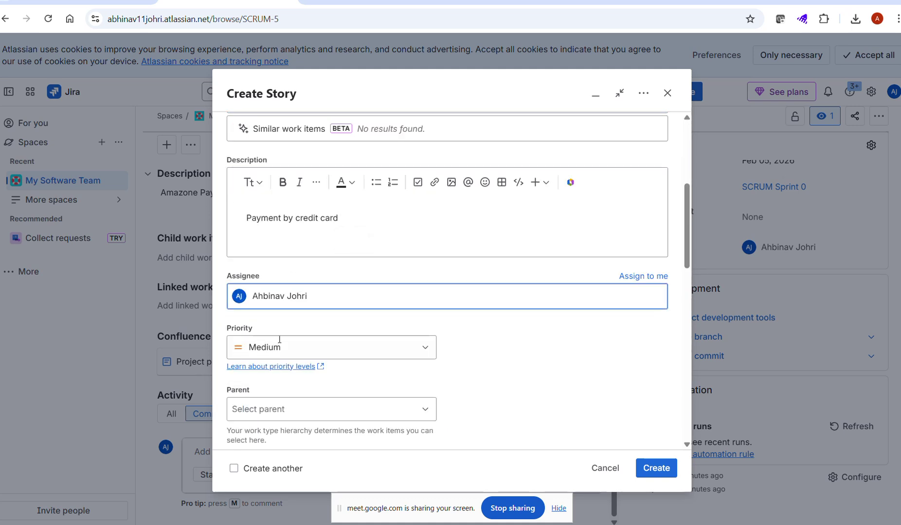
scroll(291, 342, down, 2)
click(283, 288)
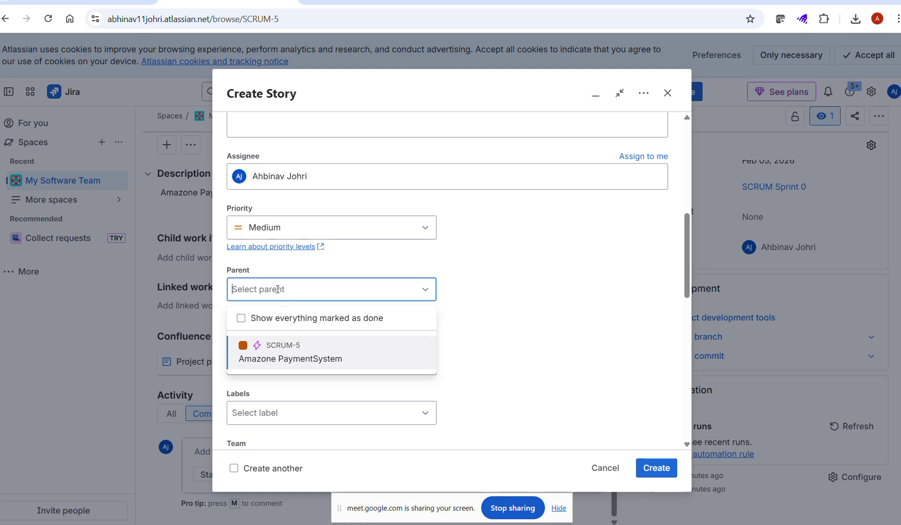
click(288, 359)
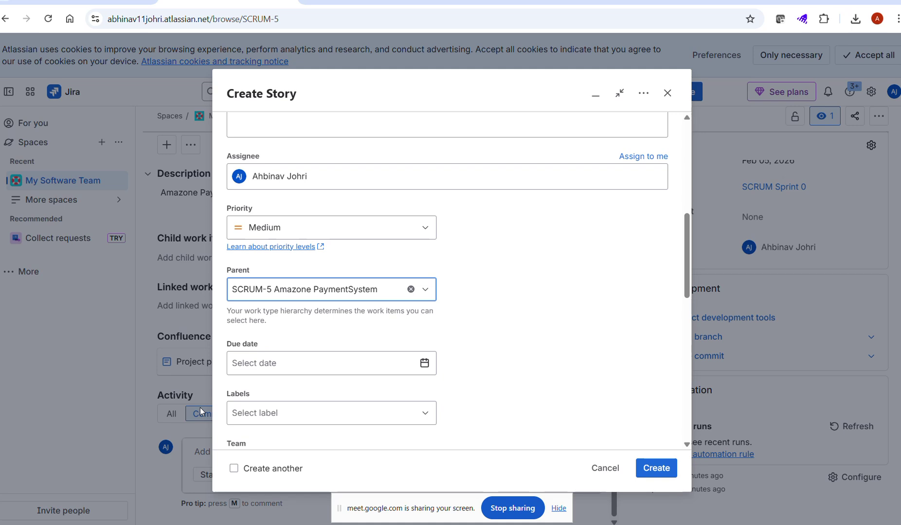
Step: Set the due date to 12 February 2026 and create the story
scroll(306, 379, down, 3)
click(423, 244)
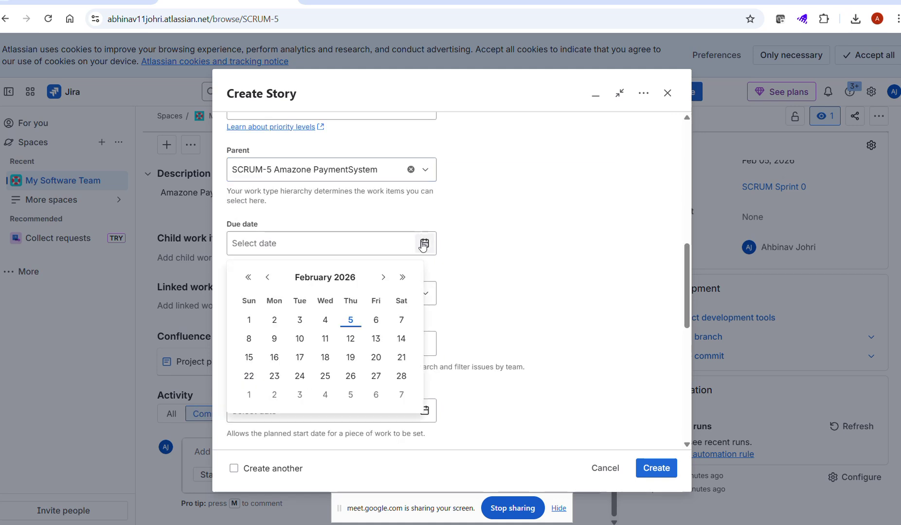
click(351, 339)
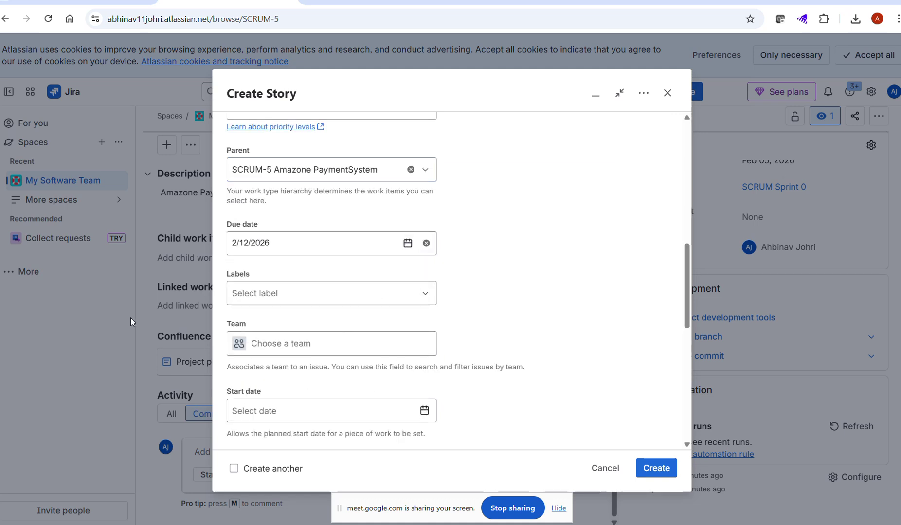
scroll(277, 316, down, 5)
scroll(277, 317, down, 5)
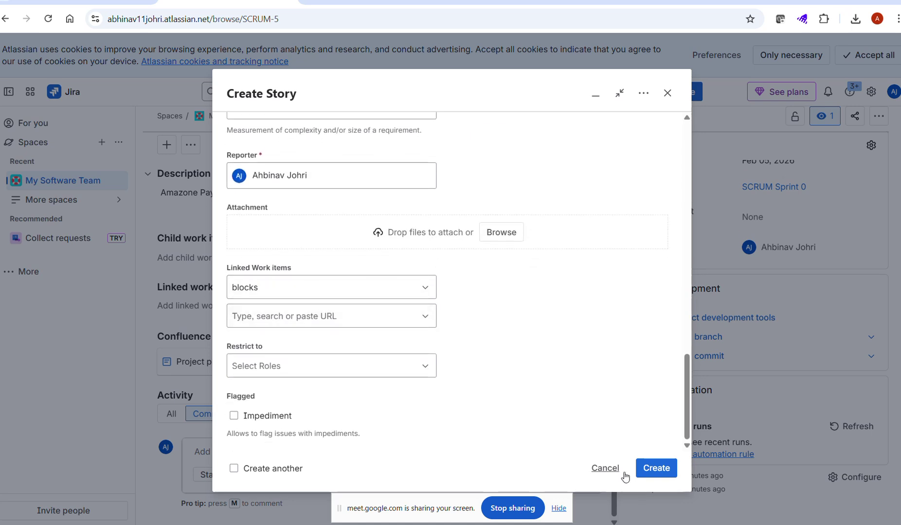
click(653, 471)
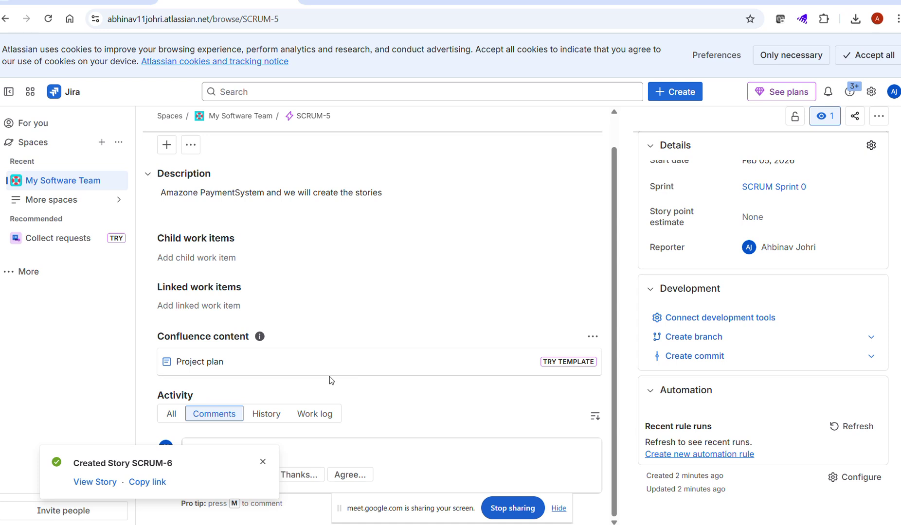
Step: Open the new story SCRUM-6 and scroll through its page
click(95, 482)
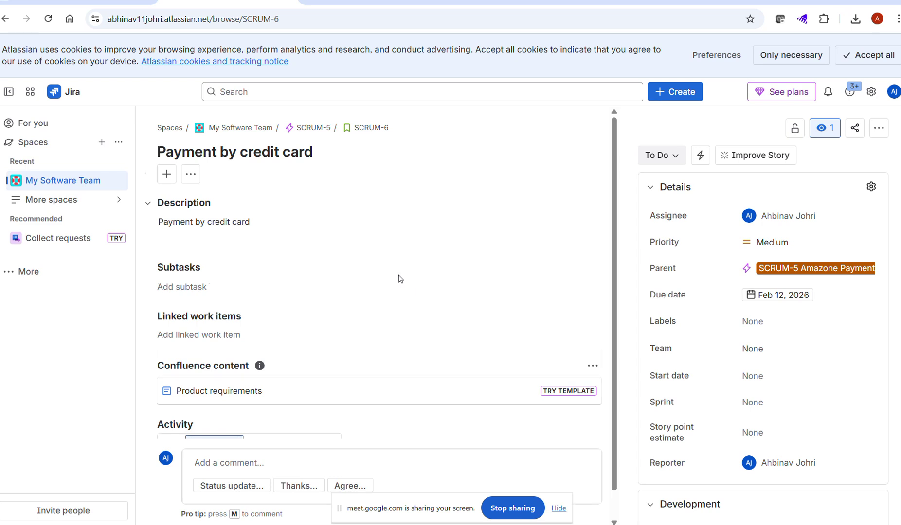
scroll(398, 275, down, 1)
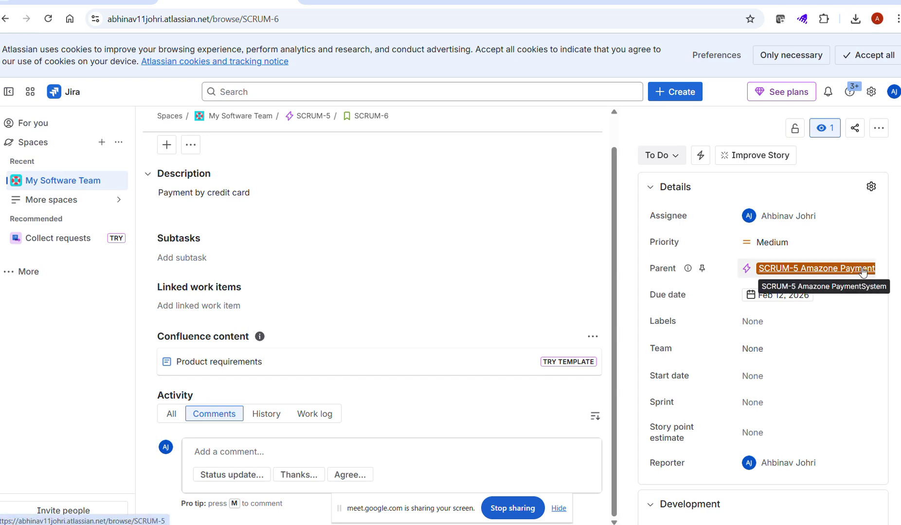
scroll(255, 253, up, 1)
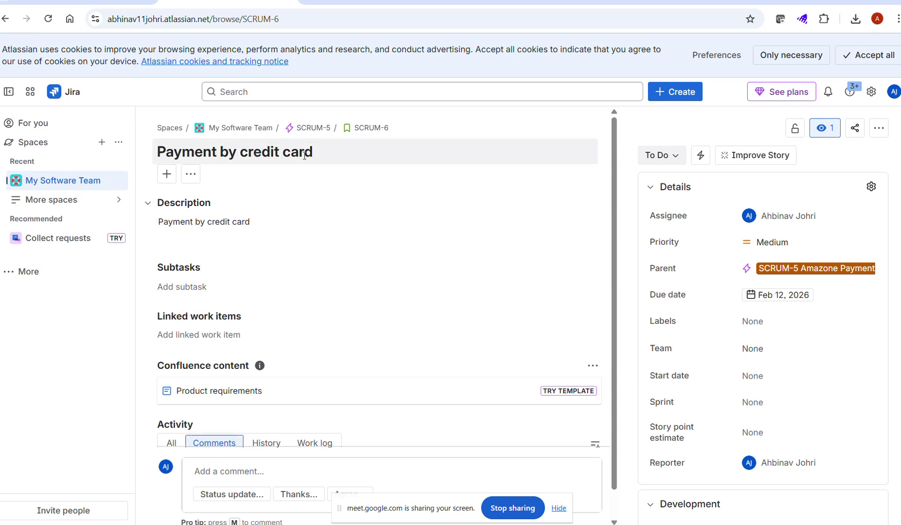
scroll(312, 179, down, 1)
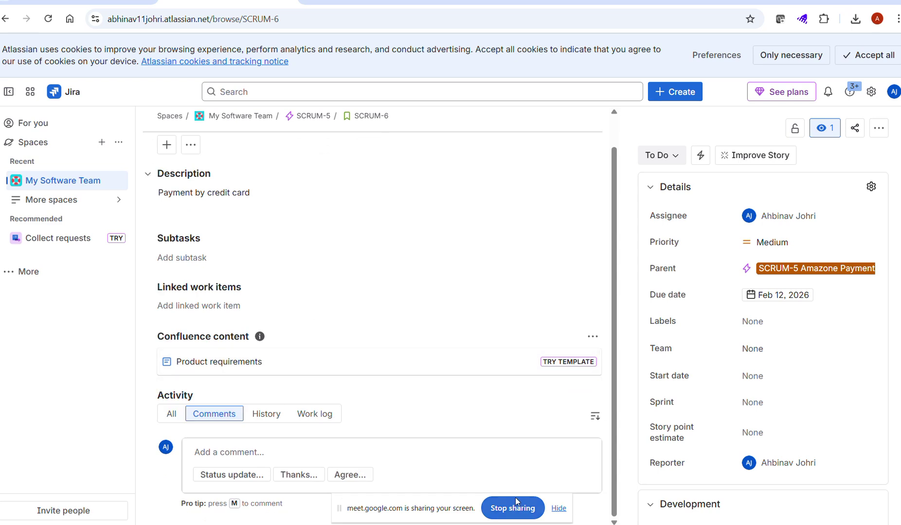
click(559, 508)
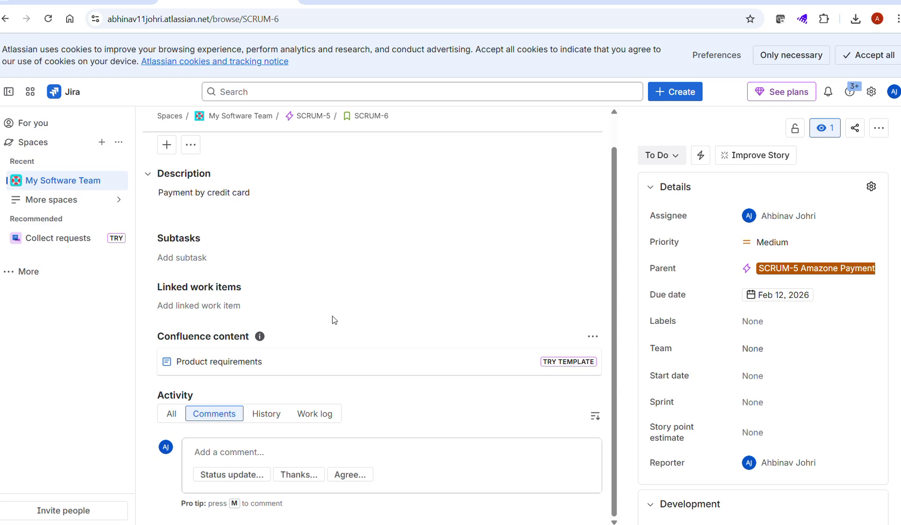
Step: Show all activity for the story and open an empty subtask entry
click(169, 414)
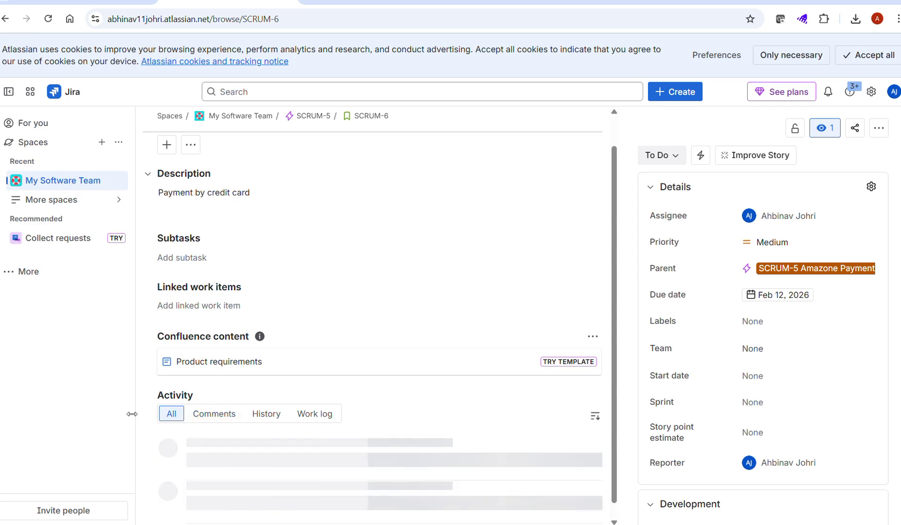
scroll(402, 396, down, 2)
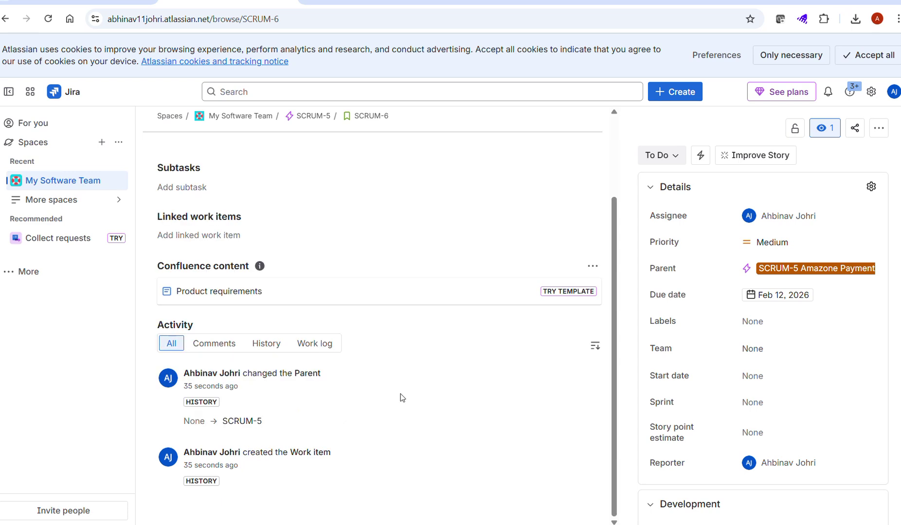
scroll(396, 397, up, 3)
scroll(398, 398, down, 2)
scroll(235, 314, up, 2)
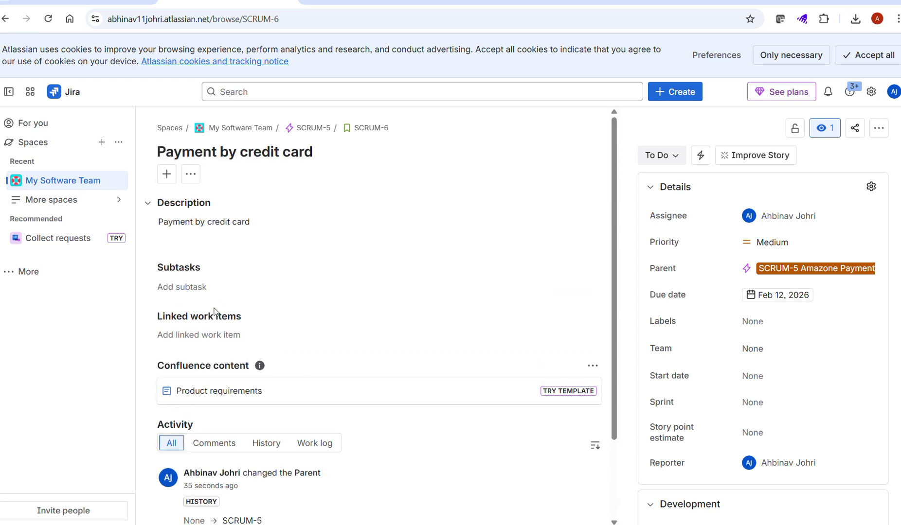
click(175, 286)
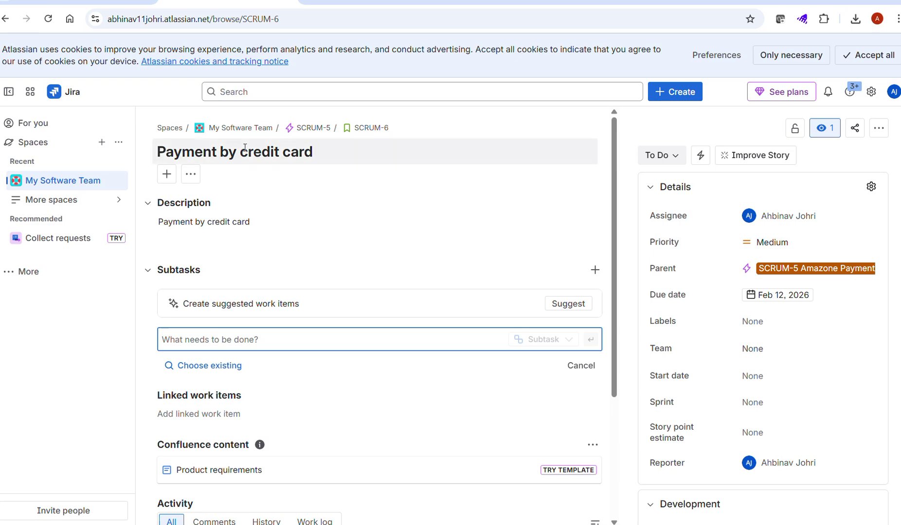
Step: Create a team named 'testing' and set it as the Team for SCRUM-6
click(317, 151)
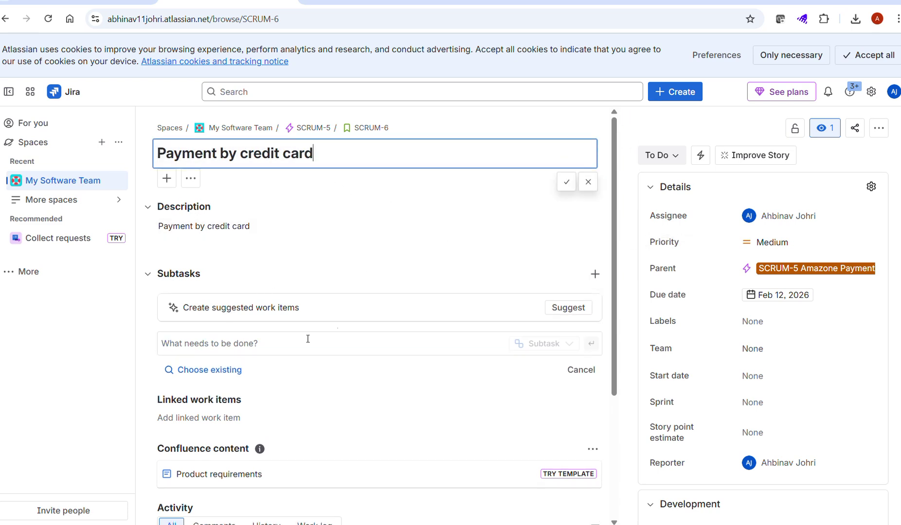
click(739, 350)
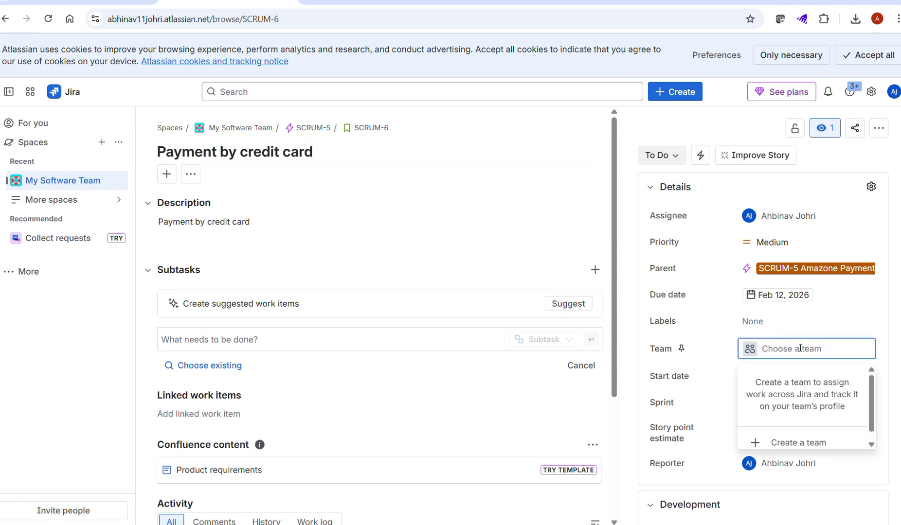
text(est)
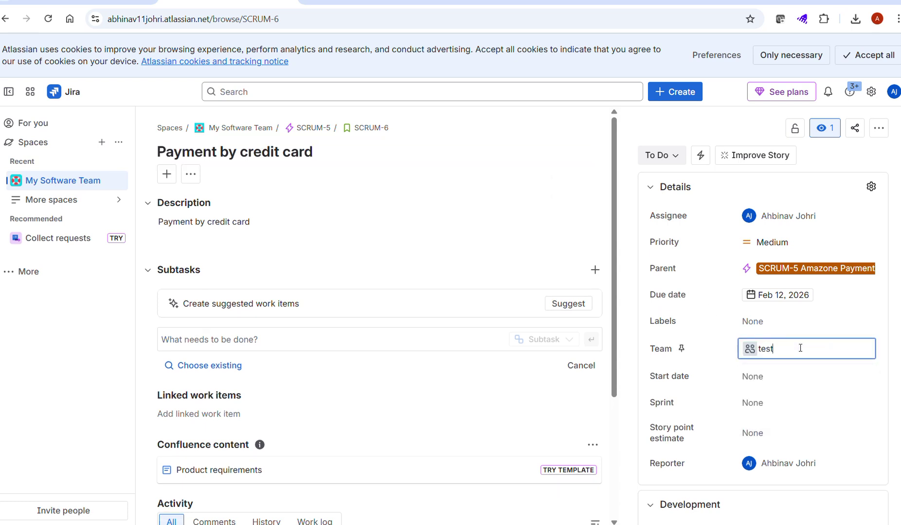
text(ing)
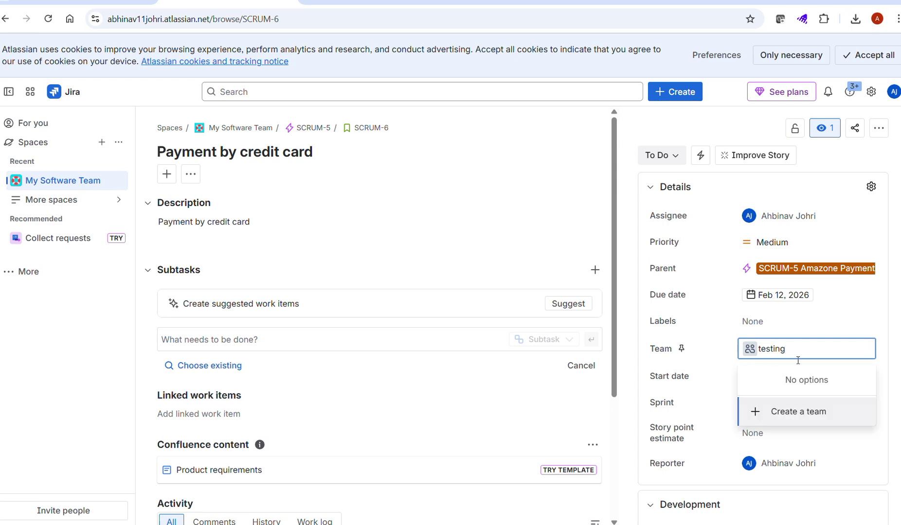
click(788, 413)
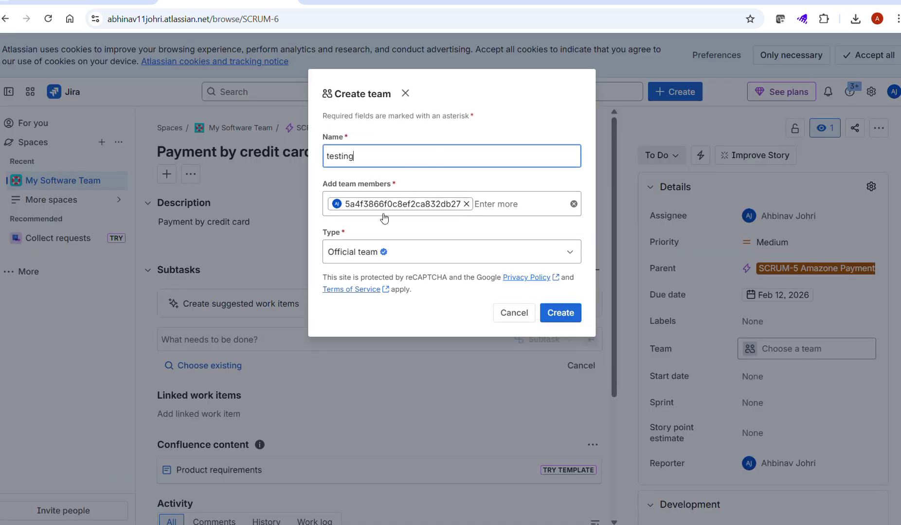
click(559, 312)
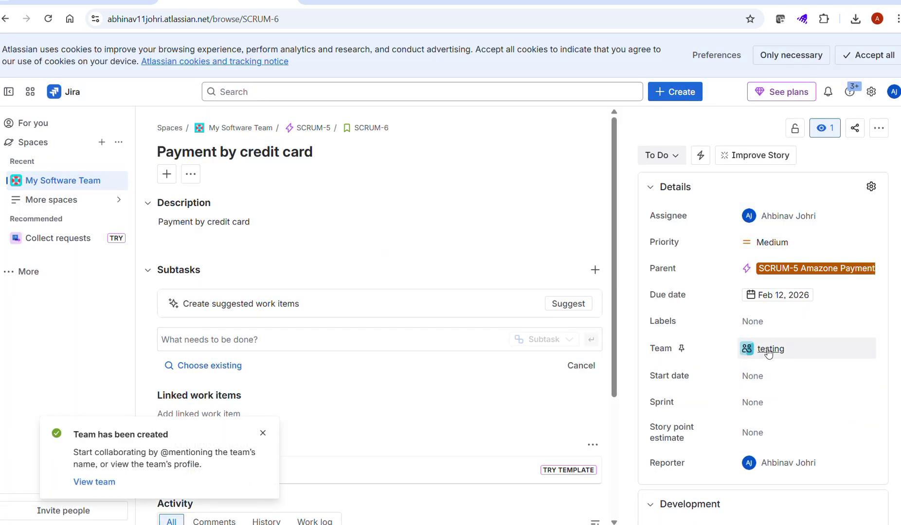
click(269, 439)
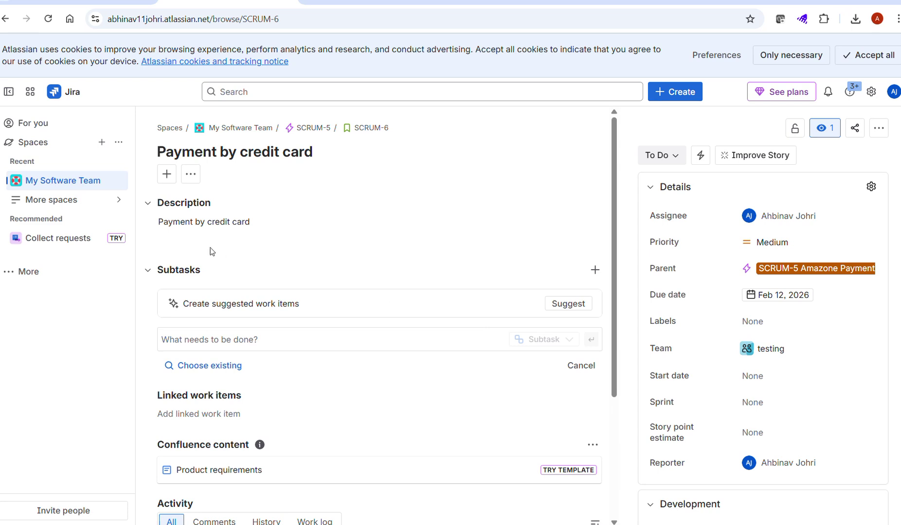
click(594, 270)
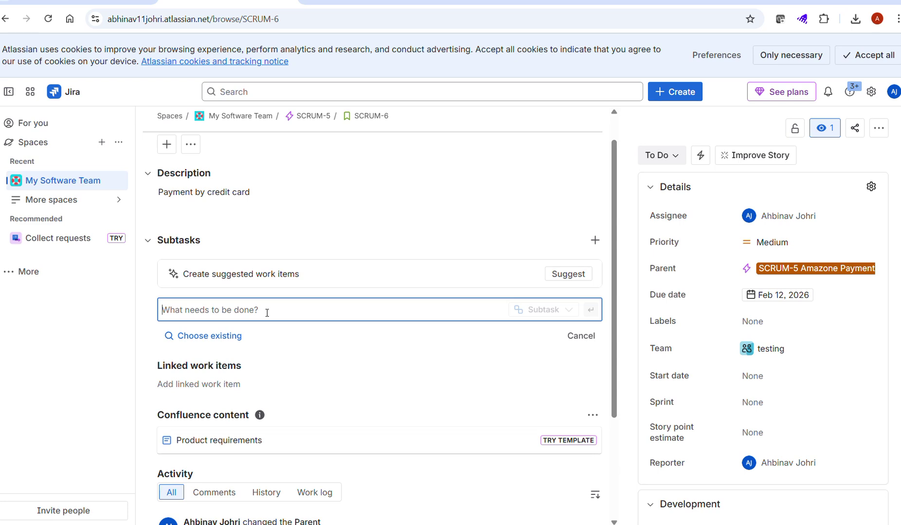
Step: Add subtasks 'Create Test Cases' (SCRUM-7) and 'Create Test Data' (SCRUM-8) under story SCRUM-6
text(Cr)
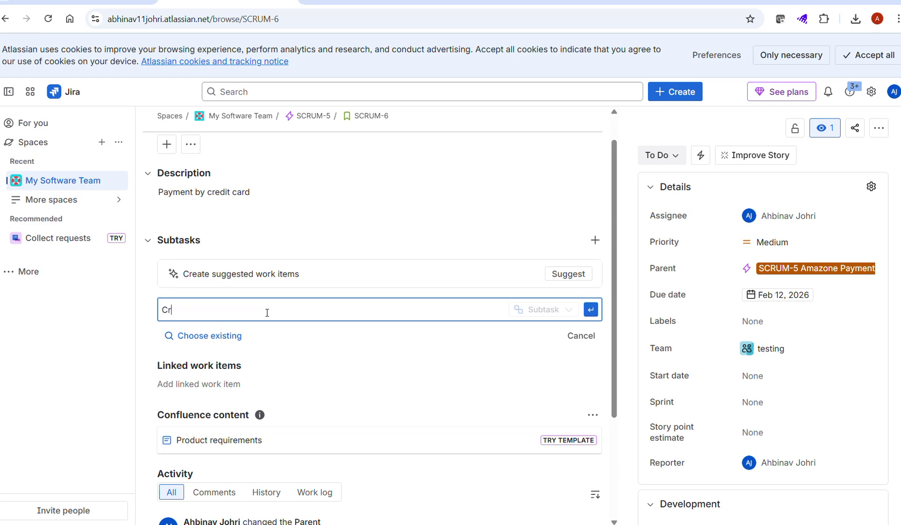
text(eate Test Cases)
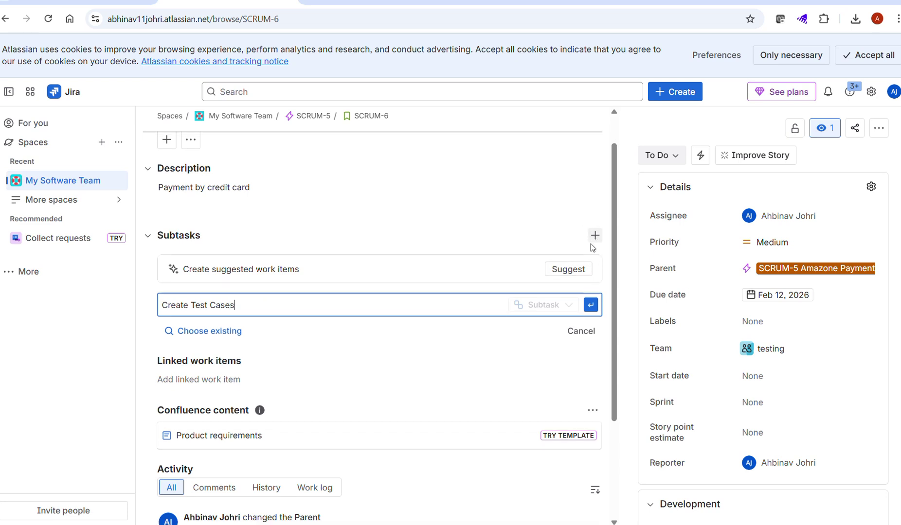
key(Return)
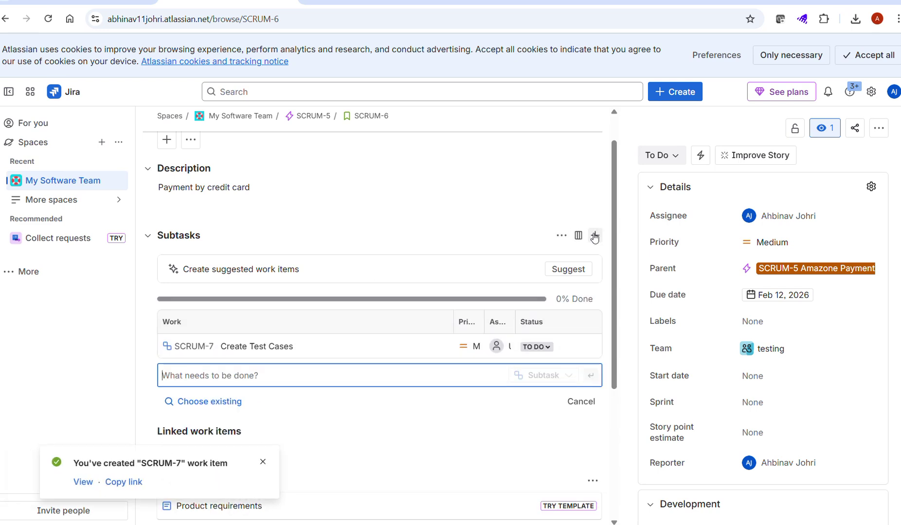
scroll(594, 238, down, 2)
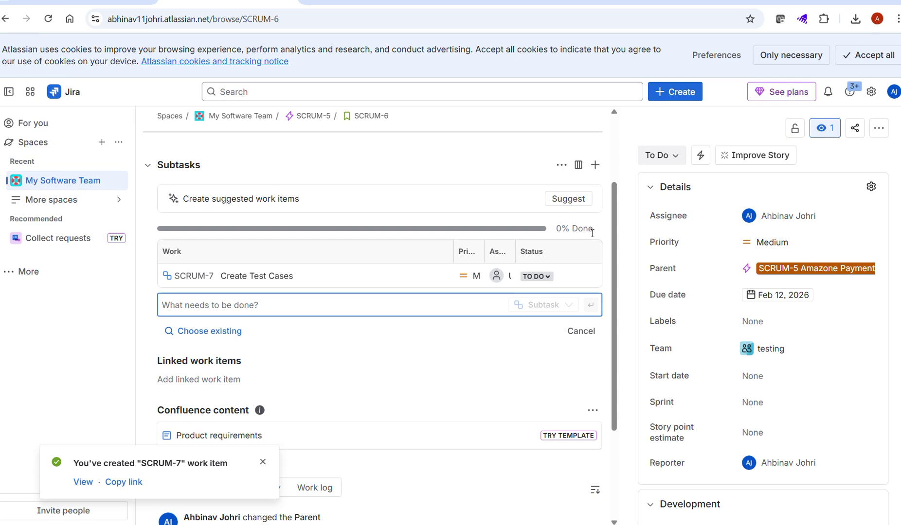
scroll(311, 348, up, 3)
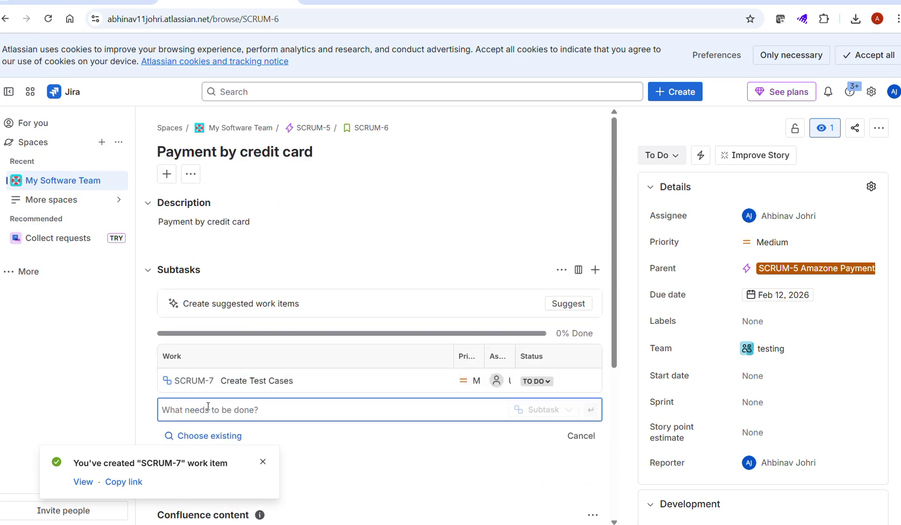
text(Execu)
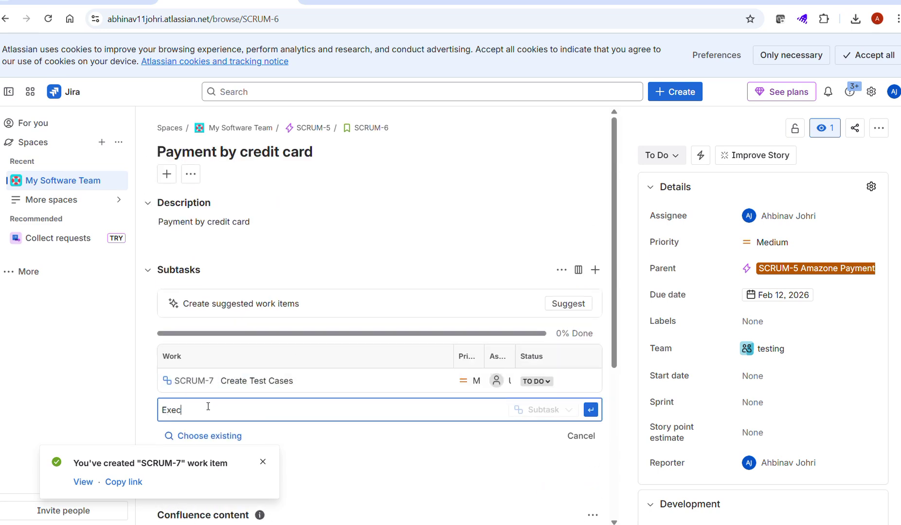
key(BackSpace)
key(BackSpace)
key(BackSpace)
key(BackSpace)
key(BackSpace)
text(Create Test Data)
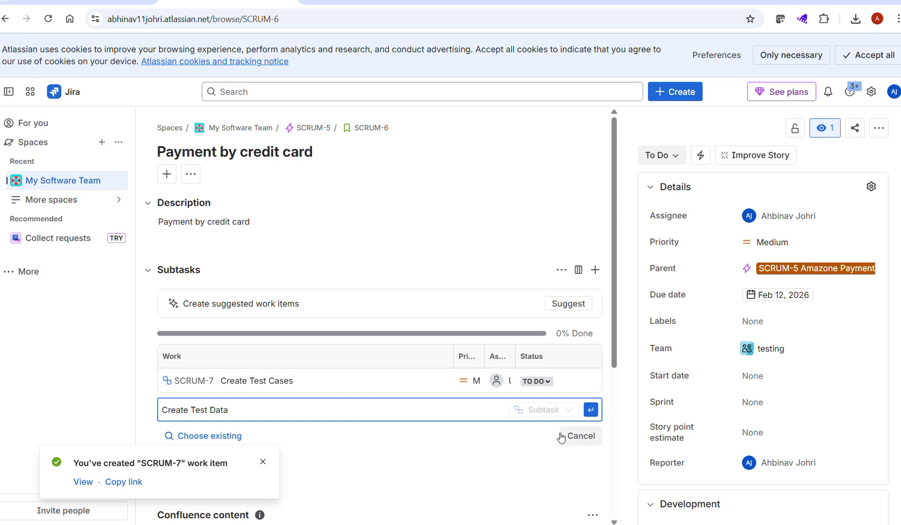
key(Return)
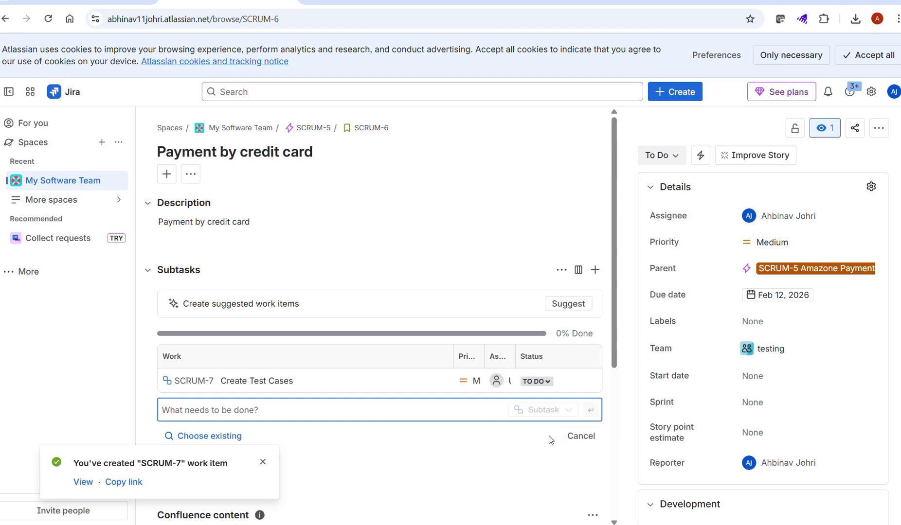
scroll(388, 316, down, 5)
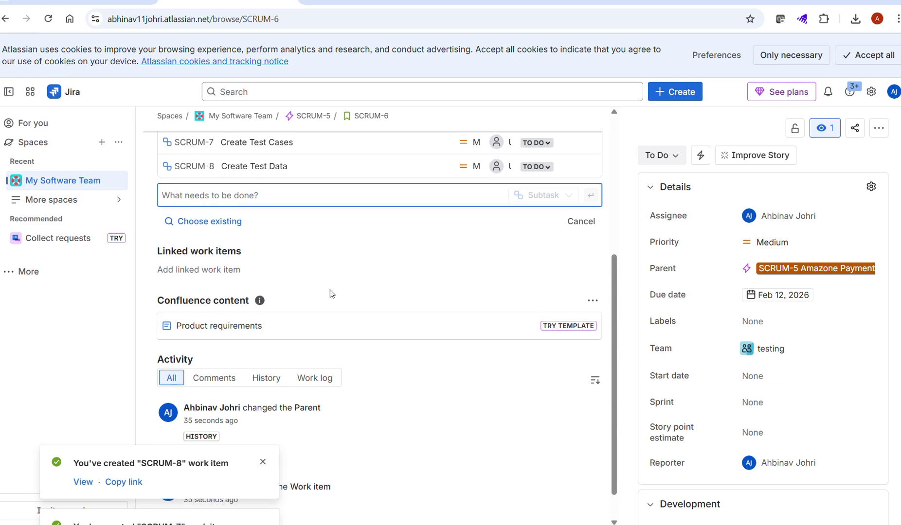
scroll(330, 293, up, 3)
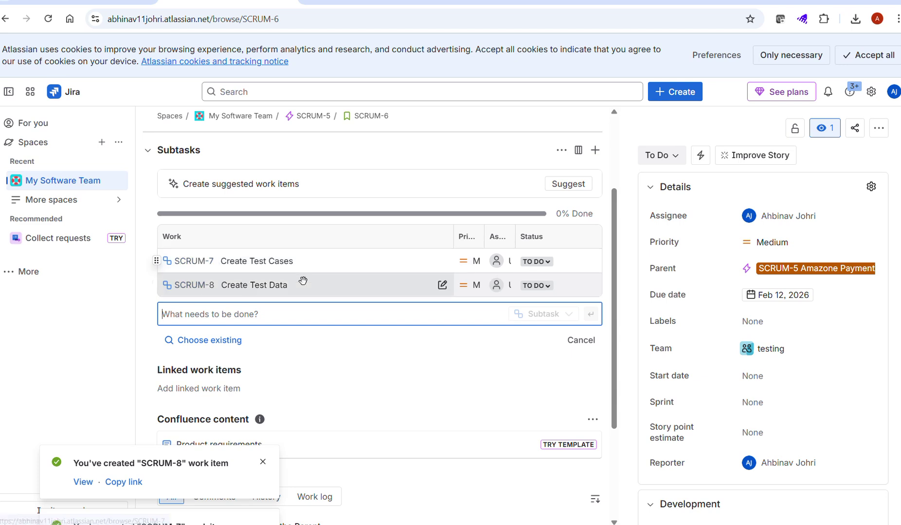
scroll(244, 337, up, 3)
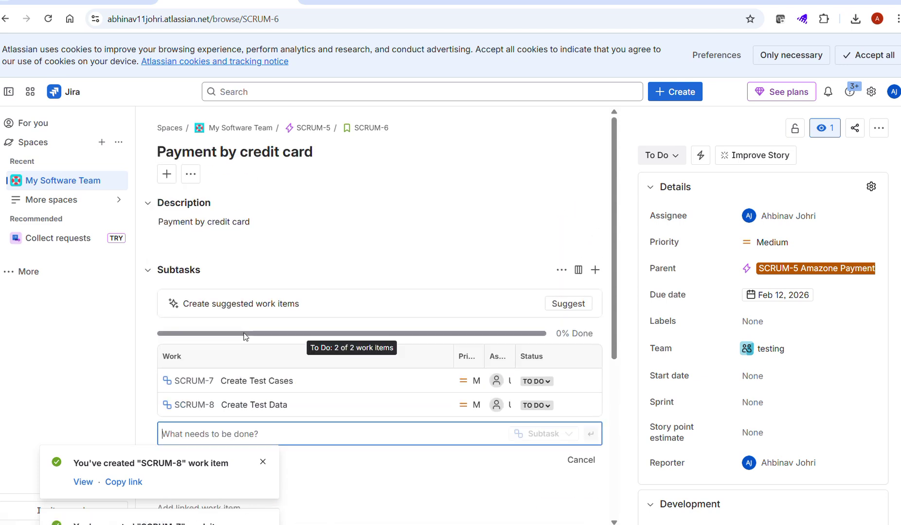
scroll(245, 336, down, 3)
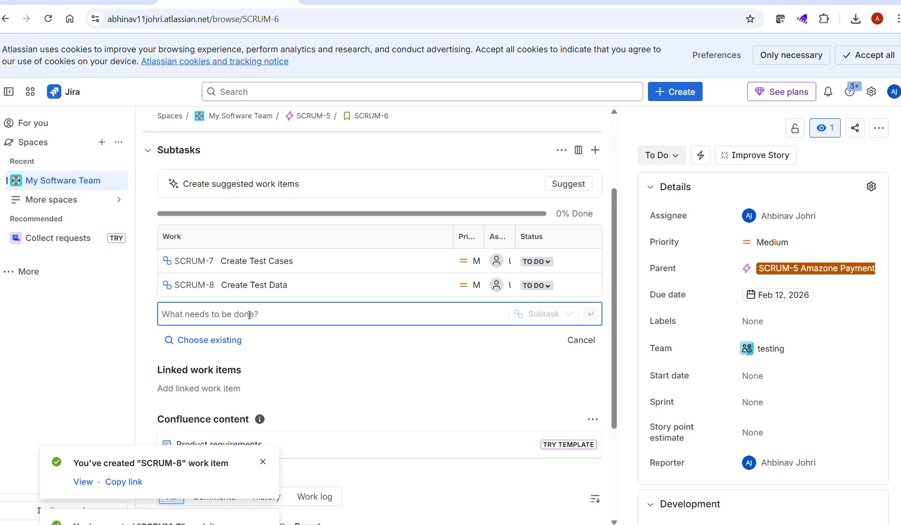
Step: Add subtasks 'Execute test cases', 'Bug reporting' and 'Demo to client' to the story
text(Execut)
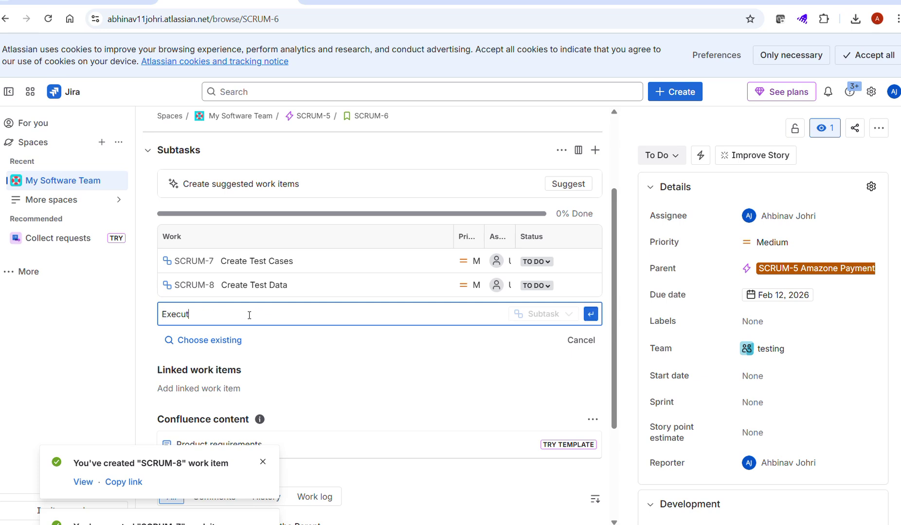
text(e test cases)
key(Return)
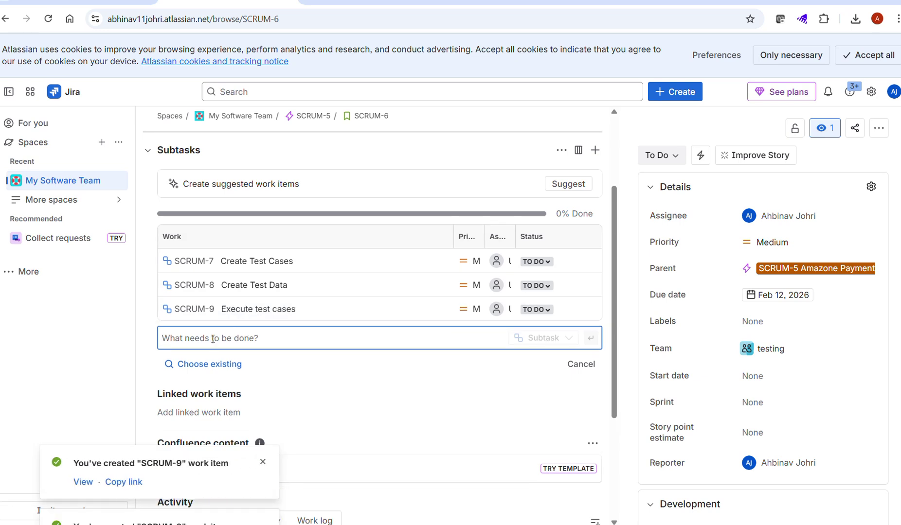
text(Bug)
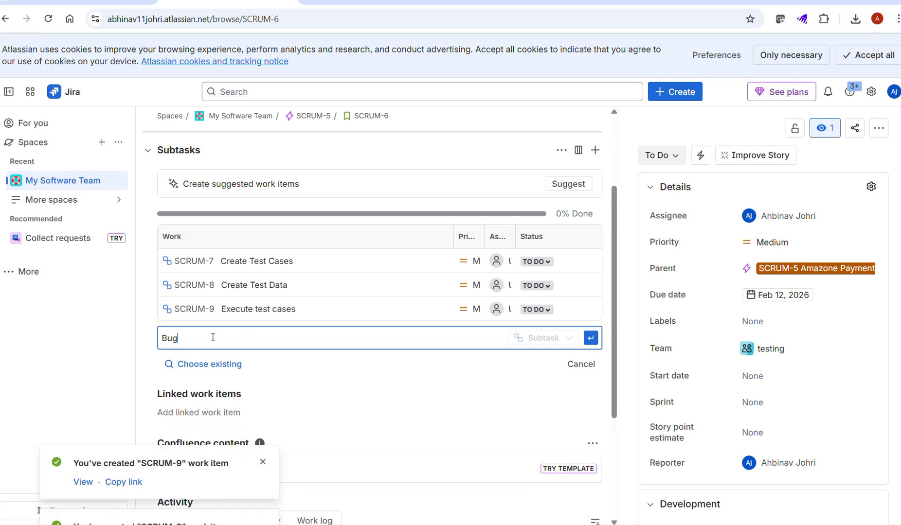
text( reporting)
key(Return)
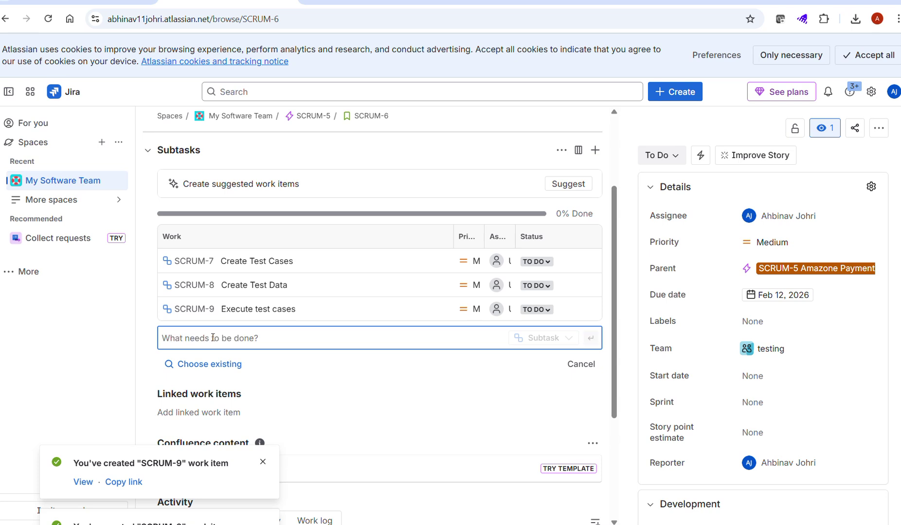
text(Demo)
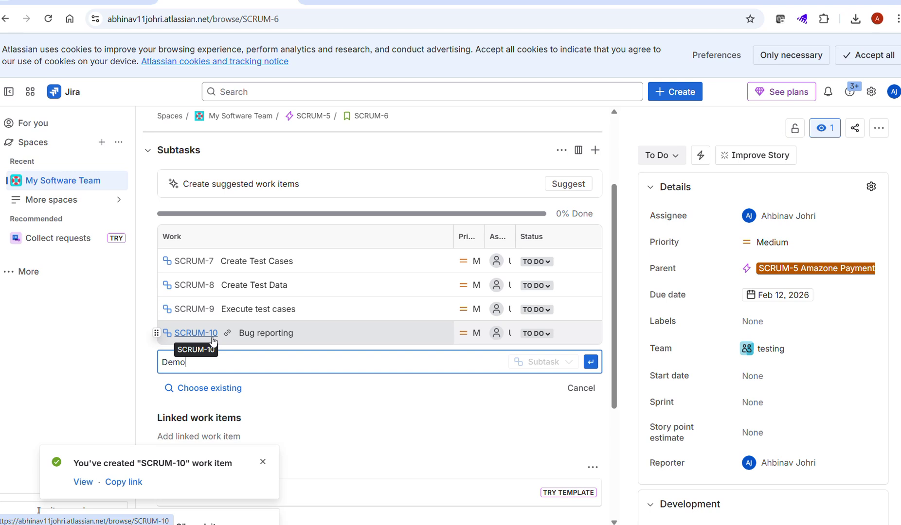
text( to clie)
key(ctrl+a)
key(BackSpace)
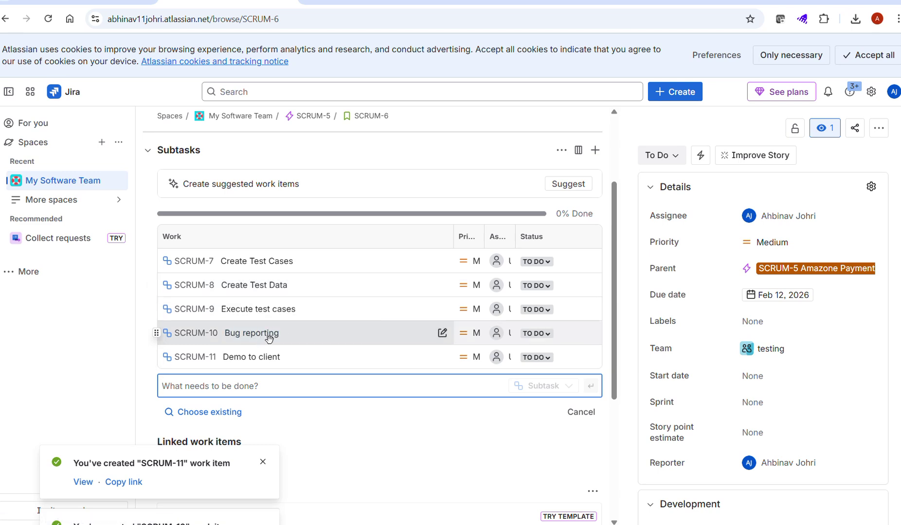
Step: Start renaming the Bug reporting subtask, then cancel so it keeps its original name
click(300, 340)
text(and def)
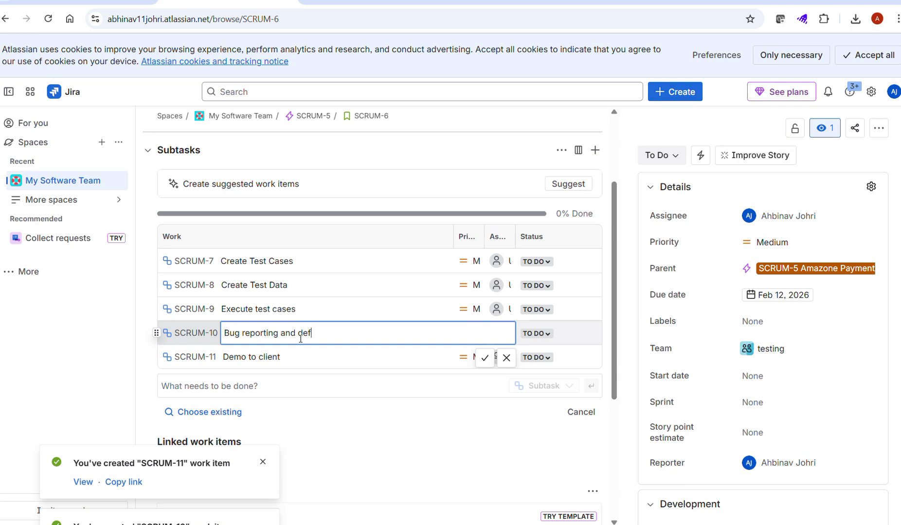
text(ect tra)
key(BackSpace)
key(BackSpace)
key(BackSpace)
key(BackSpace)
key(BackSpace)
key(BackSpace)
key(BackSpace)
key(BackSpace)
key(BackSpace)
key(BackSpace)
key(BackSpace)
key(BackSpace)
key(BackSpace)
key(BackSpace)
key(Return)
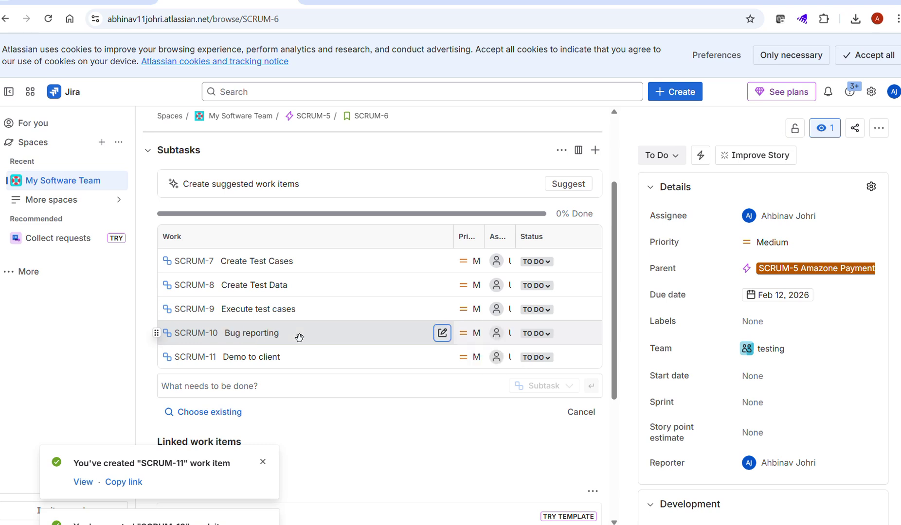
scroll(300, 337, up, 2)
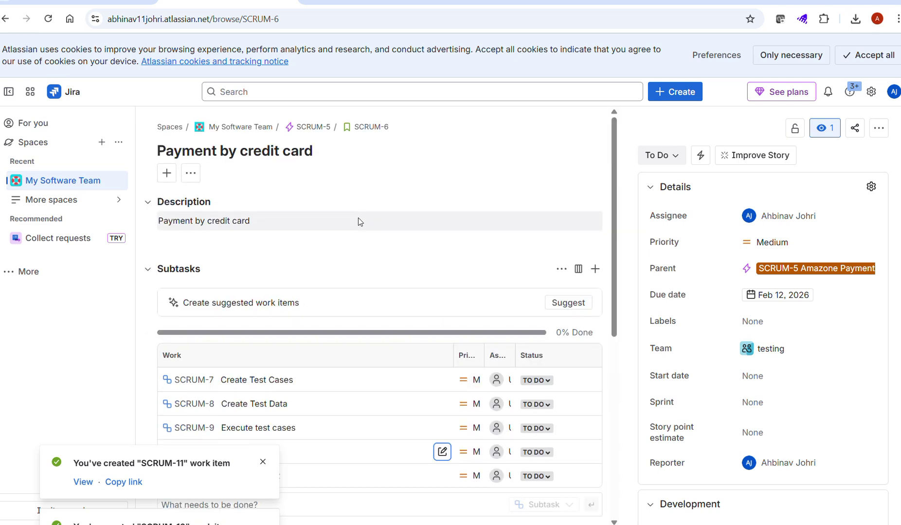
scroll(360, 222, down, 1)
scroll(360, 221, up, 1)
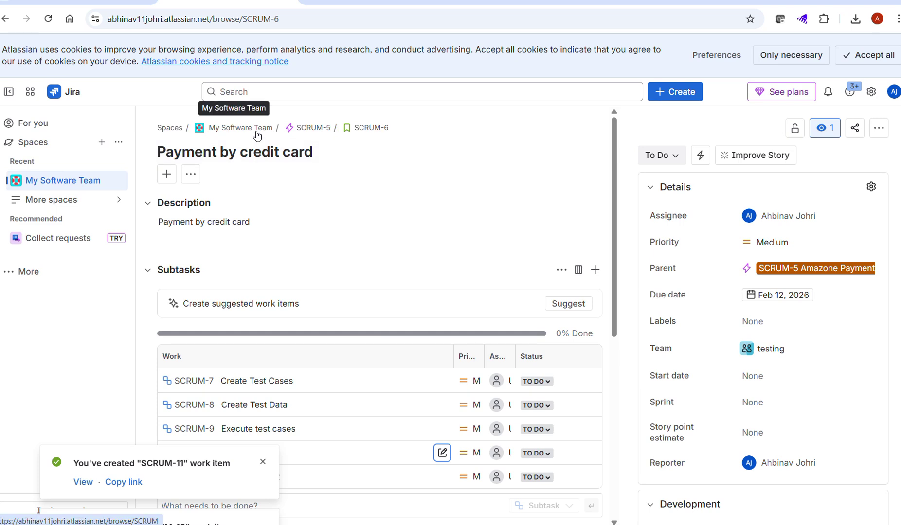
Step: Go to parent epic SCRUM-5 and dismiss the subtask creation notices
click(317, 132)
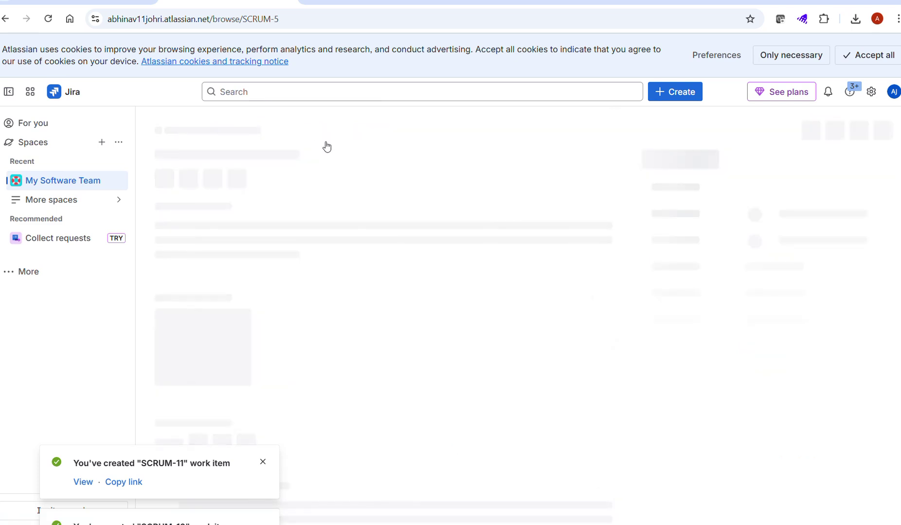
scroll(444, 267, down, 2)
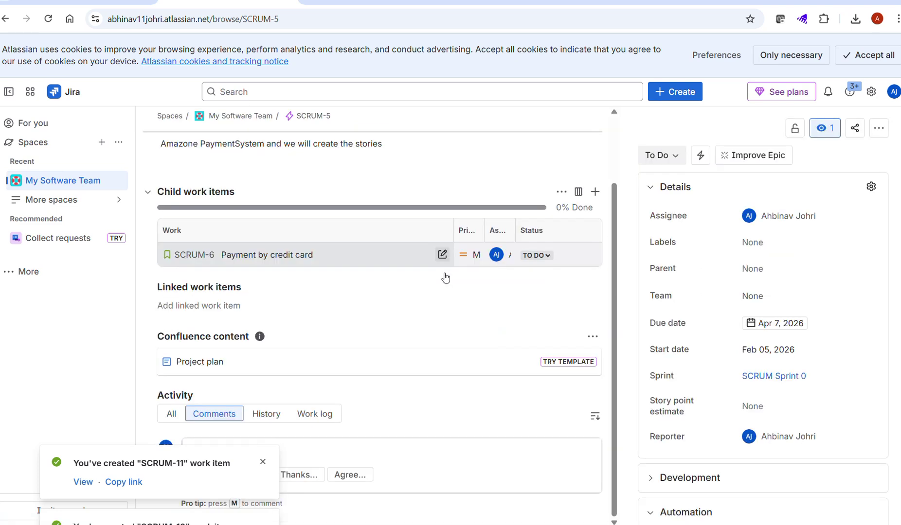
click(263, 461)
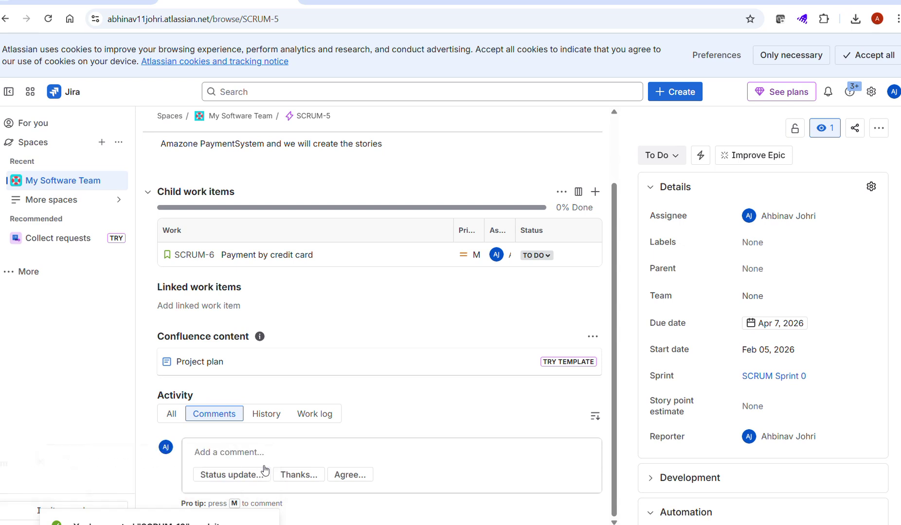
click(263, 461)
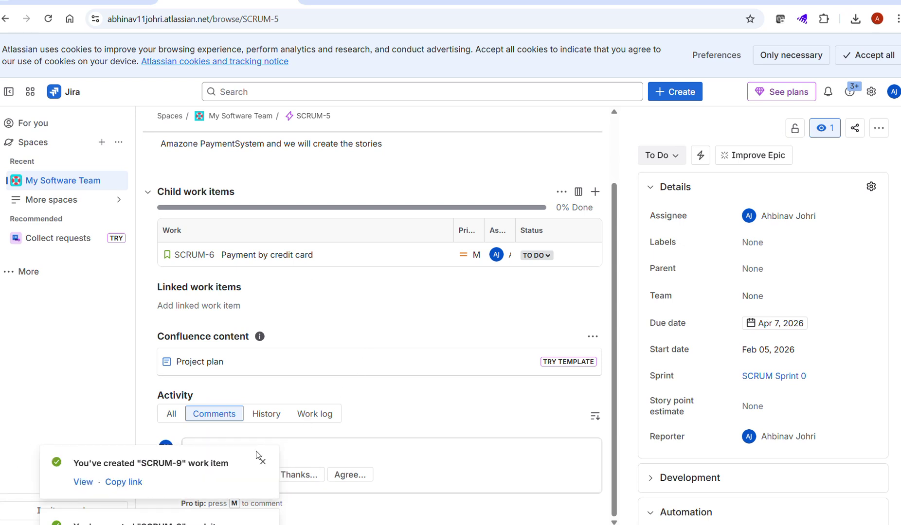
click(262, 461)
click(263, 463)
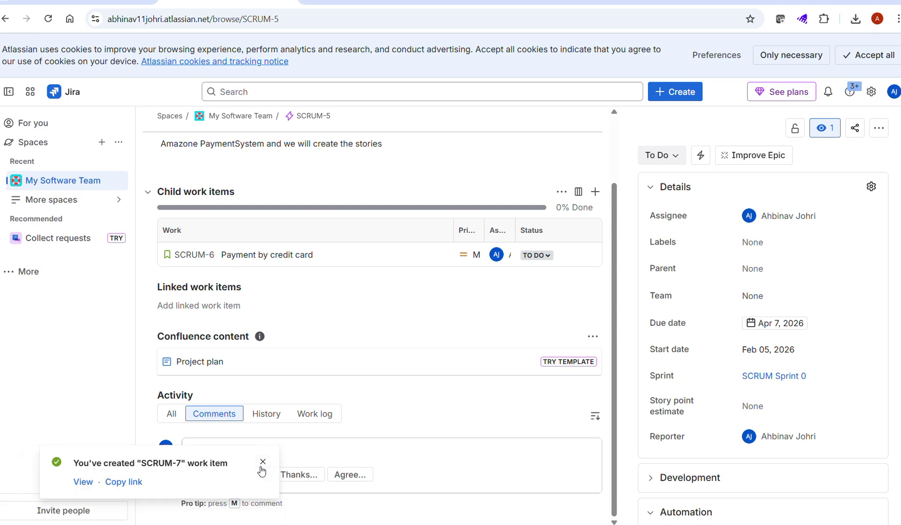
click(261, 462)
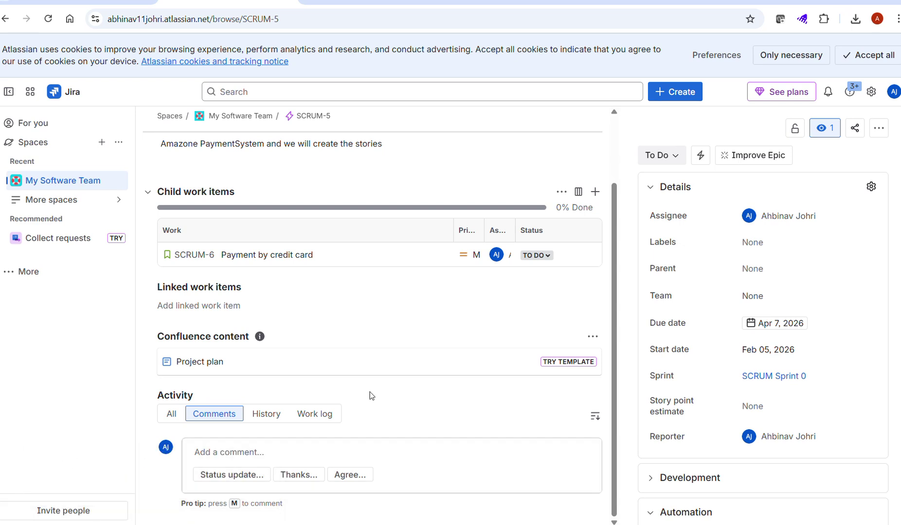
scroll(369, 395, up, 2)
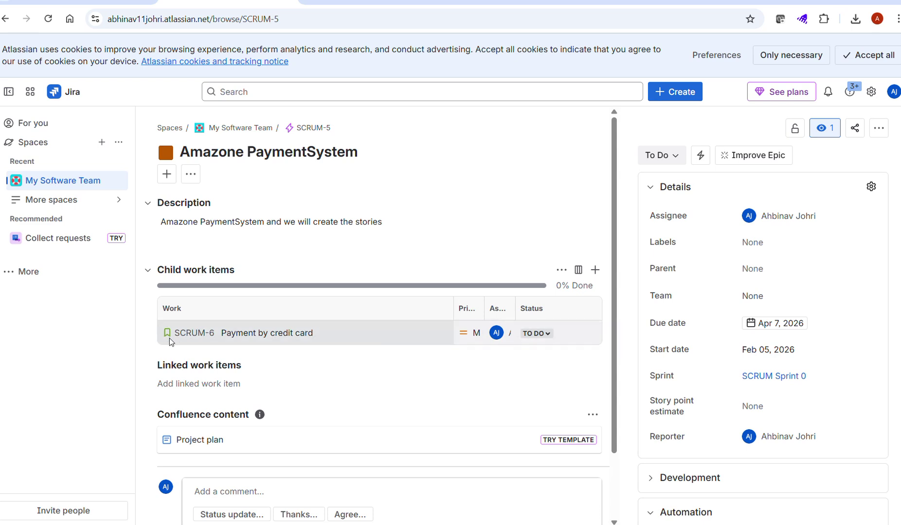
Step: Check the SCRUM-6 status options and titles, leaving the status and names unchanged
click(548, 335)
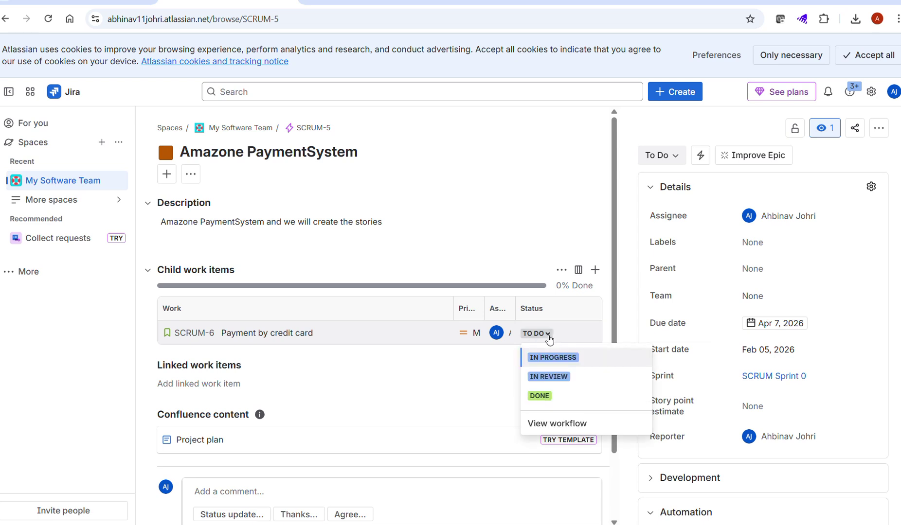
click(440, 401)
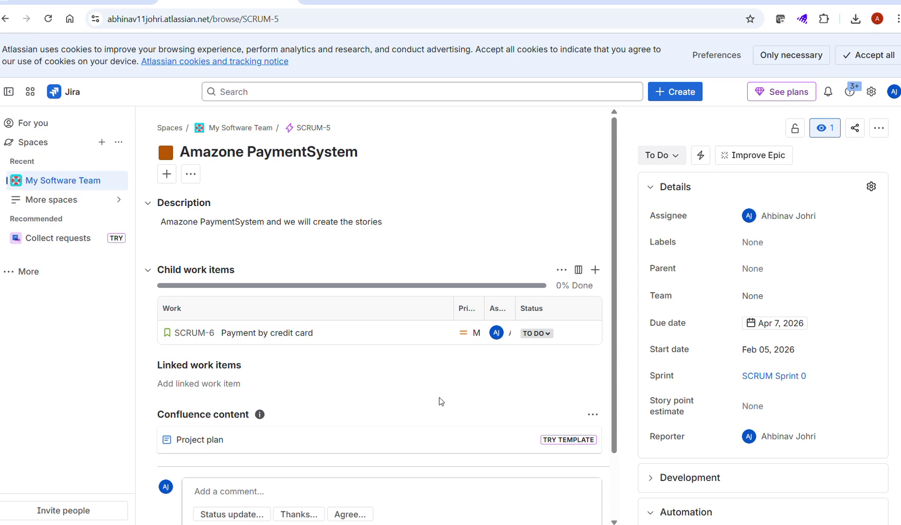
click(381, 150)
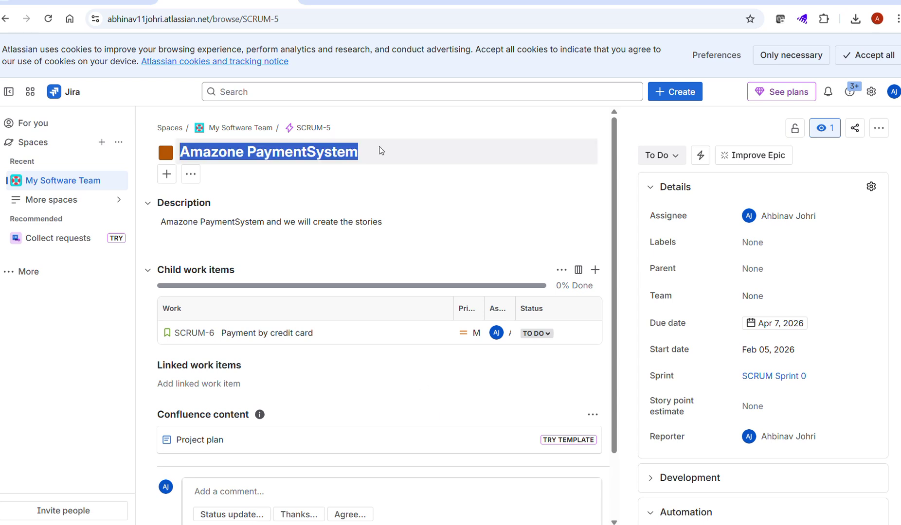
drag(328, 334, 174, 334)
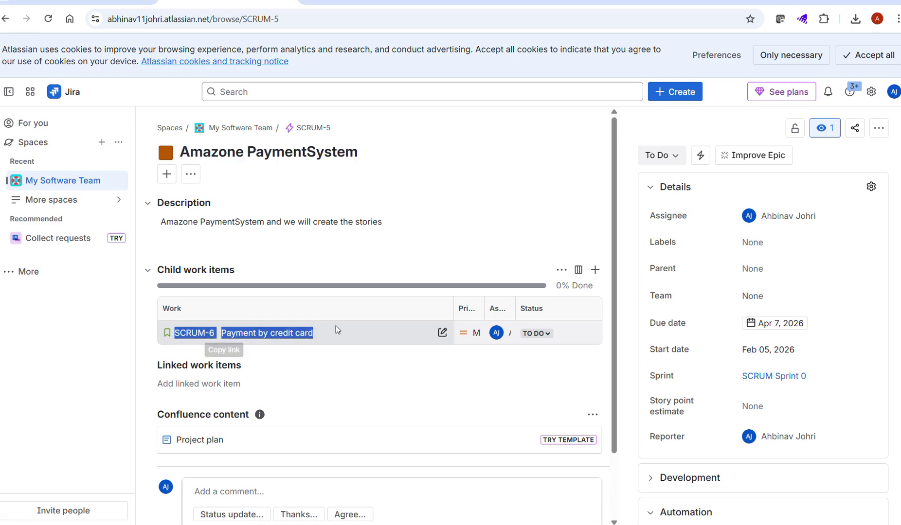
click(324, 328)
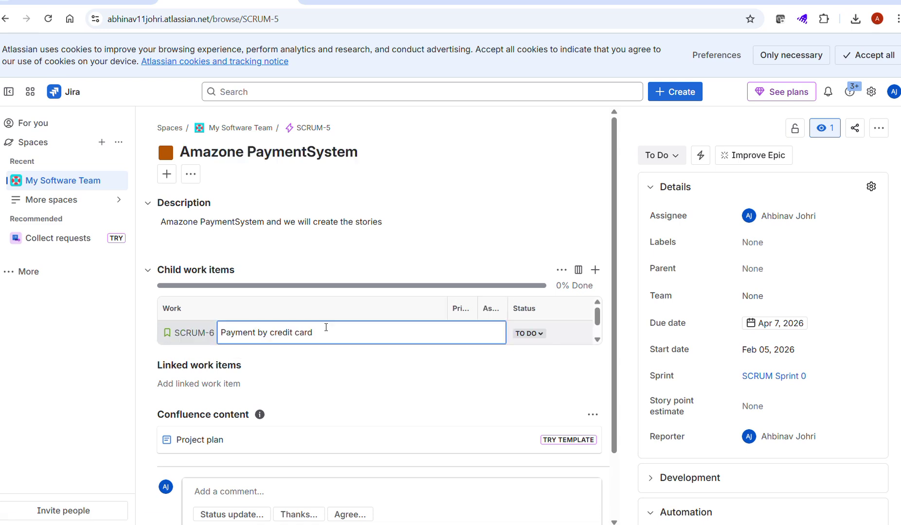
click(345, 253)
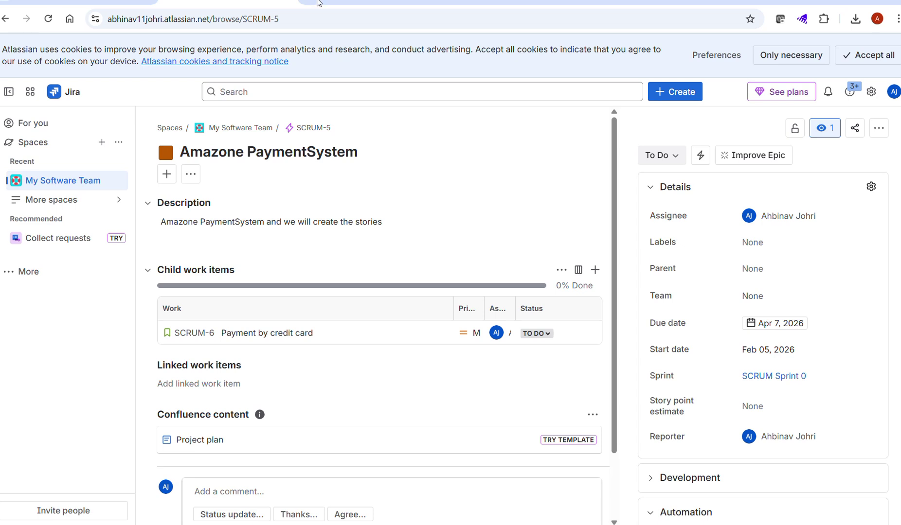
click(307, 2)
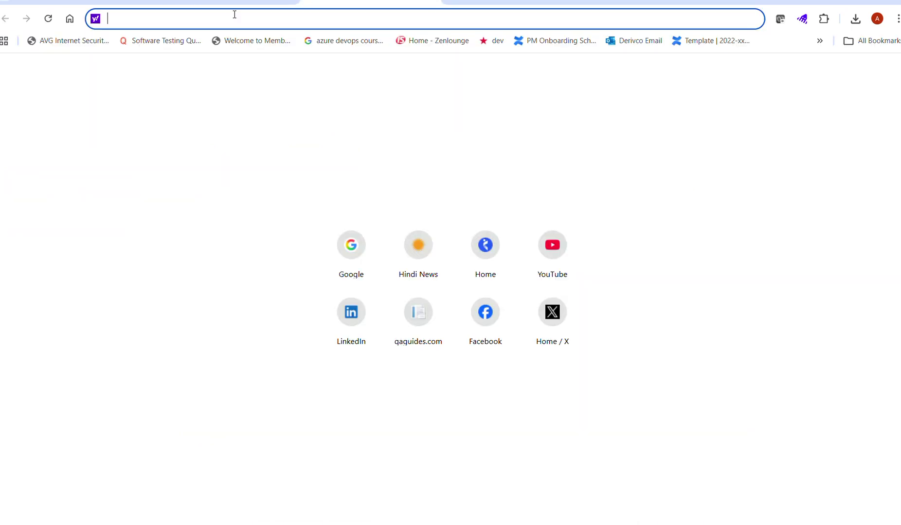
Step: Search Google for 'amazone.com' and open the Amazon.in result
text(google.com)
key(Return)
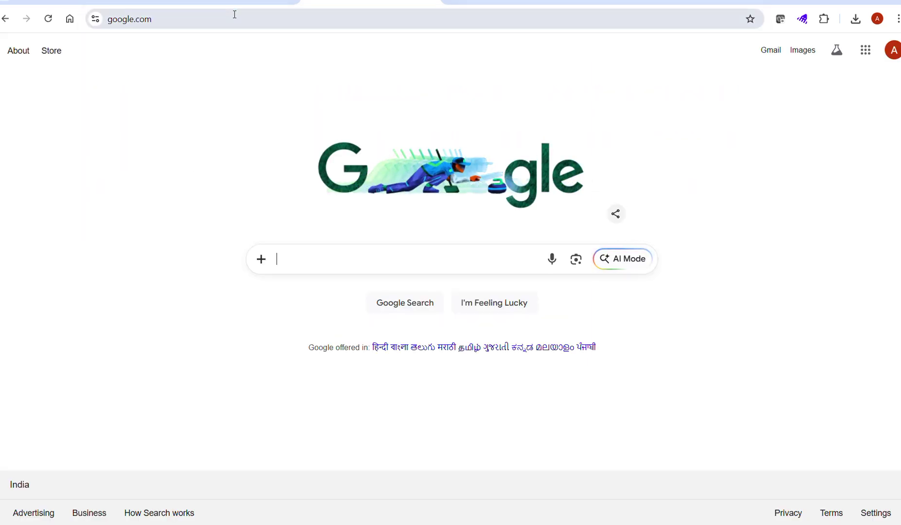
text(amazon)
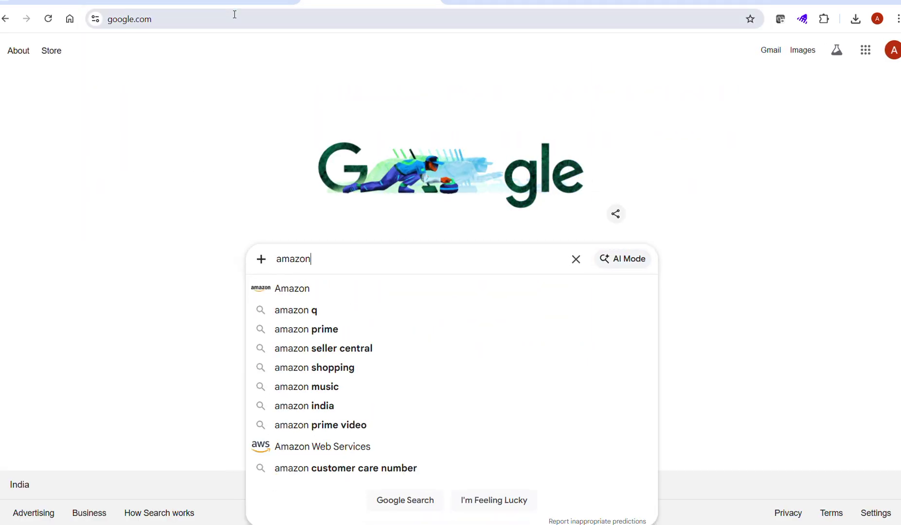
text(e.)
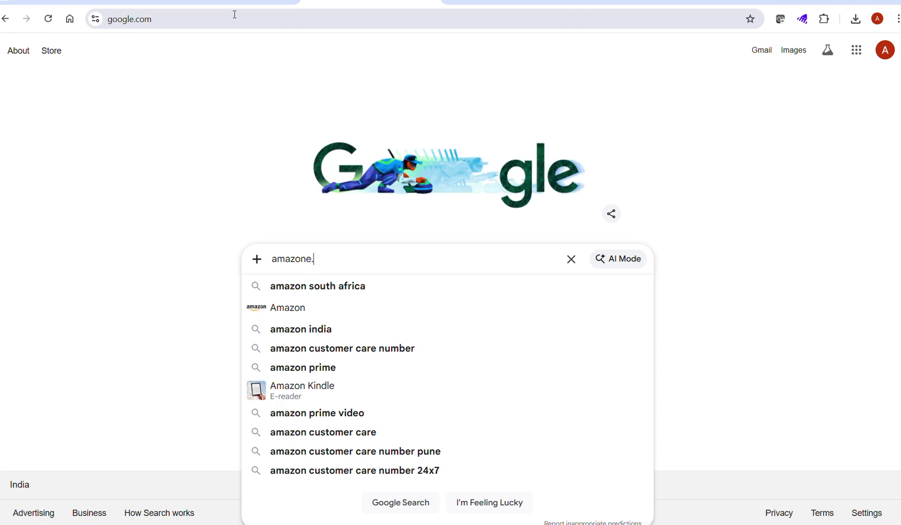
text(com)
key(Return)
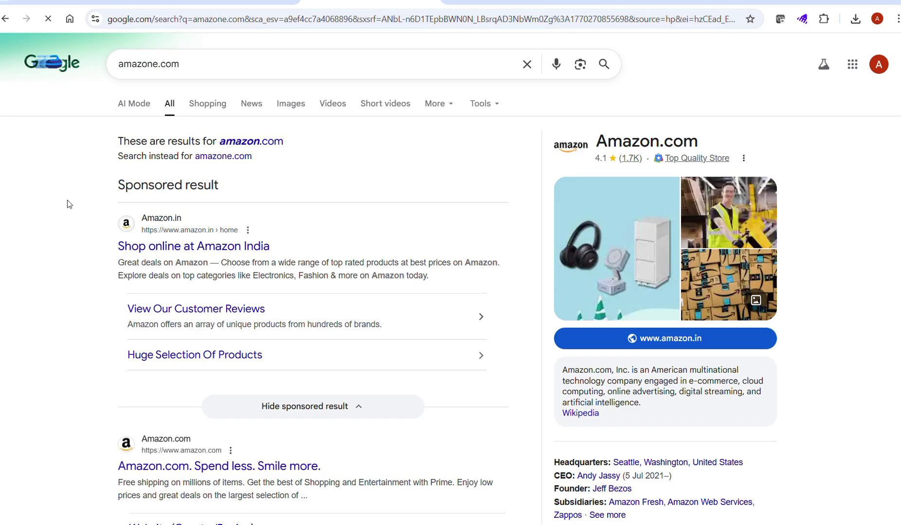
click(144, 209)
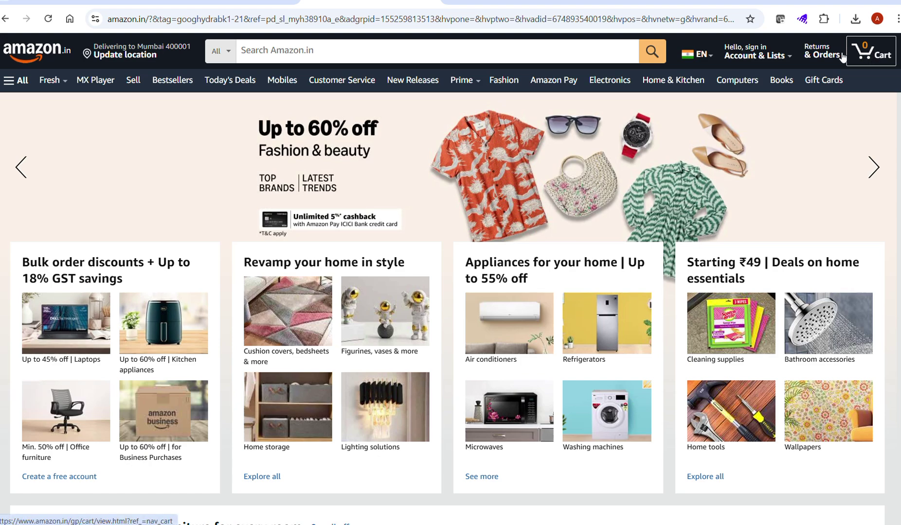
mouse_move(778, 61)
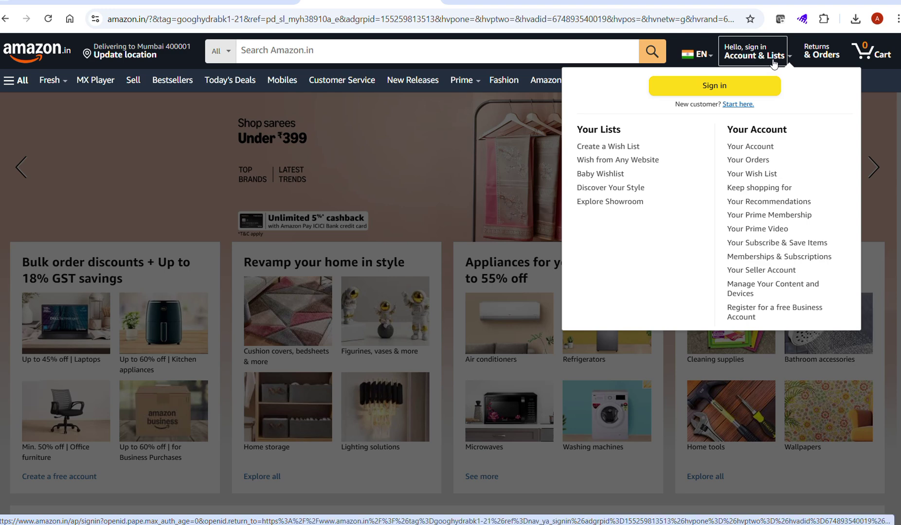
Step: Try signing in to Amazon.in with the saved account, dismissing the repeated passkey and security-key prompts
click(774, 62)
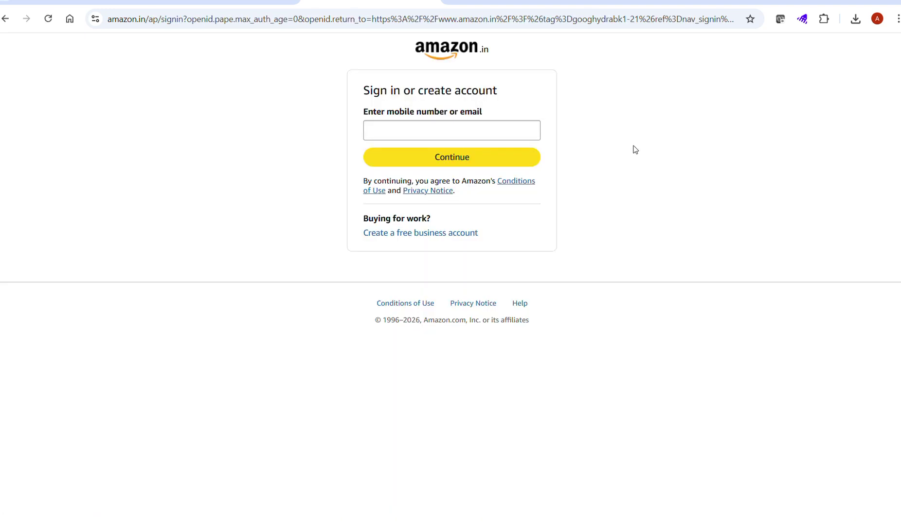
triple_click(475, 136)
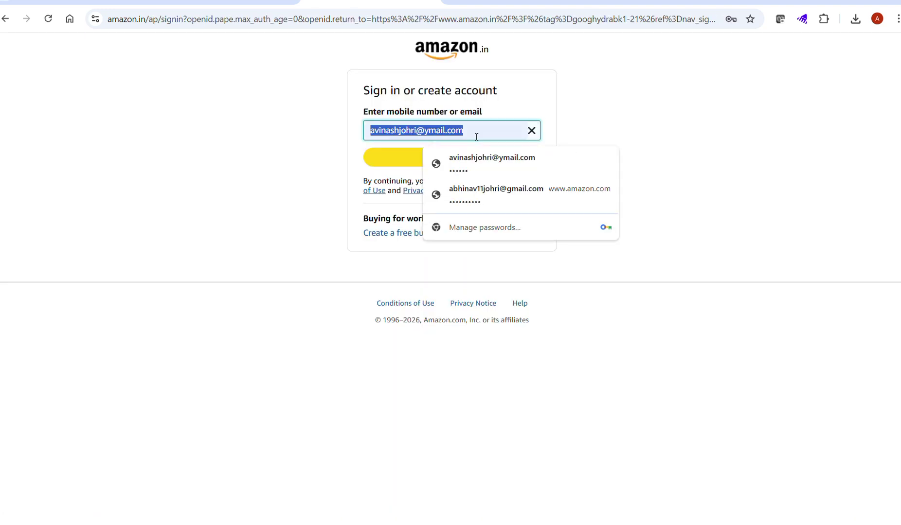
click(447, 164)
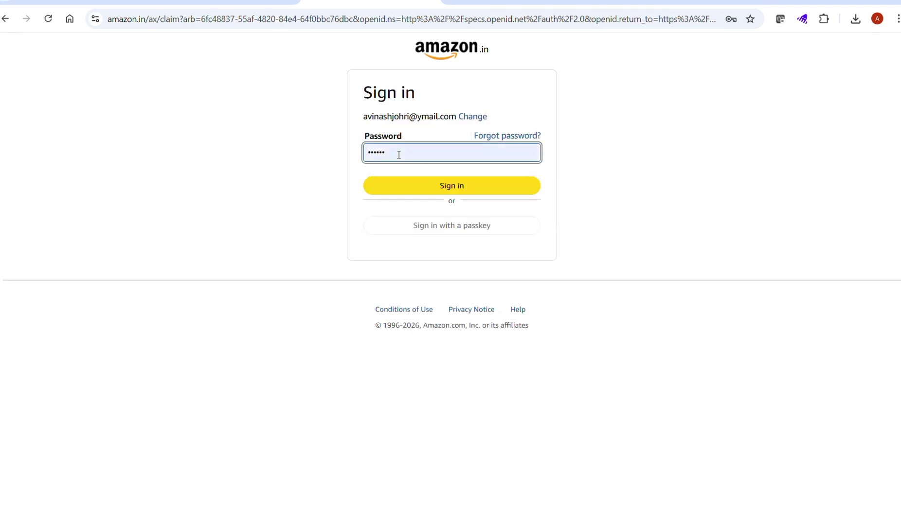
click(409, 188)
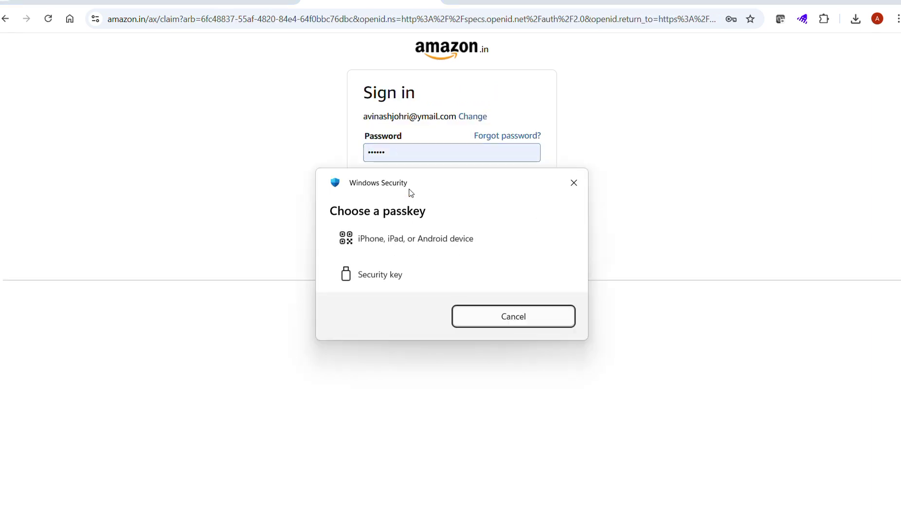
click(581, 187)
click(478, 192)
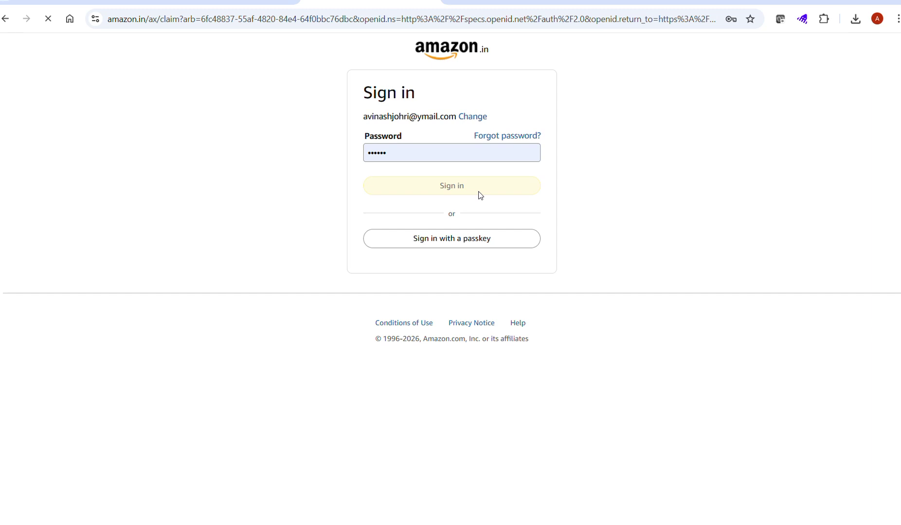
click(471, 214)
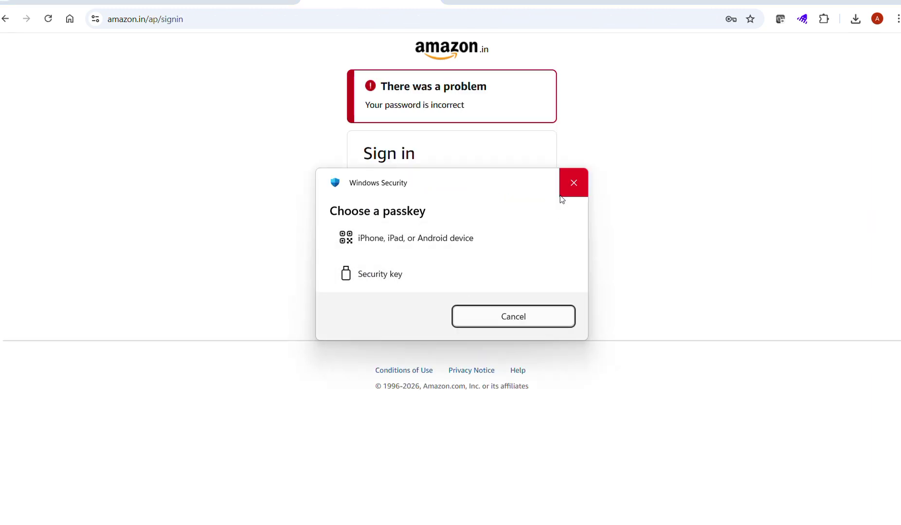
click(513, 315)
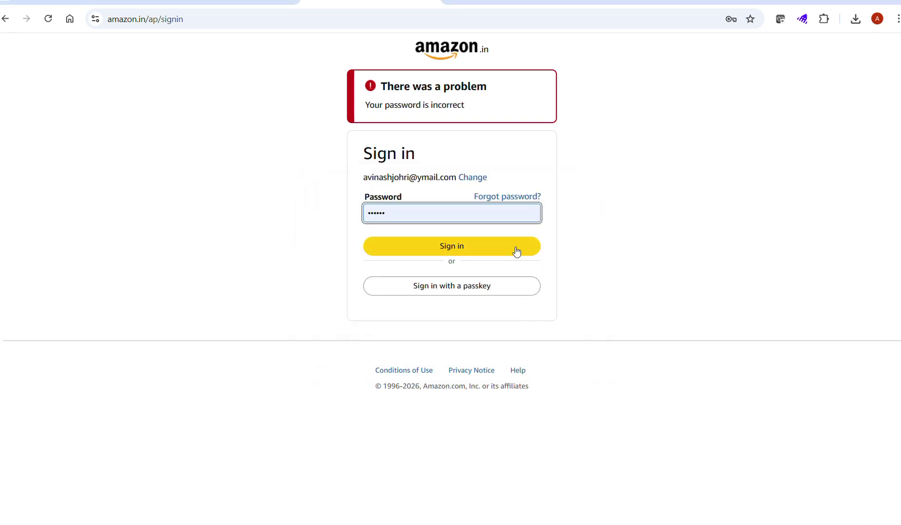
click(465, 294)
click(386, 282)
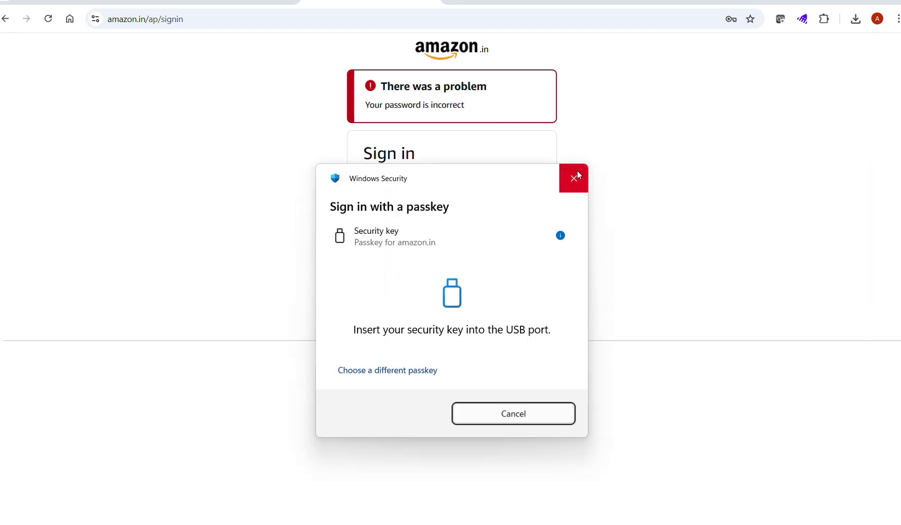
click(574, 185)
Step: Go back and retry the password sign-in, then abandon it for the browser's home page
click(4, 19)
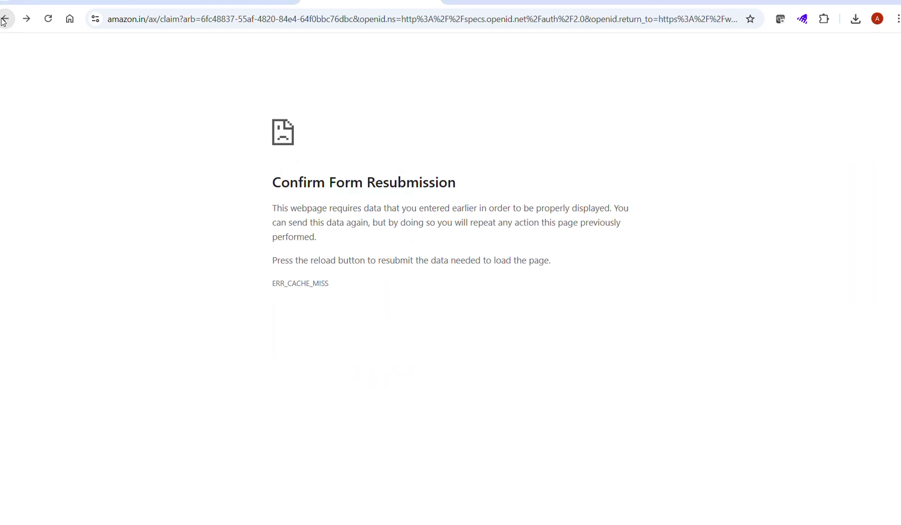
click(27, 20)
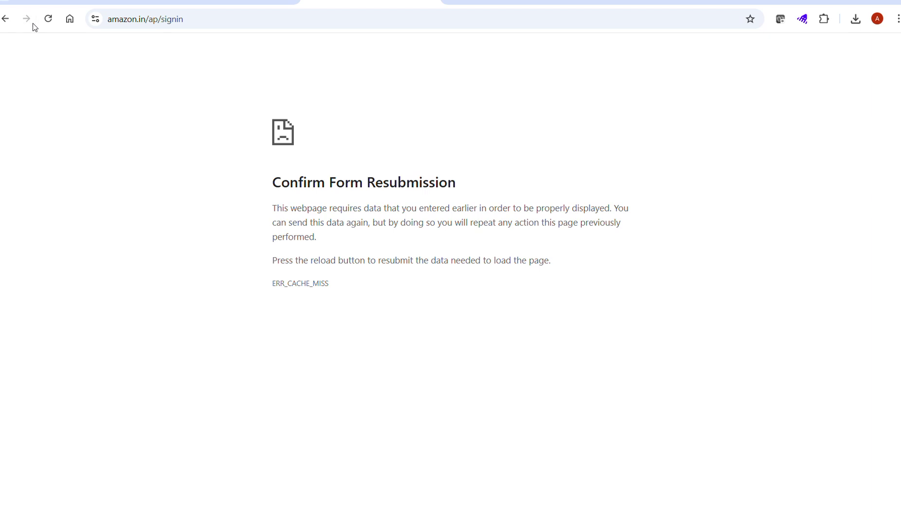
click(5, 19)
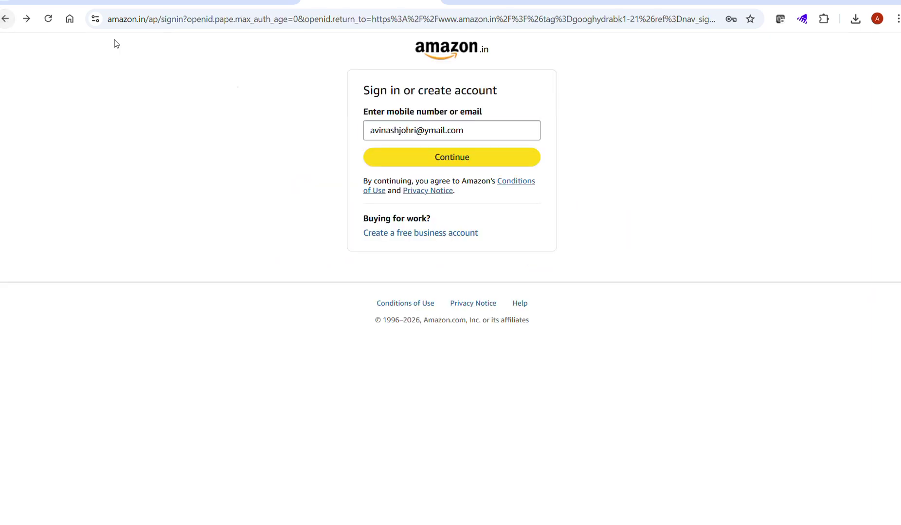
click(408, 155)
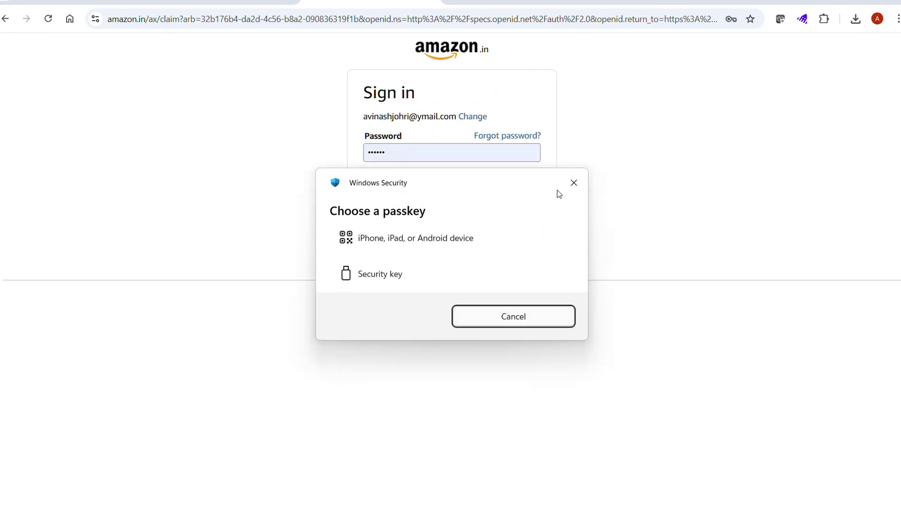
click(574, 183)
click(468, 192)
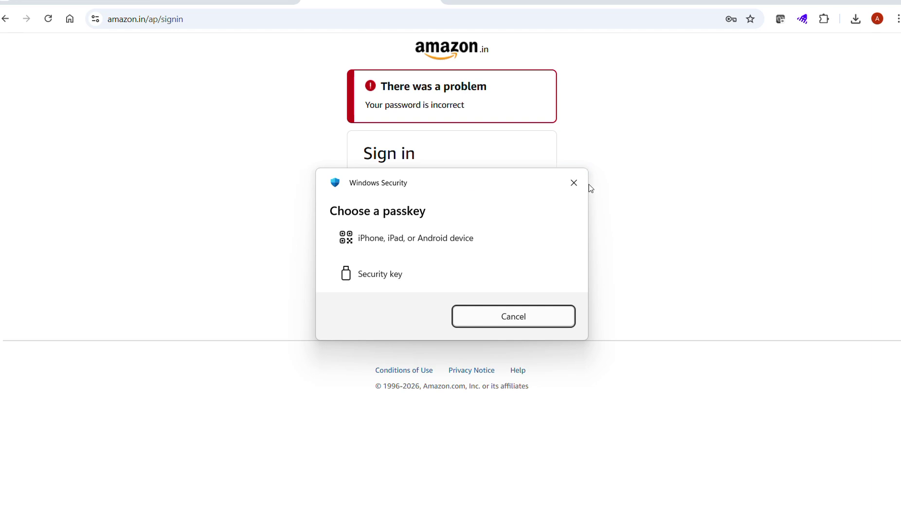
click(574, 183)
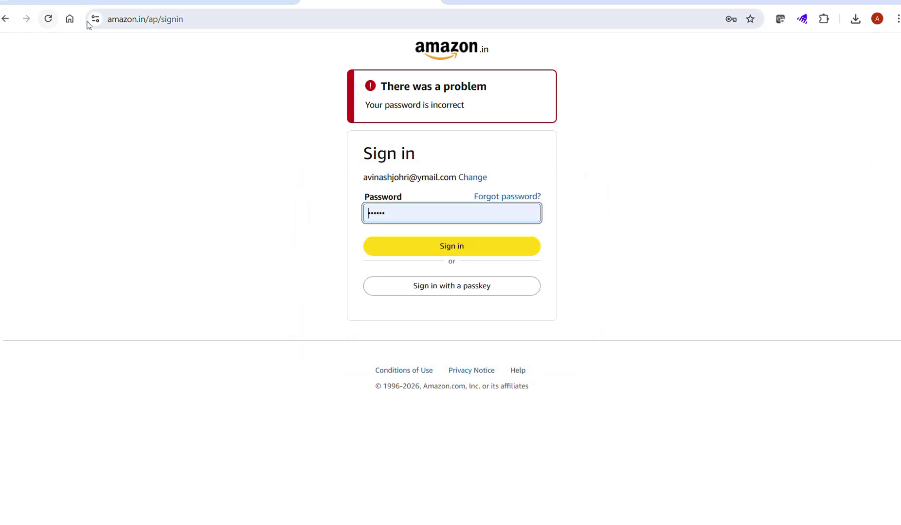
click(70, 19)
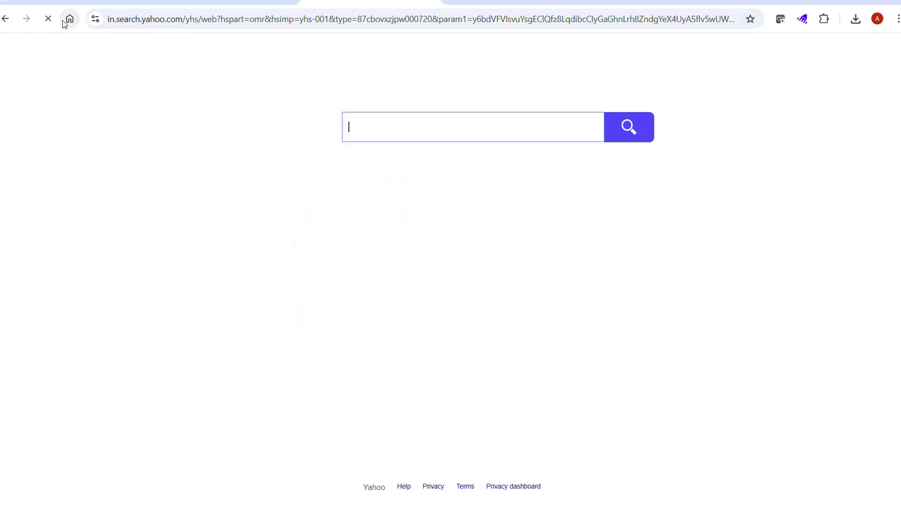
click(157, 25)
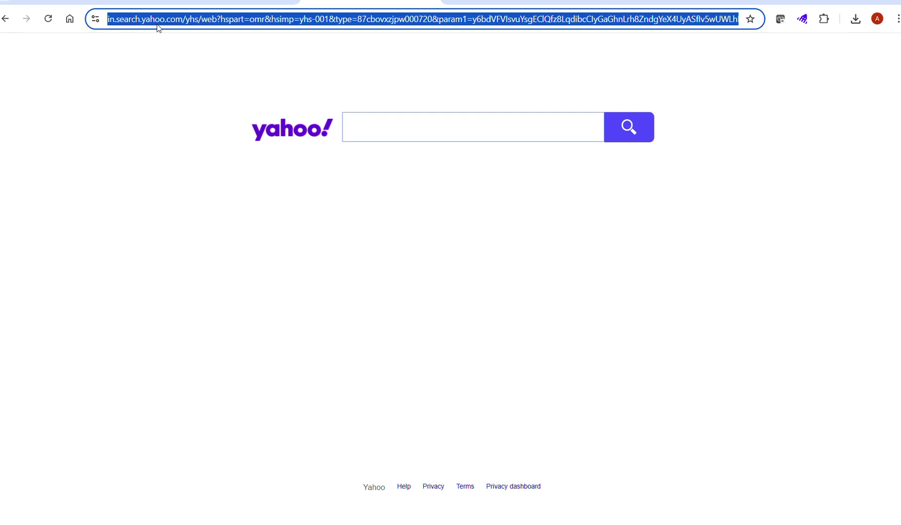
click(399, 5)
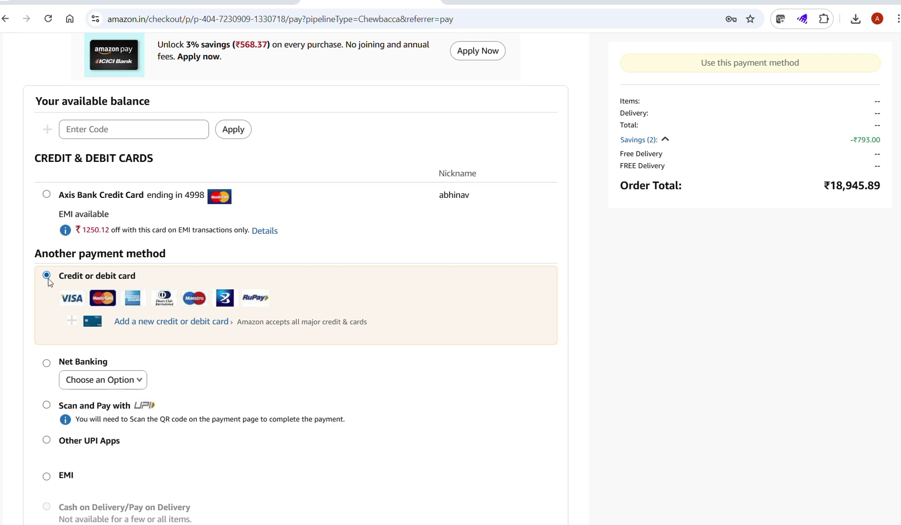
Step: Choose the saved Axis Bank credit card as the Amazon.in checkout payment method
scroll(48, 280, down, 3)
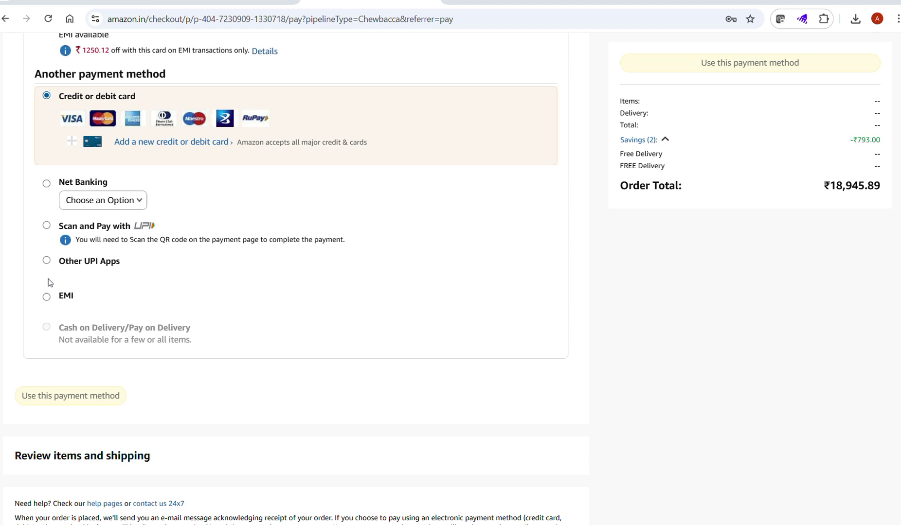
scroll(57, 215, up, 1)
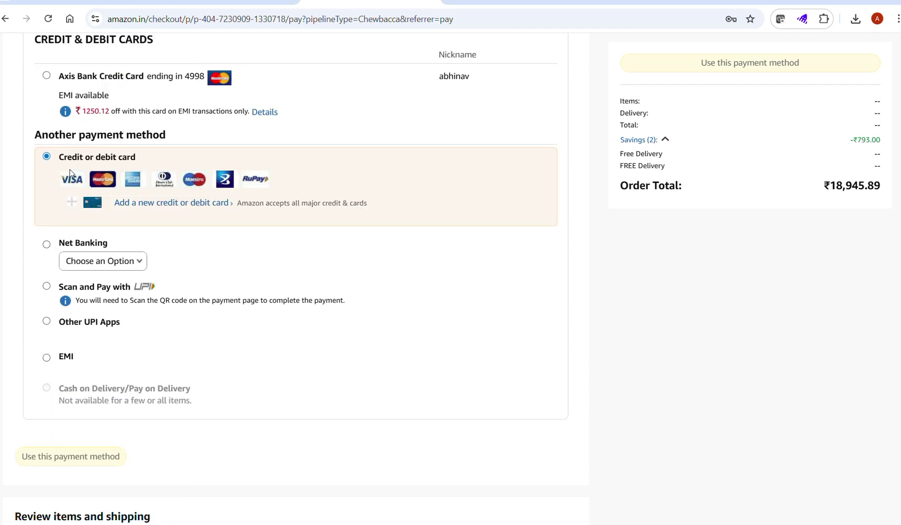
scroll(69, 170, up, 1)
click(46, 135)
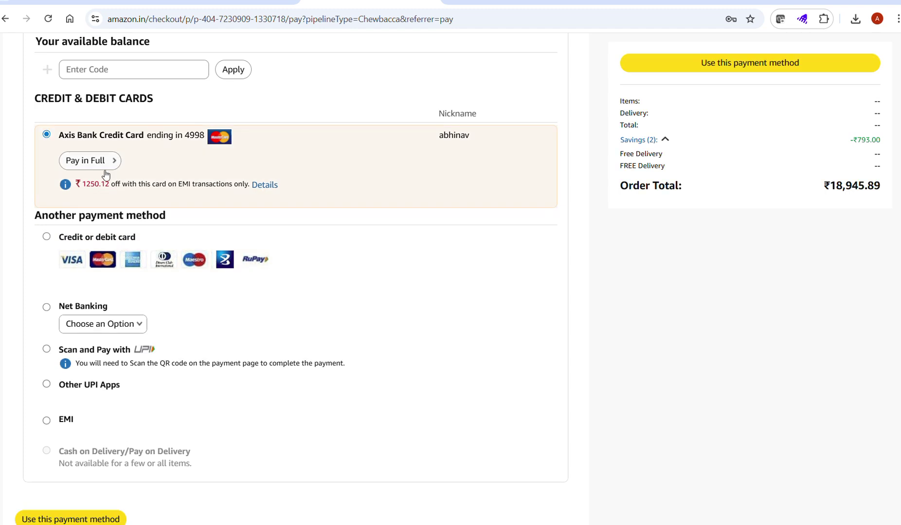
click(72, 518)
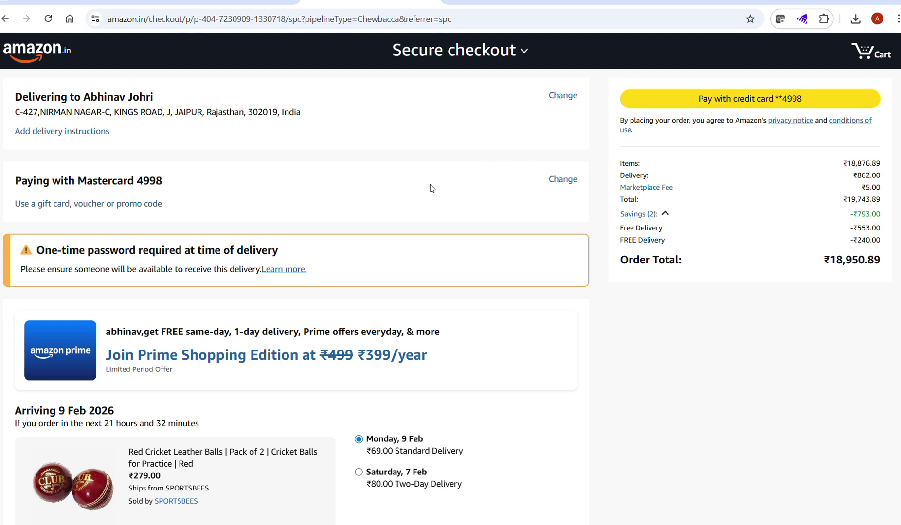
click(5, 19)
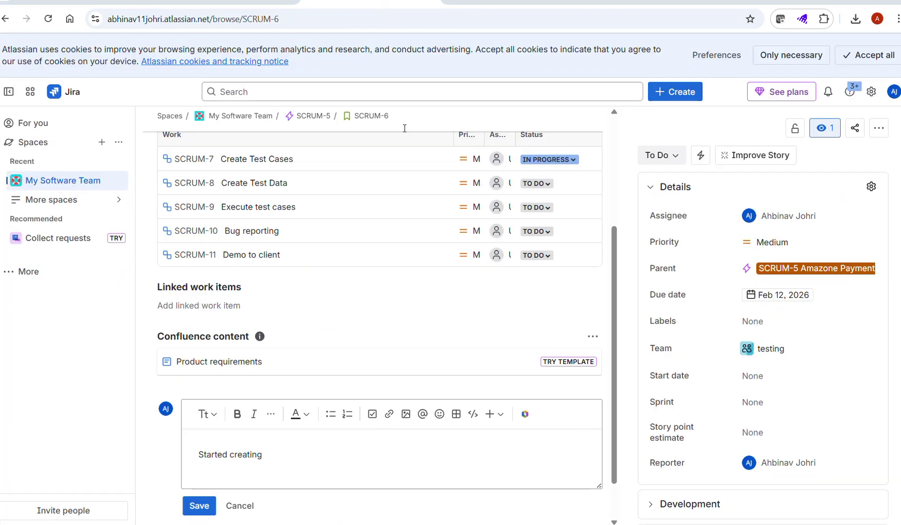
Step: Post the comment 'Started creating test cases by tester name' on Jira story SCRUM-6
scroll(404, 128, up, 1)
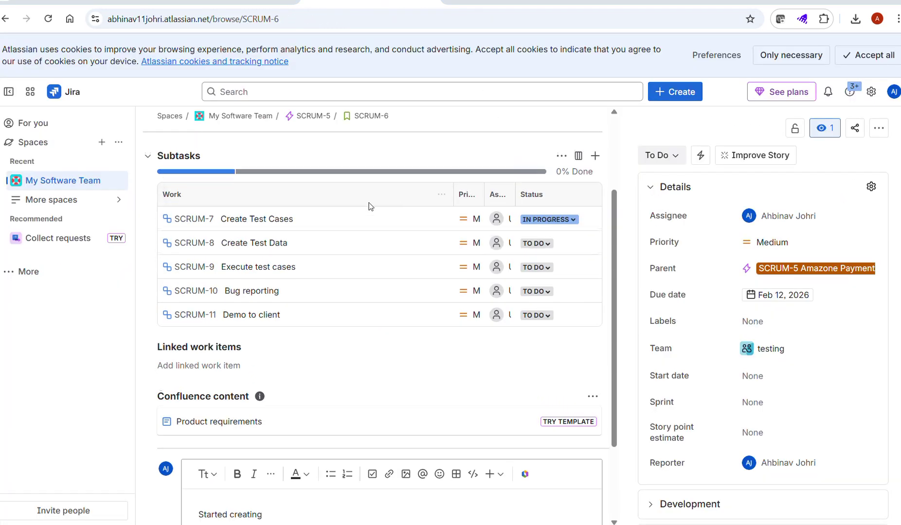
click(557, 219)
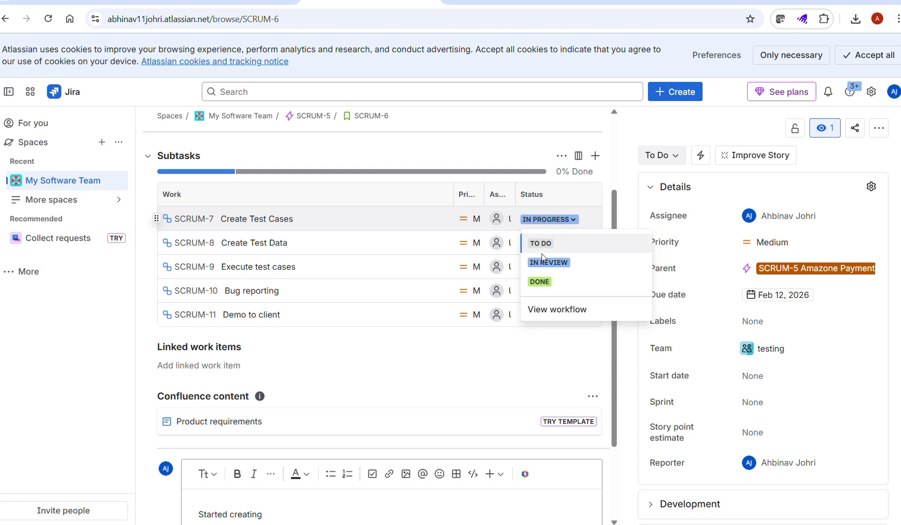
scroll(318, 461, down, 2)
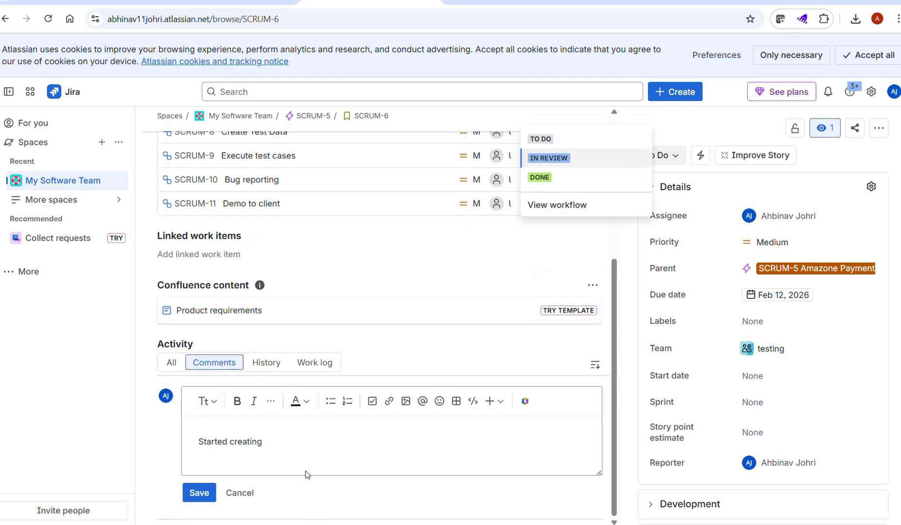
click(271, 440)
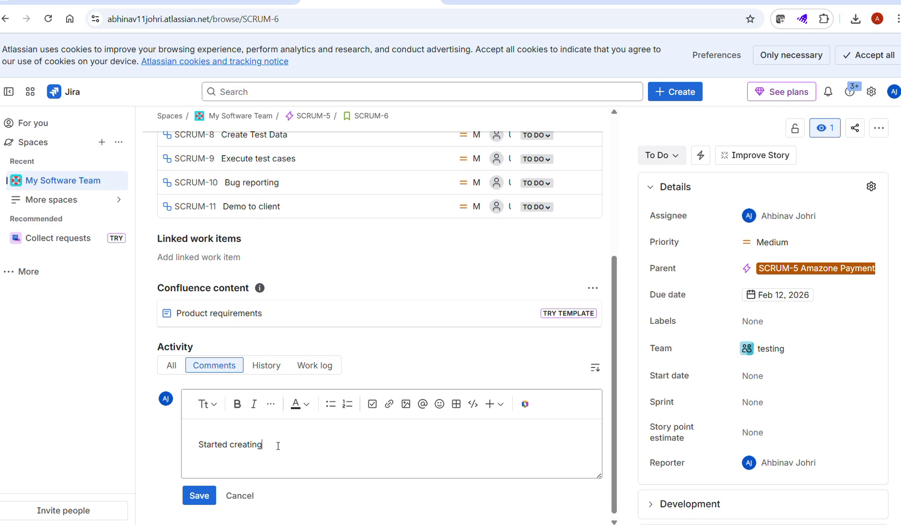
text(test cases by tester name)
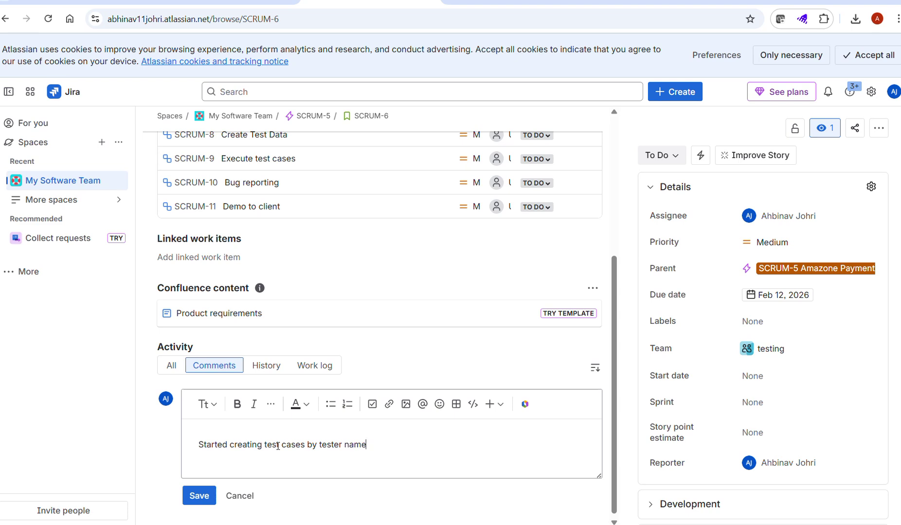
click(200, 496)
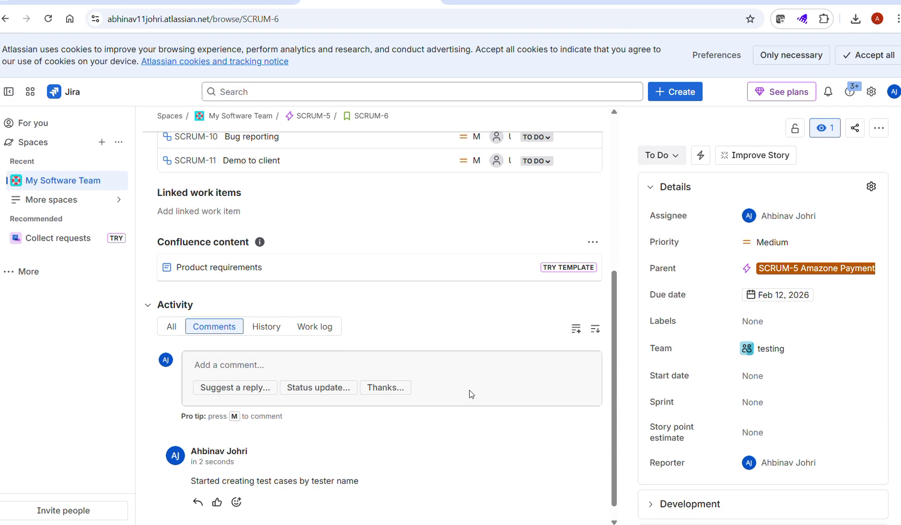
scroll(470, 393, up, 6)
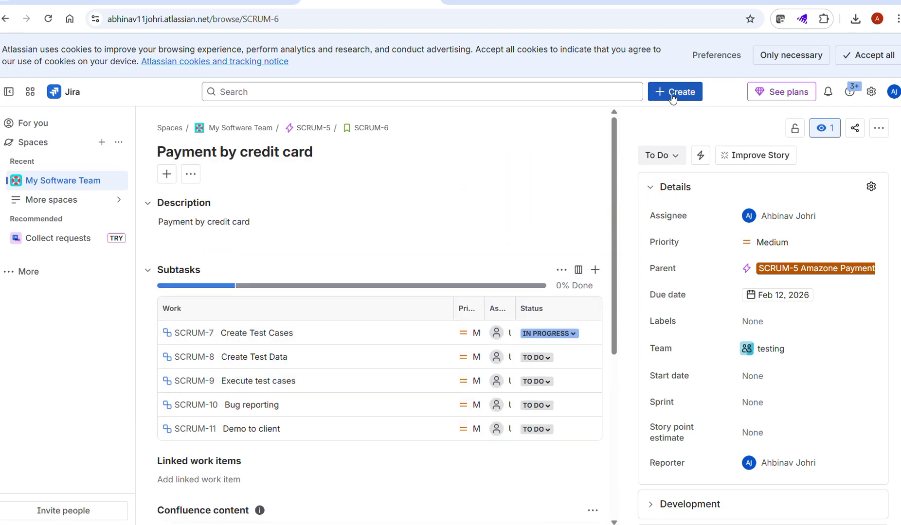
Step: Start a new work item, search work types for 'test cases', then close the form unsaved
click(671, 96)
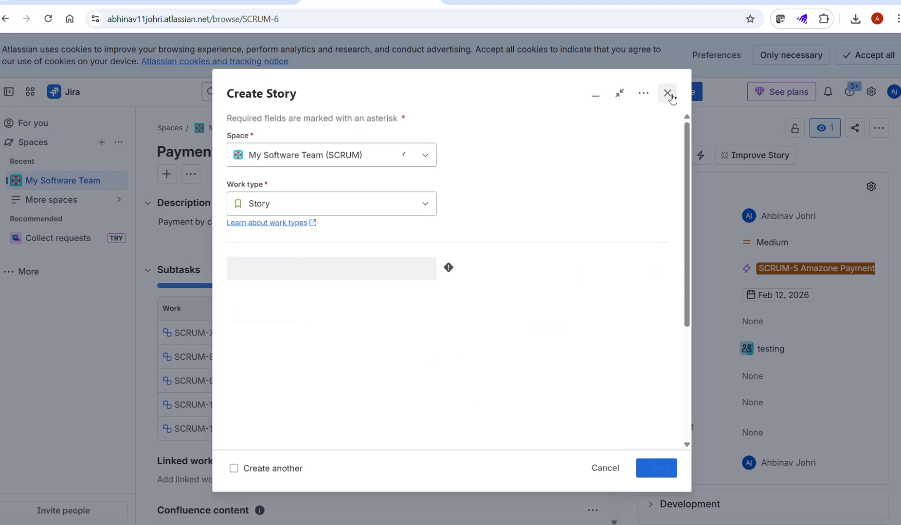
click(350, 213)
click(351, 214)
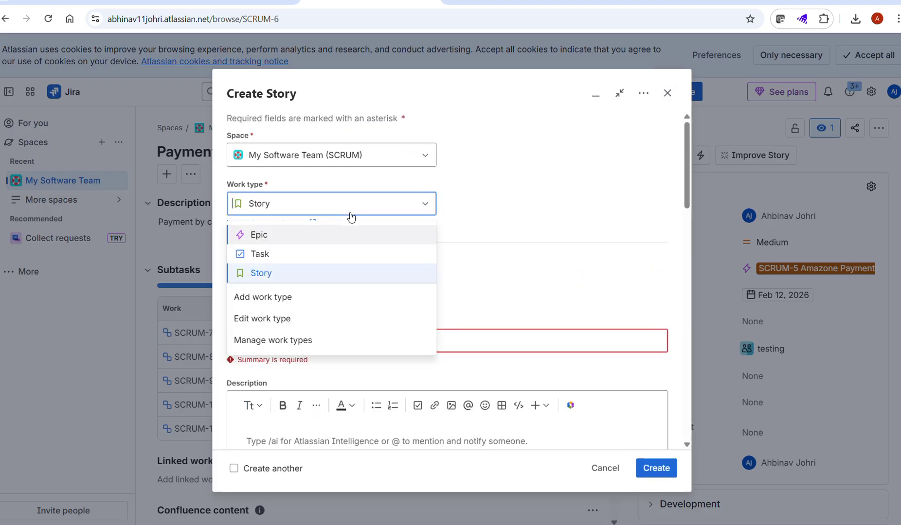
text(test)
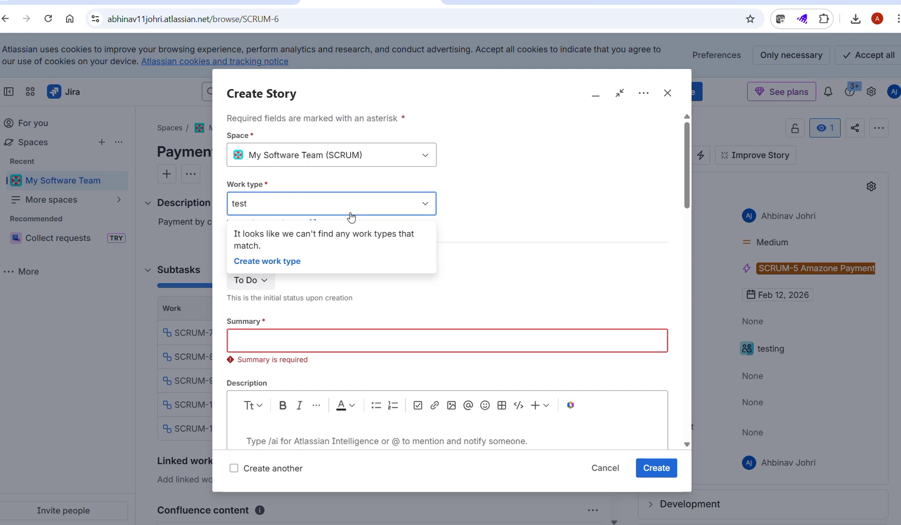
text( cases)
key(BackSpace)
key(BackSpace)
key(BackSpace)
key(BackSpace)
key(BackSpace)
key(BackSpace)
key(BackSpace)
key(BackSpace)
key(BackSpace)
key(BackSpace)
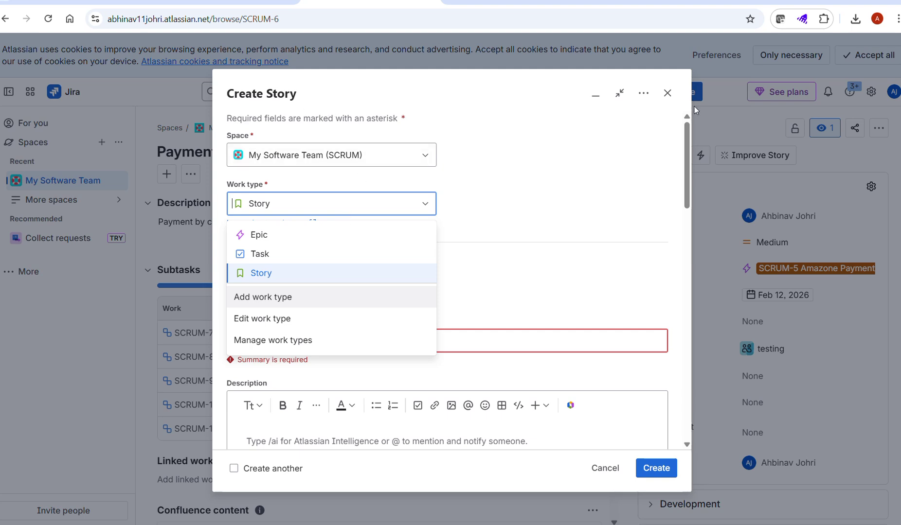
click(667, 93)
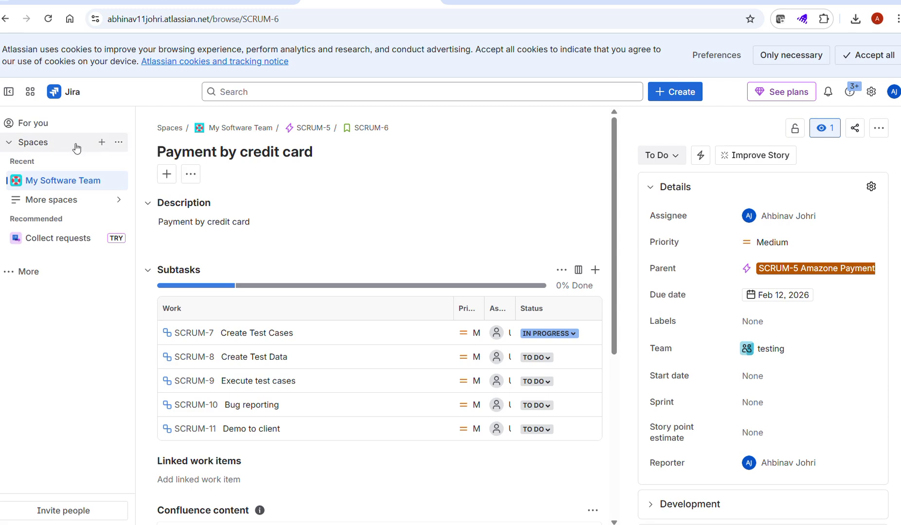
Step: From the For you page, start a new work item and search work types for 'bug'
click(71, 98)
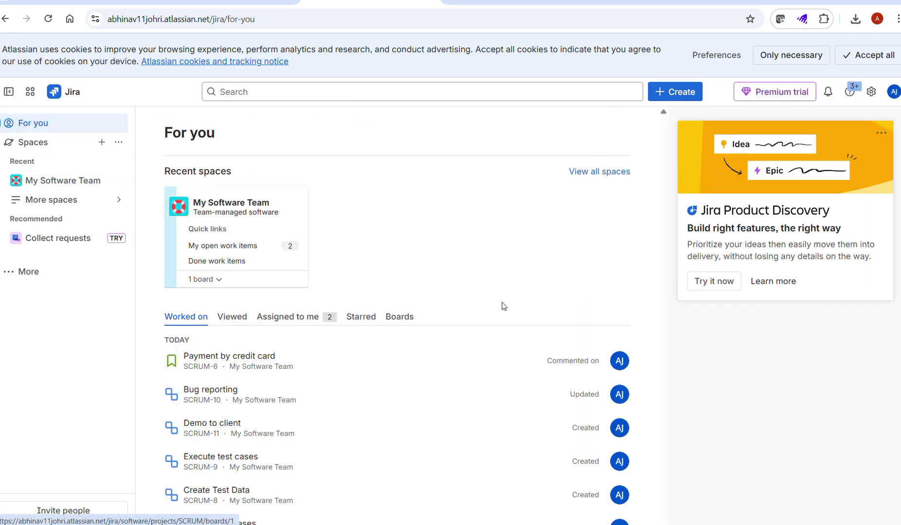
scroll(539, 304, down, 4)
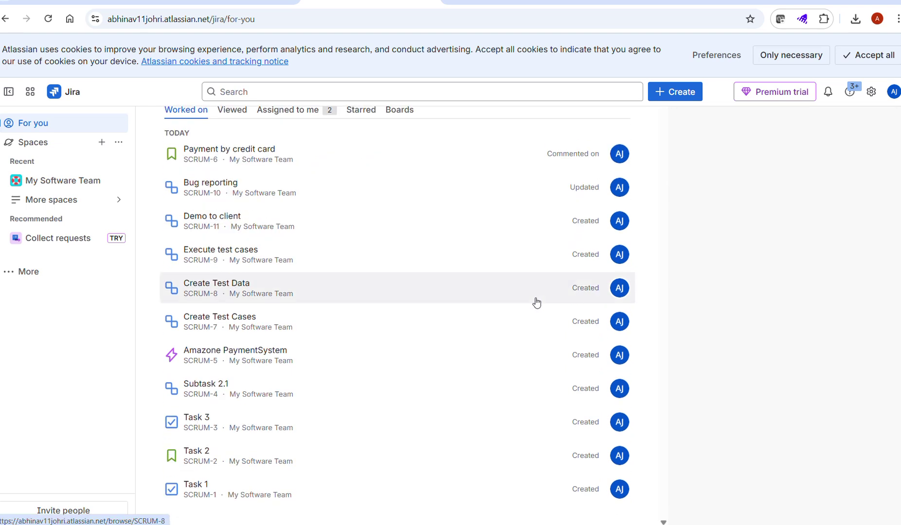
scroll(229, 226, up, 2)
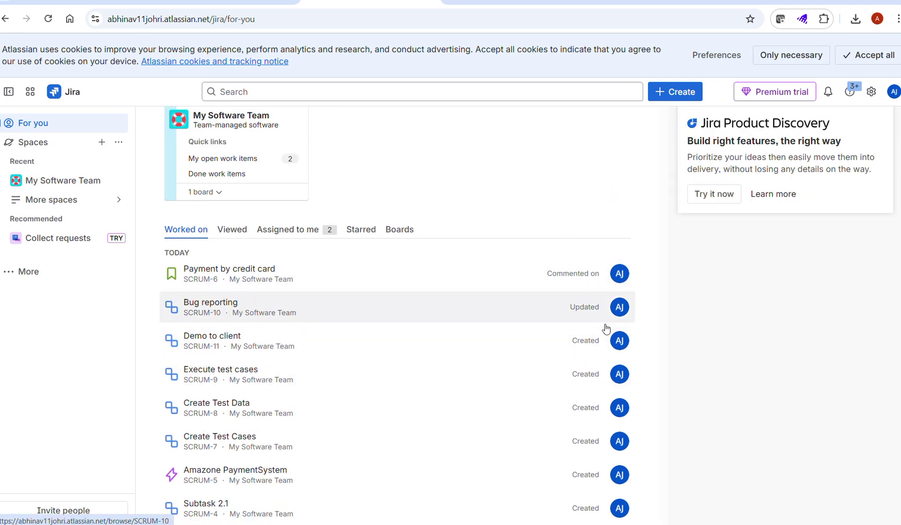
scroll(540, 368, up, 2)
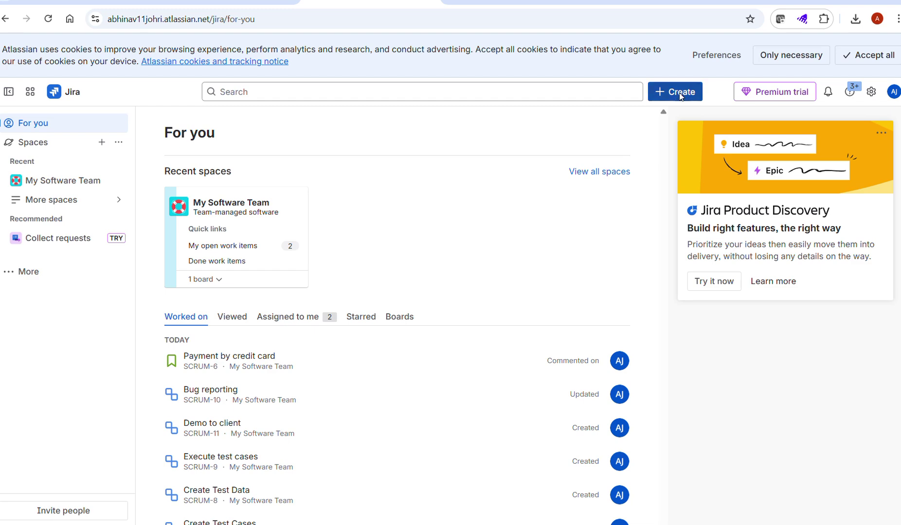
click(676, 91)
click(330, 204)
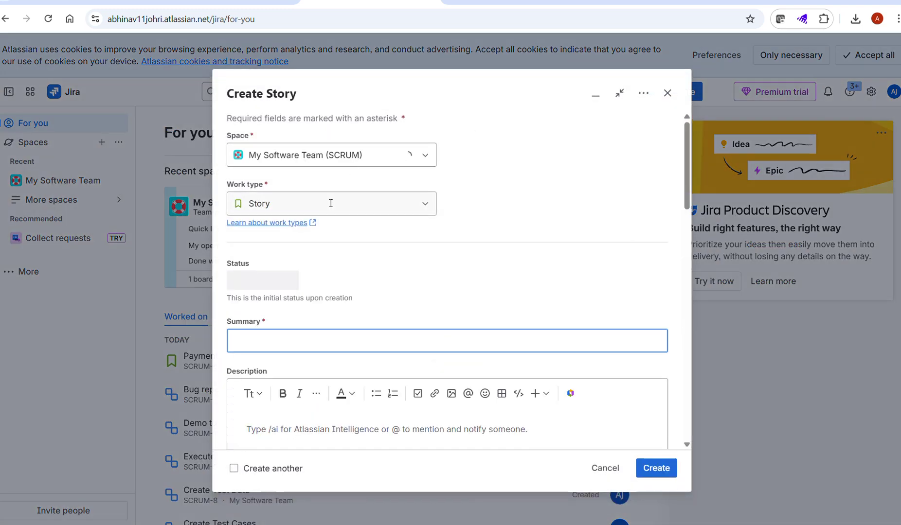
click(331, 203)
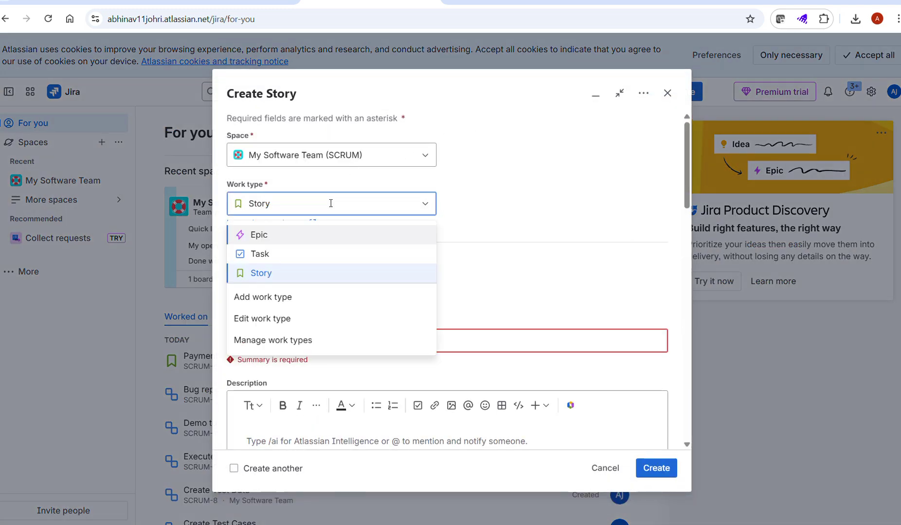
text(test)
key(BackSpace)
key(BackSpace)
key(BackSpace)
key(BackSpace)
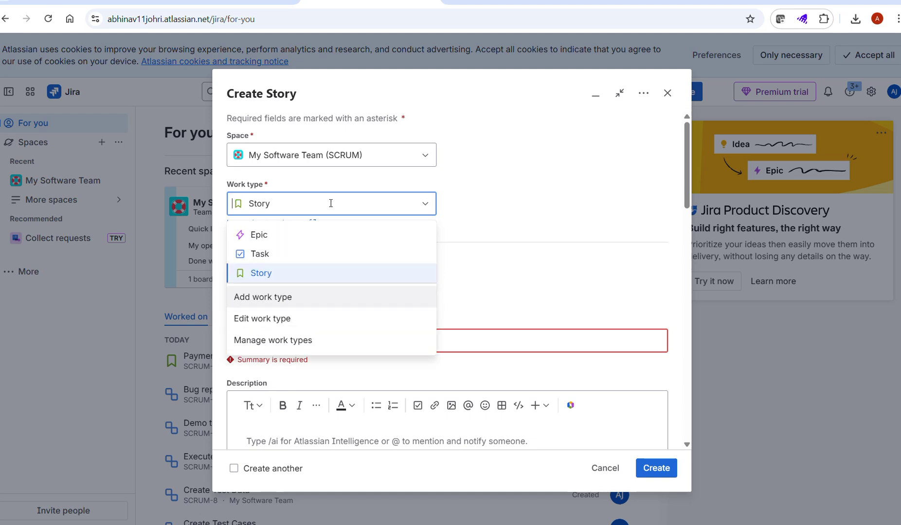
text(bug)
key(BackSpace)
key(BackSpace)
key(BackSpace)
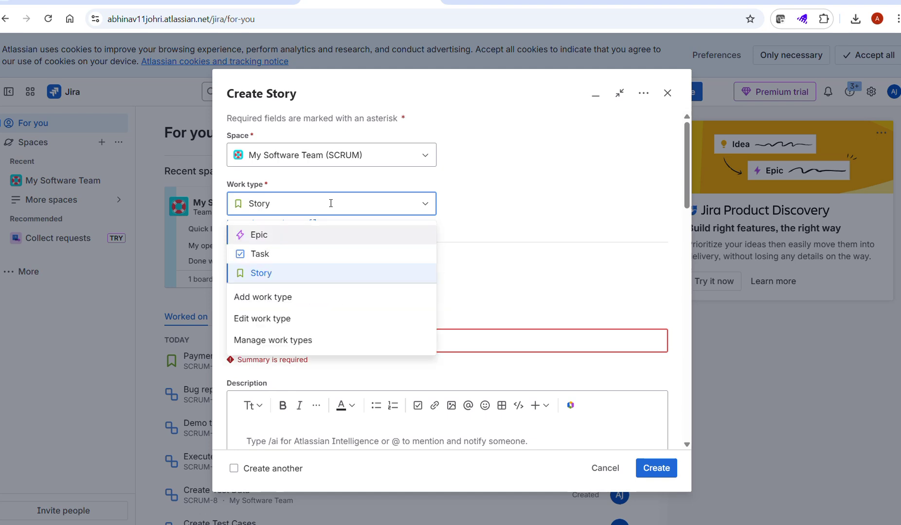
Step: Keep space My Software Team (SCRUM), search 'bug' again with no match, and cancel the form
click(375, 166)
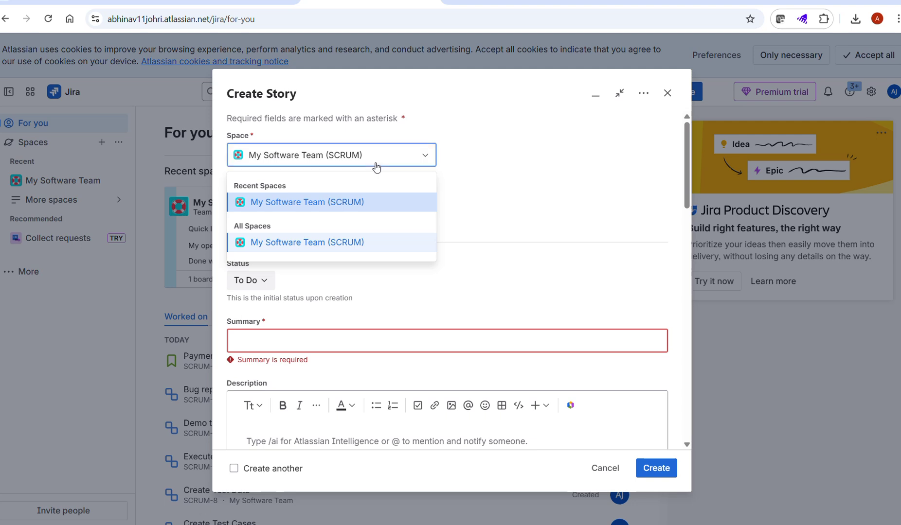
click(316, 243)
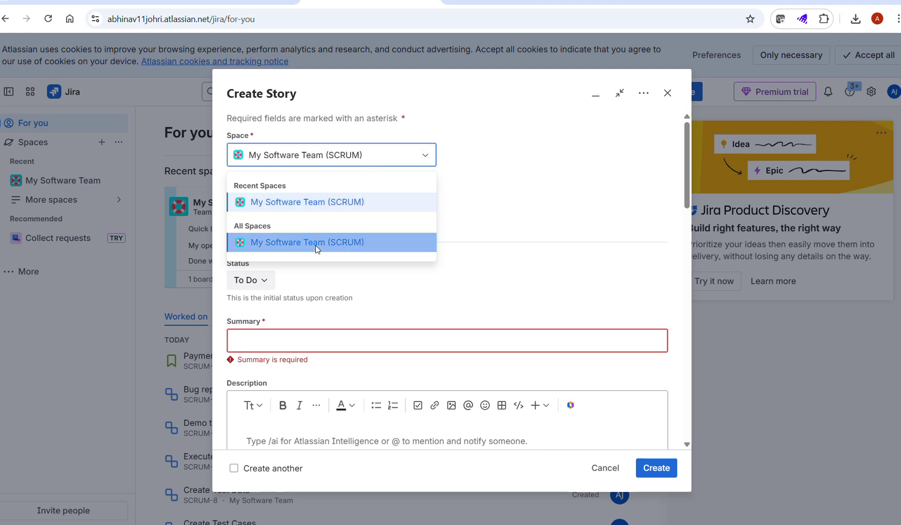
click(362, 199)
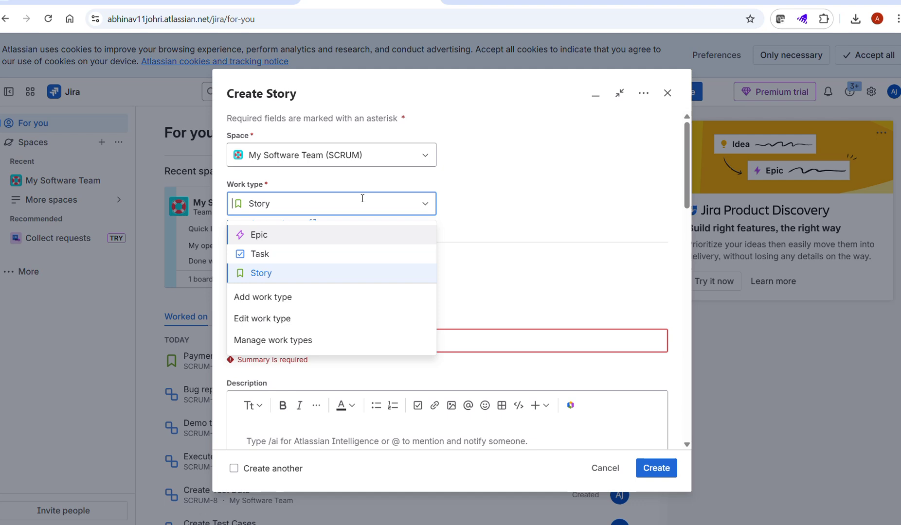
text(u)
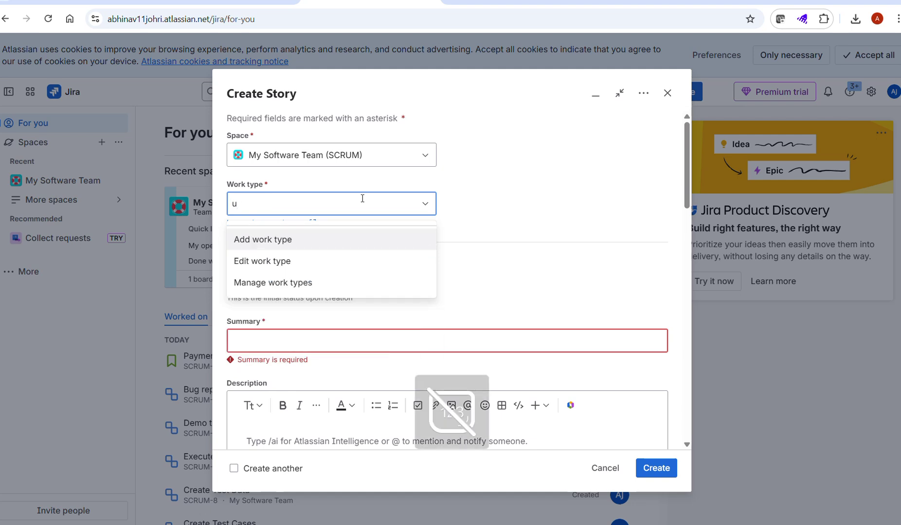
key(BackSpace)
text(bug)
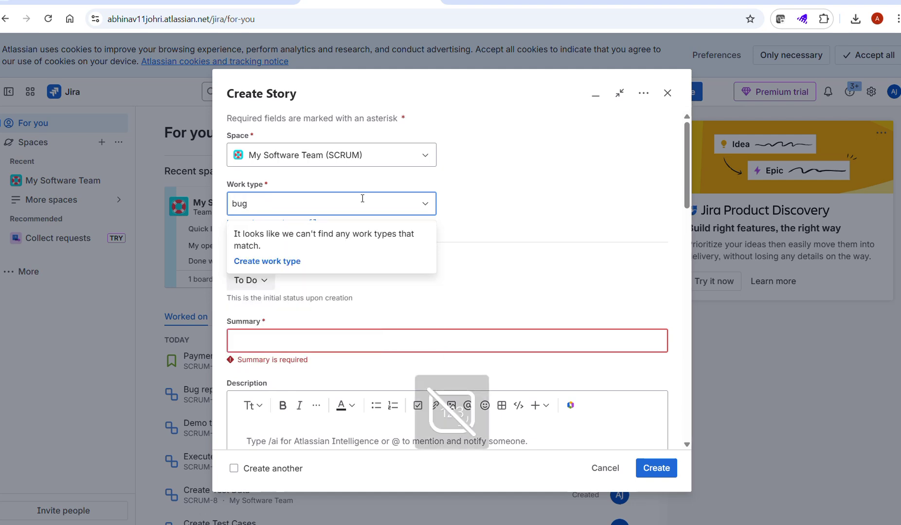
click(668, 92)
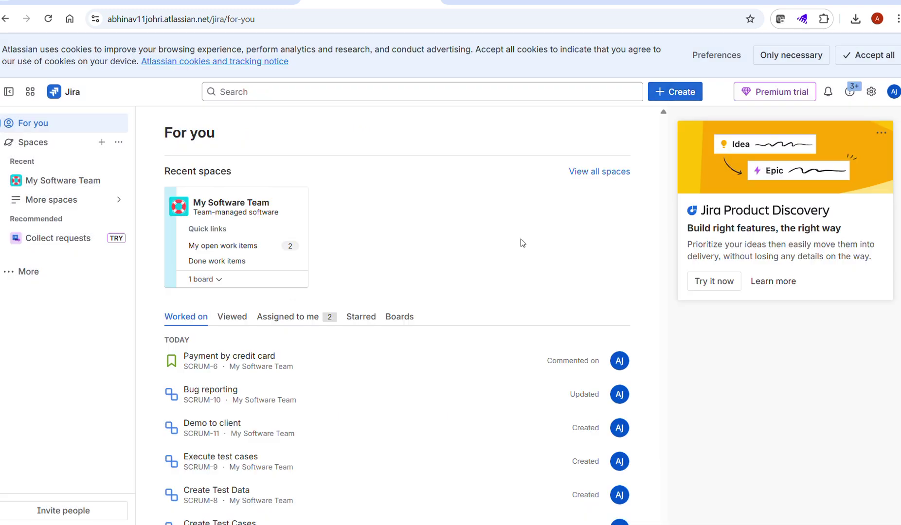
scroll(408, 246, down, 4)
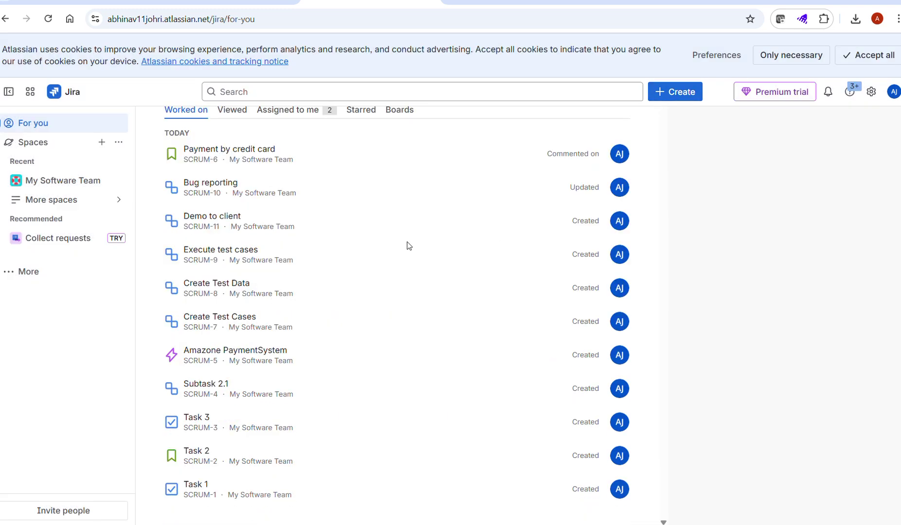
scroll(407, 247, up, 4)
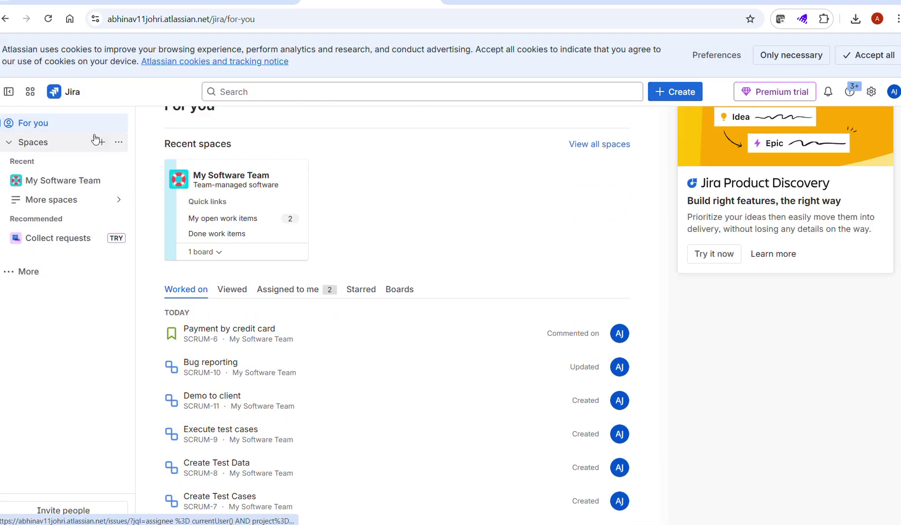
Step: Switch from Jira to Atlassian Home using the app switcher
click(30, 92)
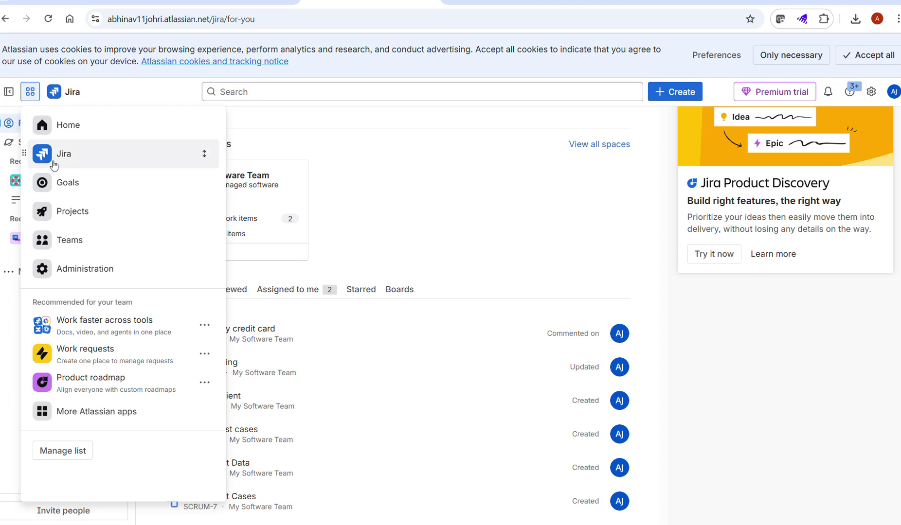
click(99, 137)
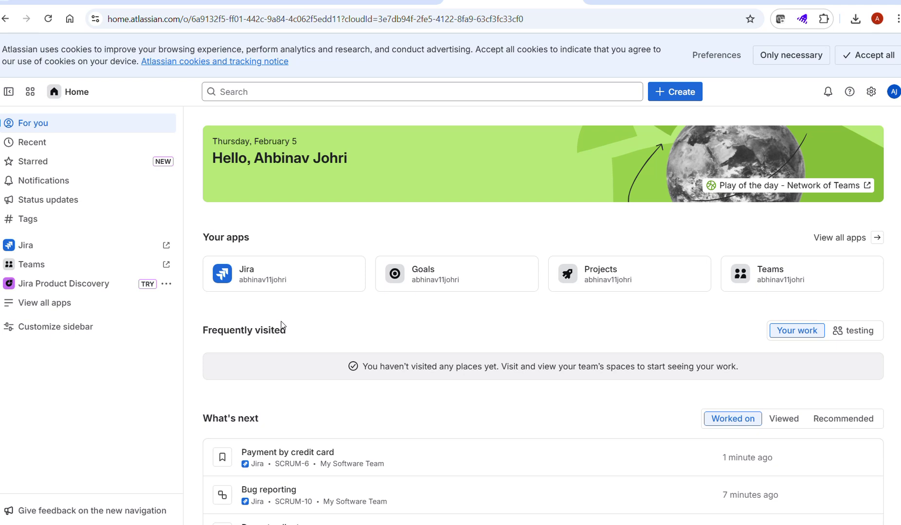
Step: Create project Amazone PaymentSystem linked to epic SCRUM-5 and open the new project
click(666, 93)
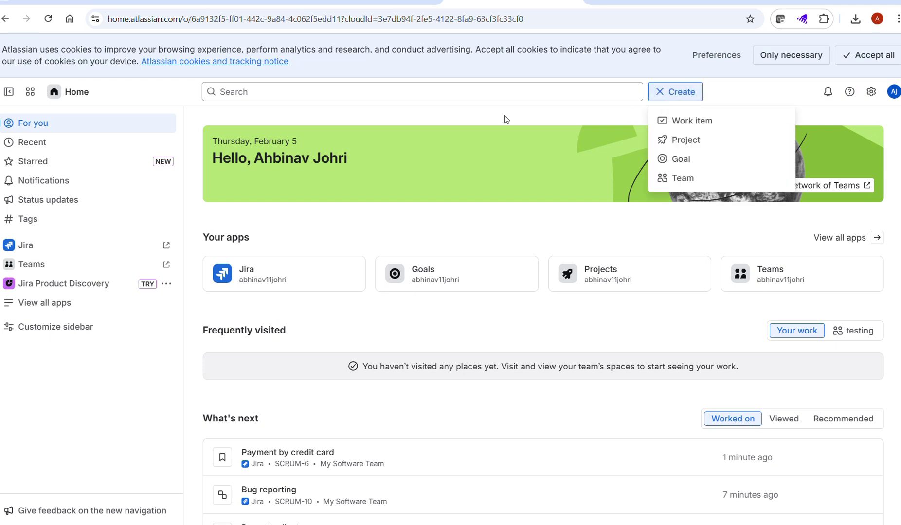
click(683, 141)
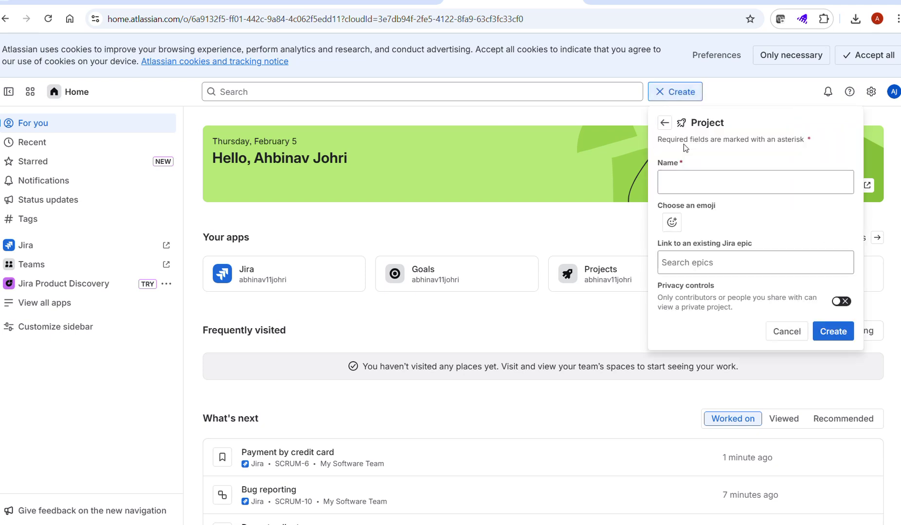
click(679, 183)
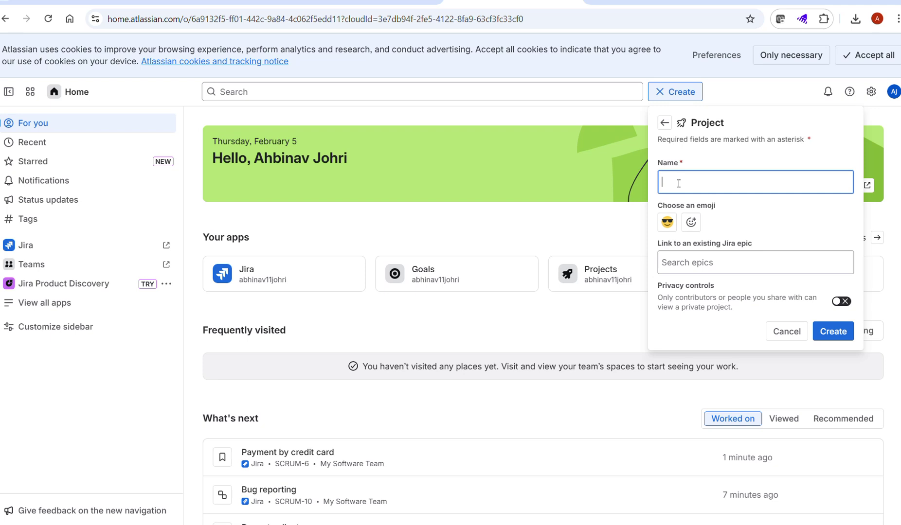
text(amazone)
click(715, 261)
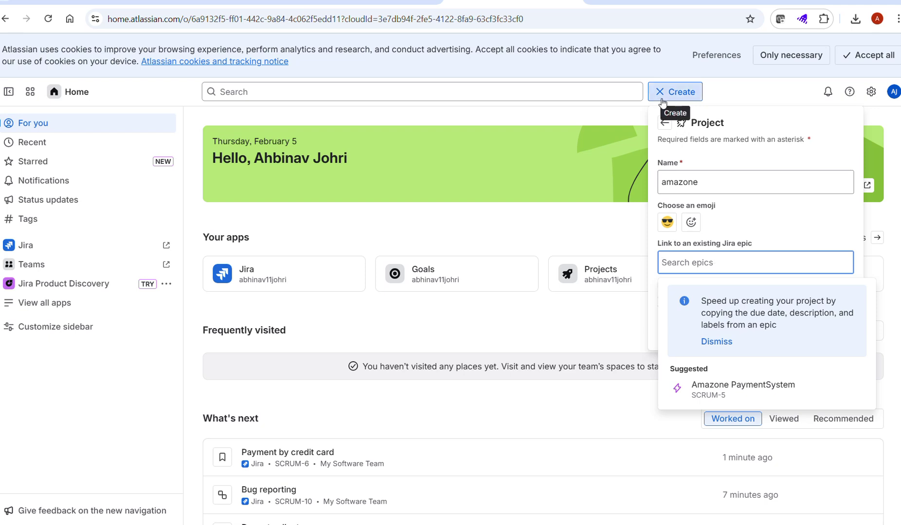
click(720, 389)
click(832, 330)
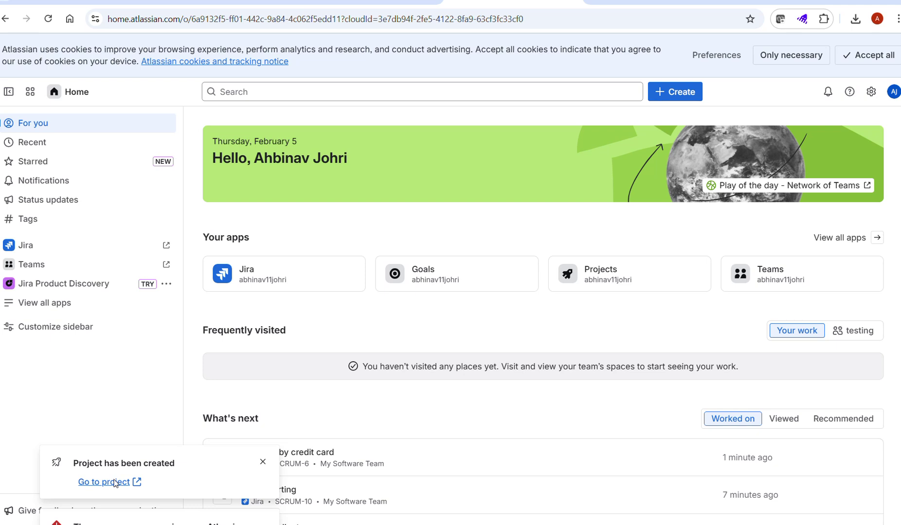
click(117, 482)
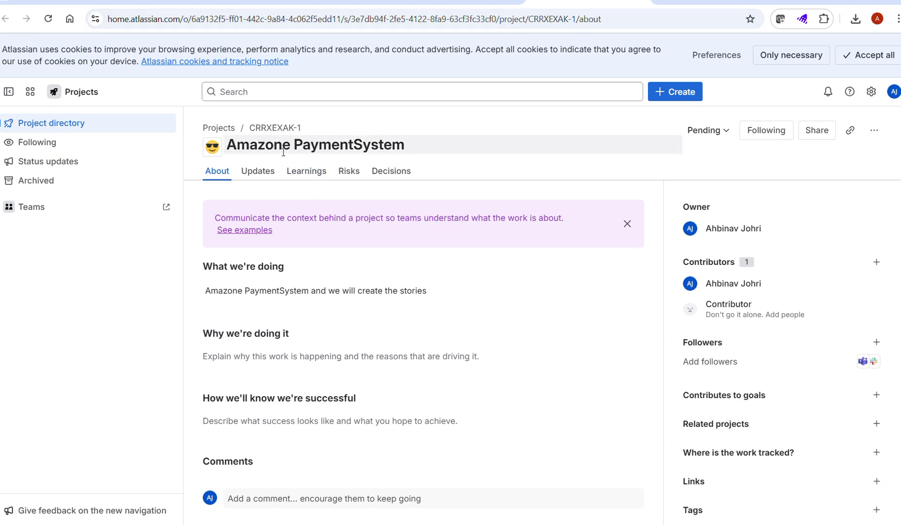
Step: From the Projects list, open the Amazone PaymentSystem project's Updates page (CRRXEXAK-1)
click(217, 129)
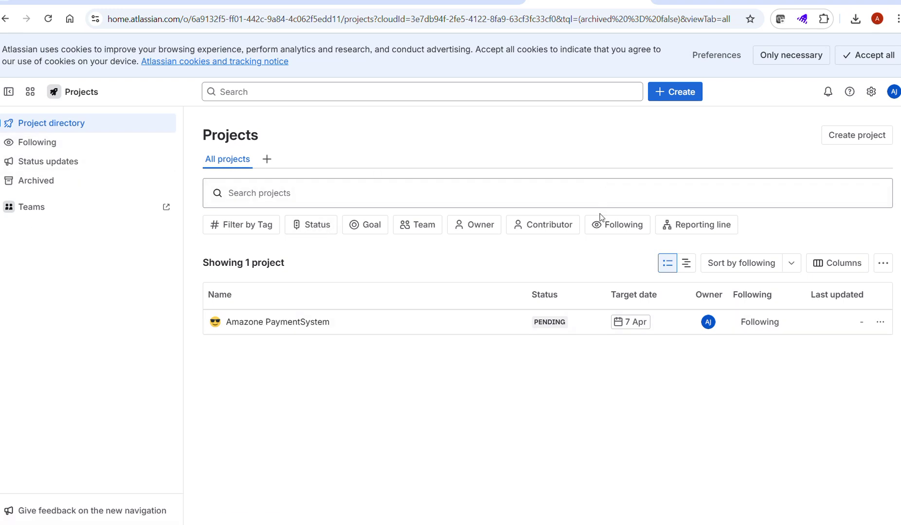
mouse_move(239, 325)
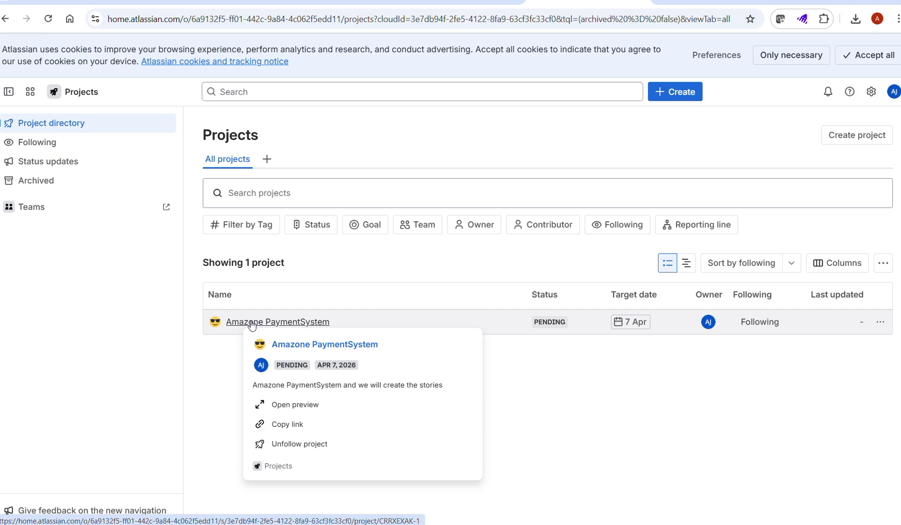
click(251, 323)
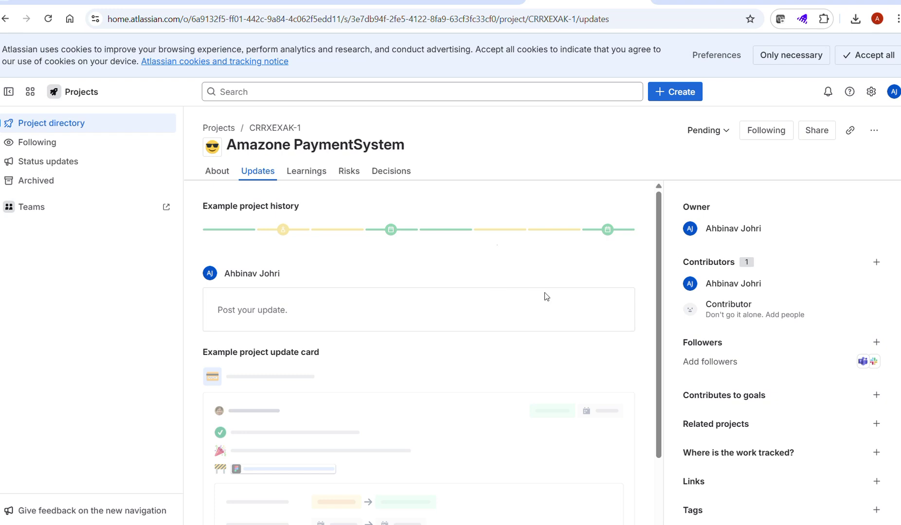
Step: Look at the Teams overview, then return to the Amazone PaymentSystem project updates
scroll(439, 321, down, 3)
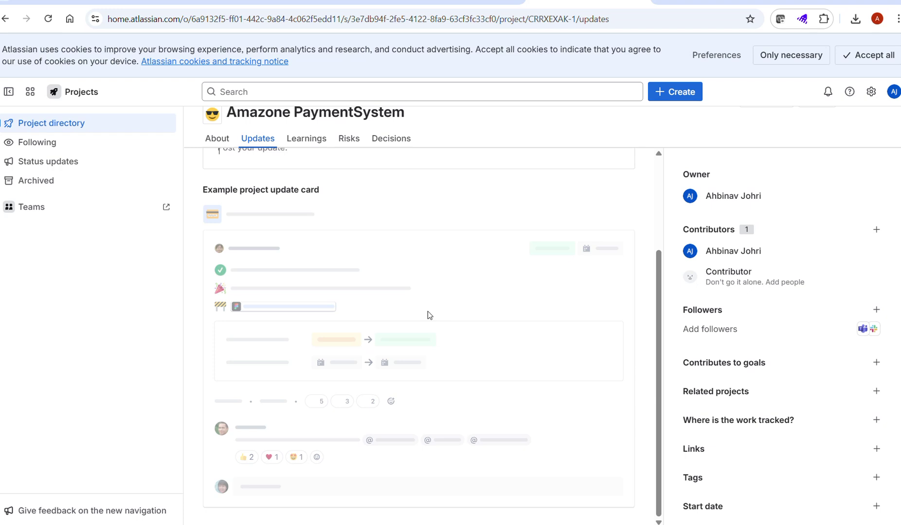
scroll(397, 294, up, 2)
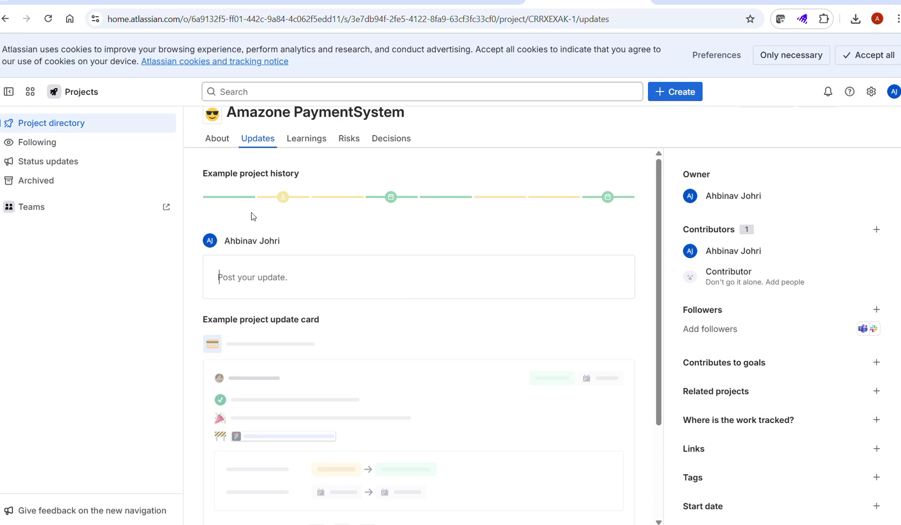
click(38, 208)
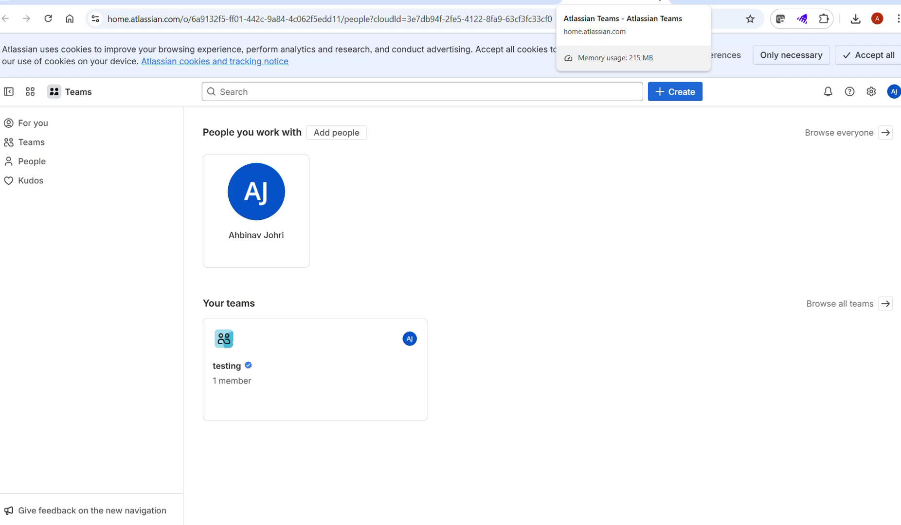
click(659, 3)
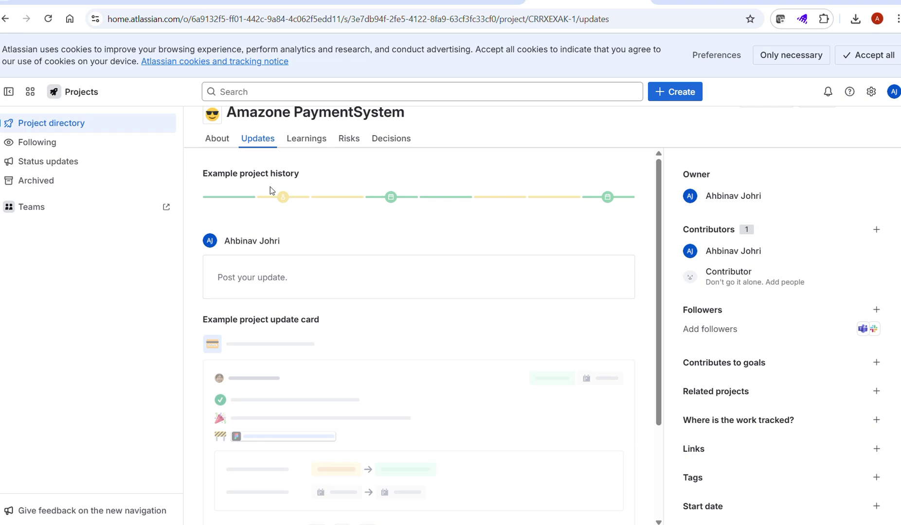
Step: Start a new project from Create, then cancel the form
scroll(519, 354, down, 3)
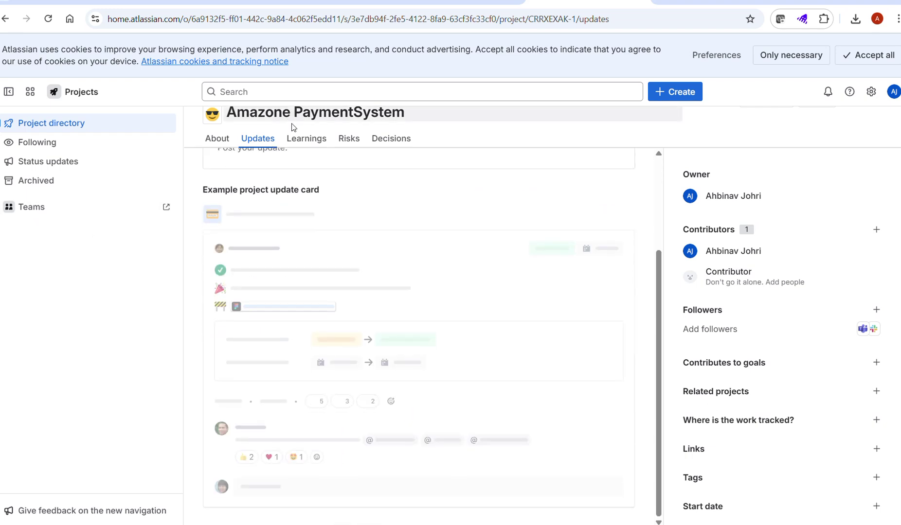
scroll(503, 191, up, 3)
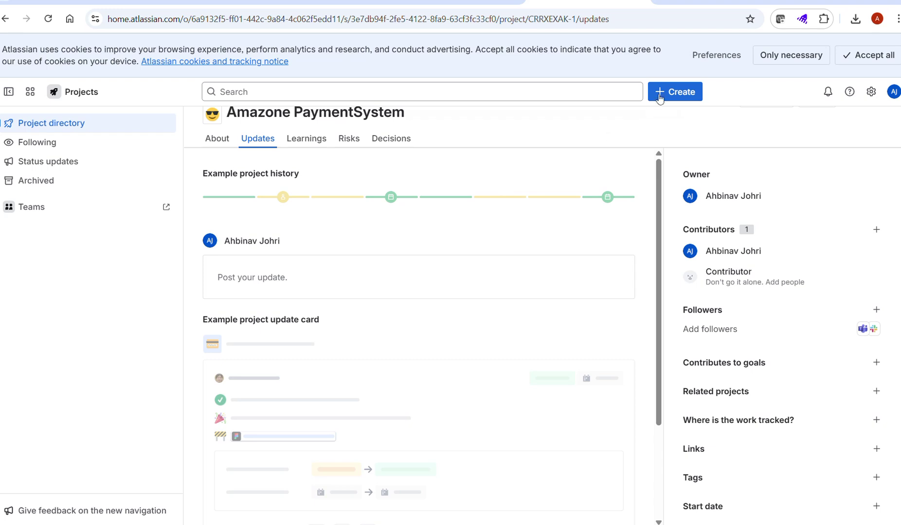
click(681, 91)
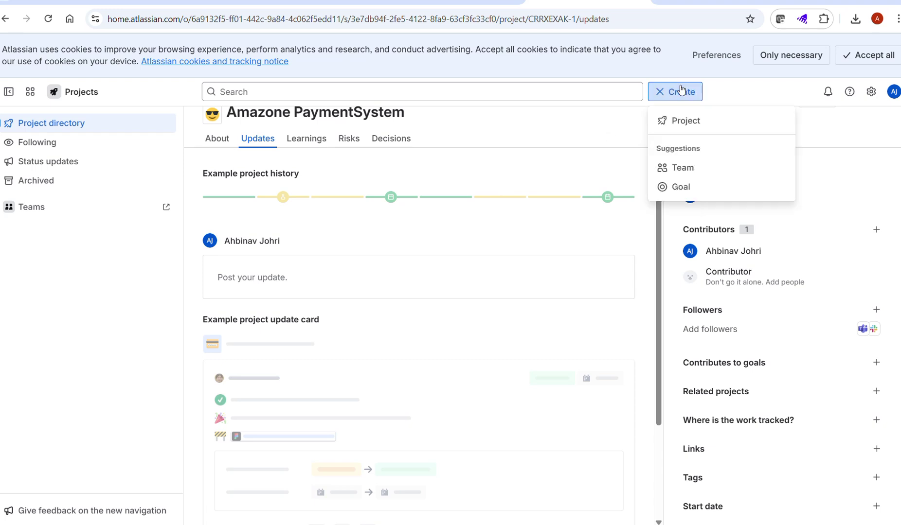
click(671, 120)
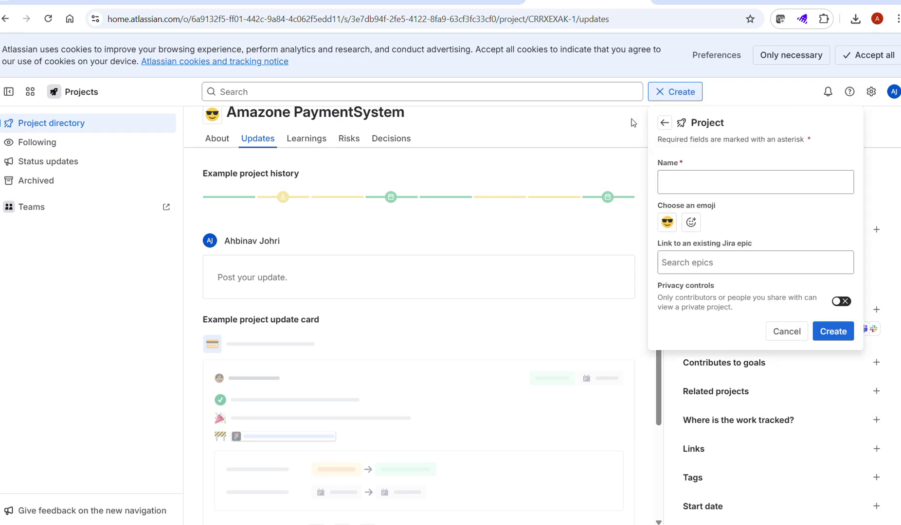
click(664, 91)
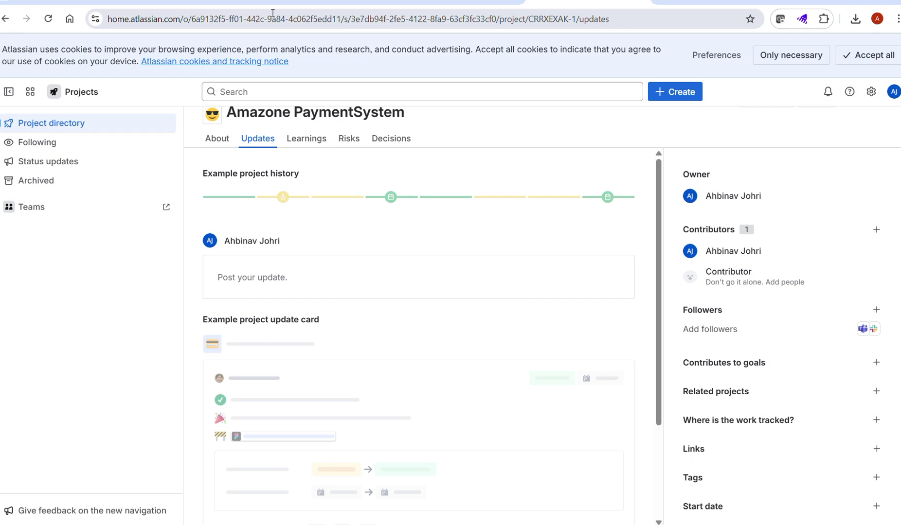
Step: Collapse and re-expand the sidebar, then switch back to the SCRUM-5 epic tab
click(7, 92)
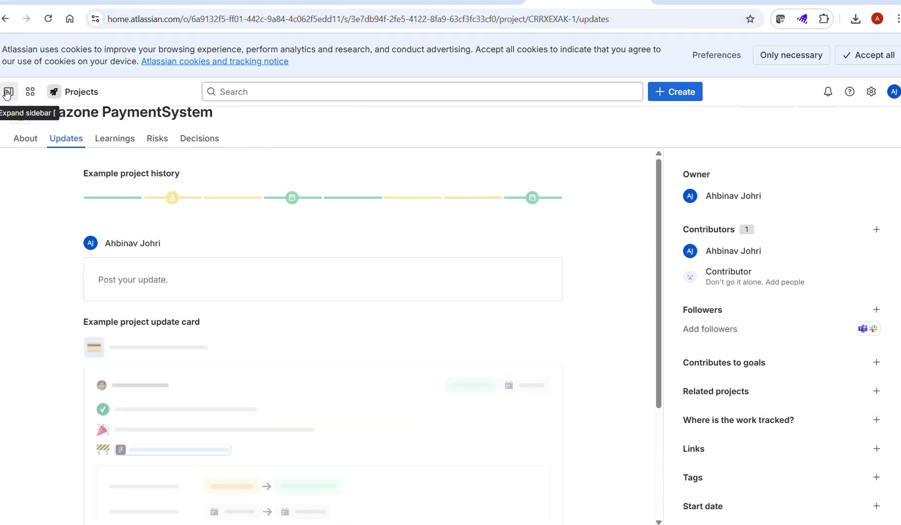
click(7, 92)
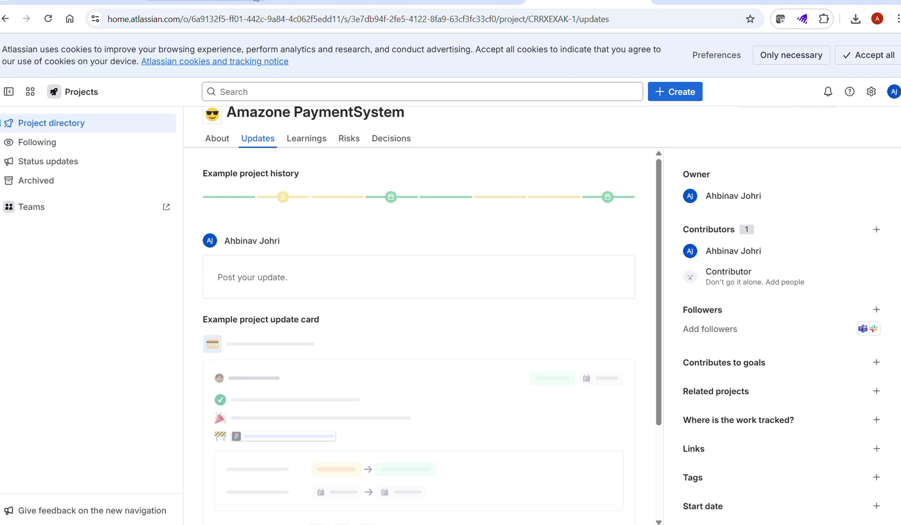
click(326, 1)
click(195, 1)
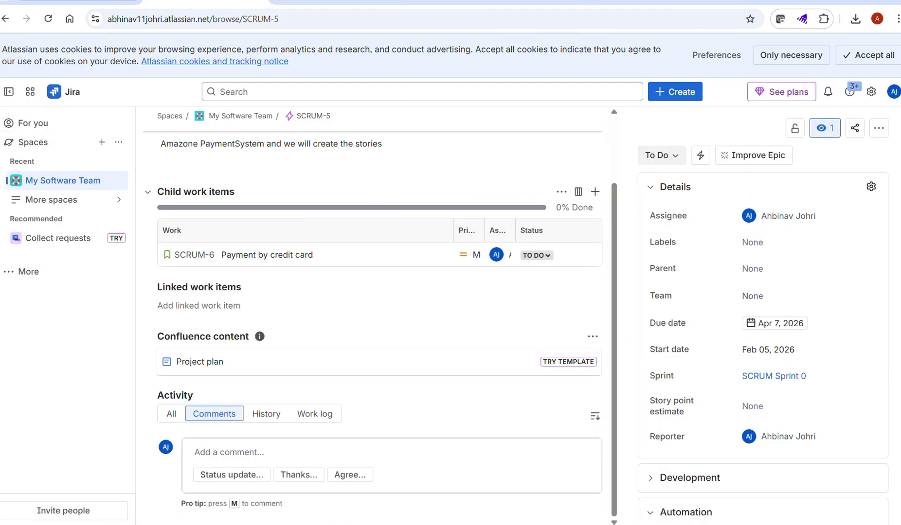
Step: Reload the SCRUM-5 epic page, then close its tab
click(297, 22)
key(Return)
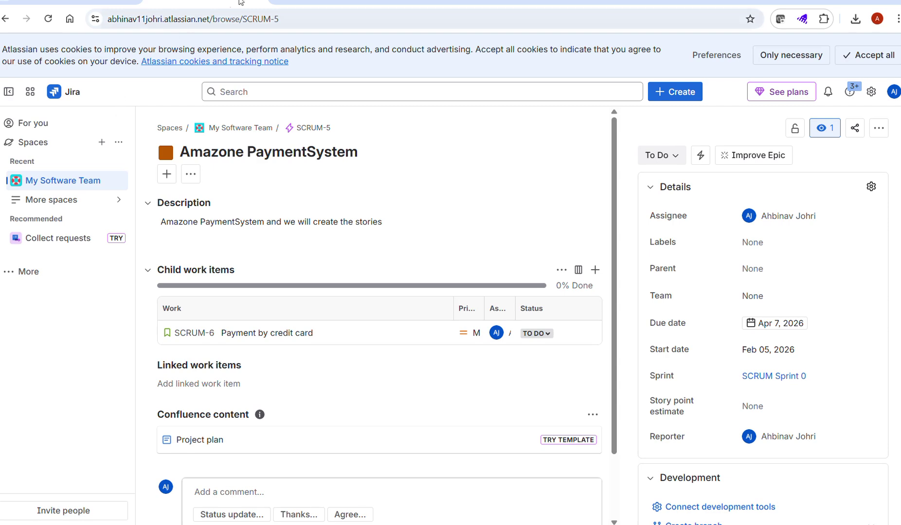
click(257, 1)
Step: Go to Jira's For you page via the 'For you - Jira' address suggestion
click(235, 18)
text(j)
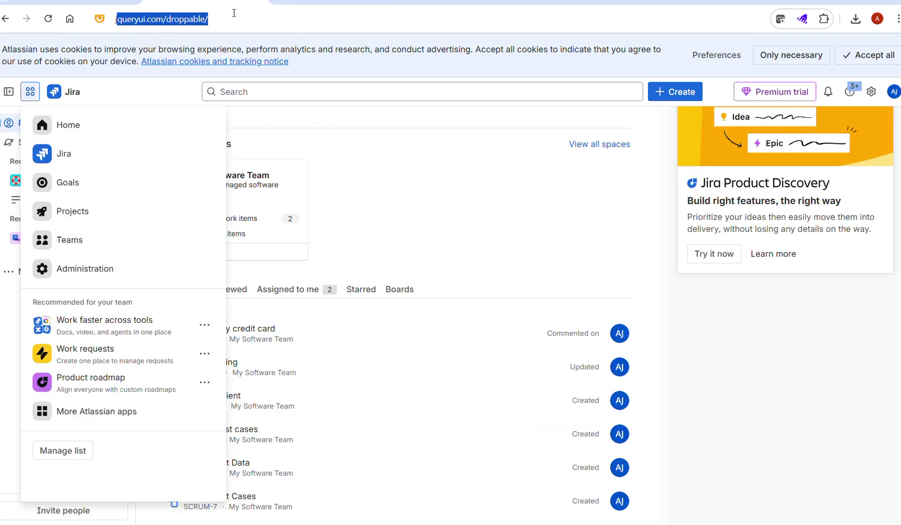
key(BackSpace)
text(i)
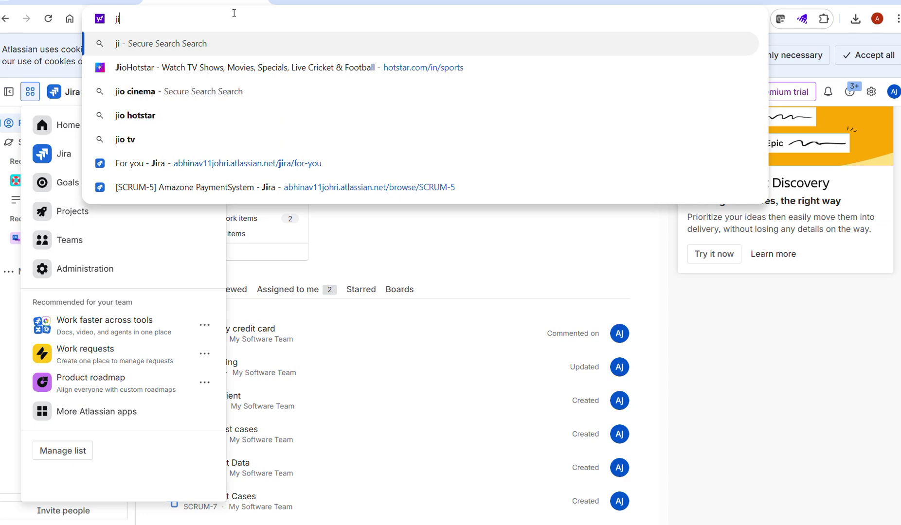
text(r)
key(Down)
key(Down)
key(Down)
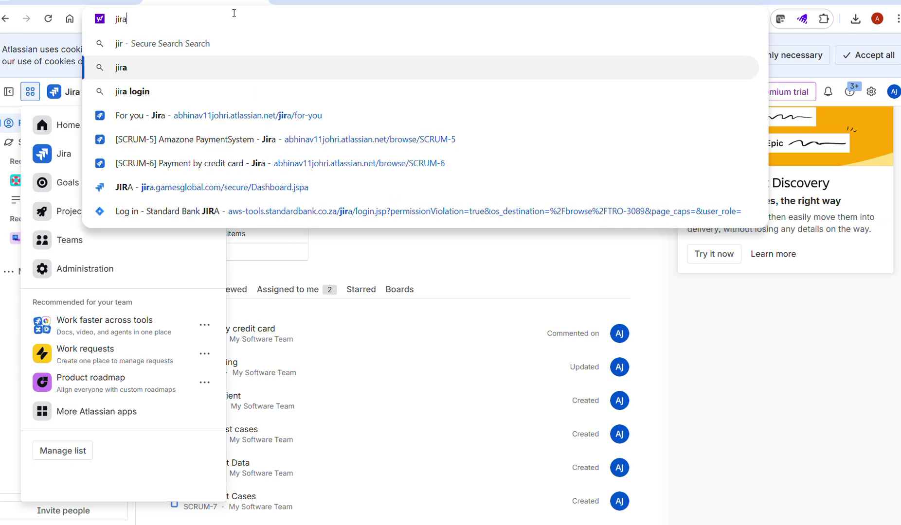
key(Return)
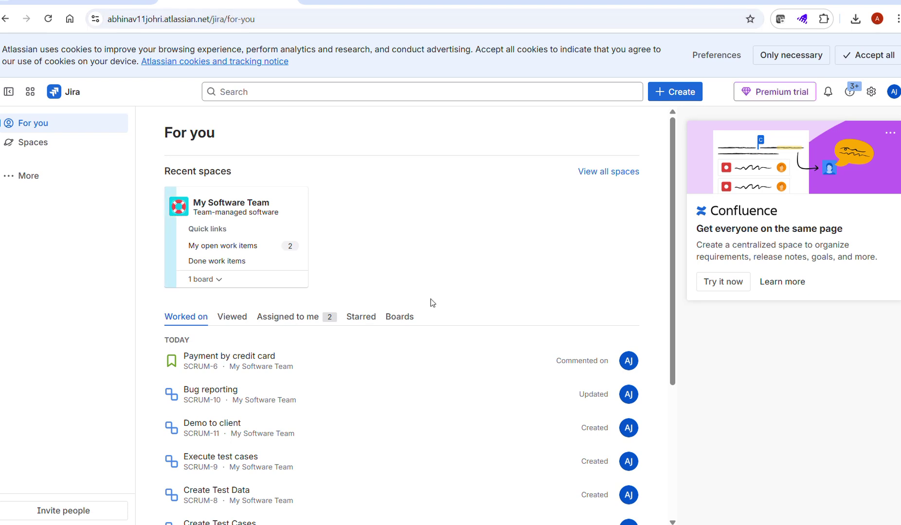
Step: Scroll the For you list and expand more navigation sections
scroll(430, 300, down, 4)
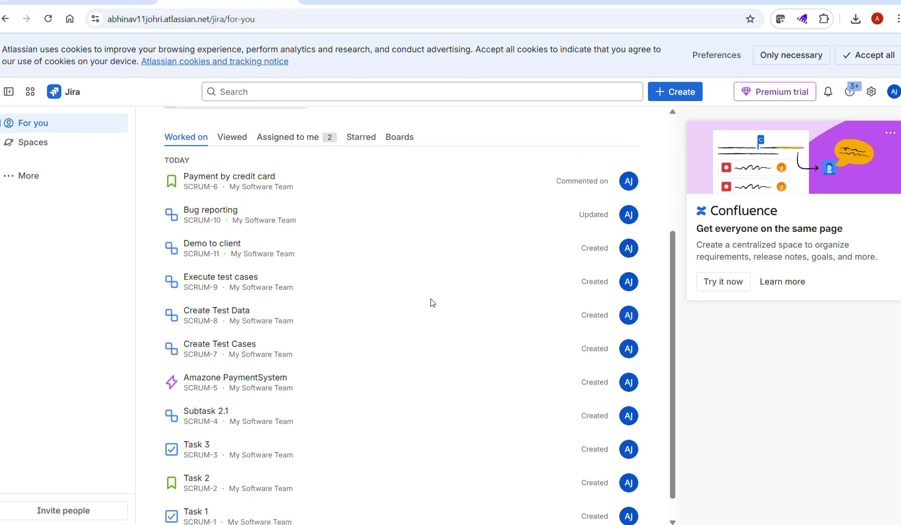
scroll(430, 299, down, 1)
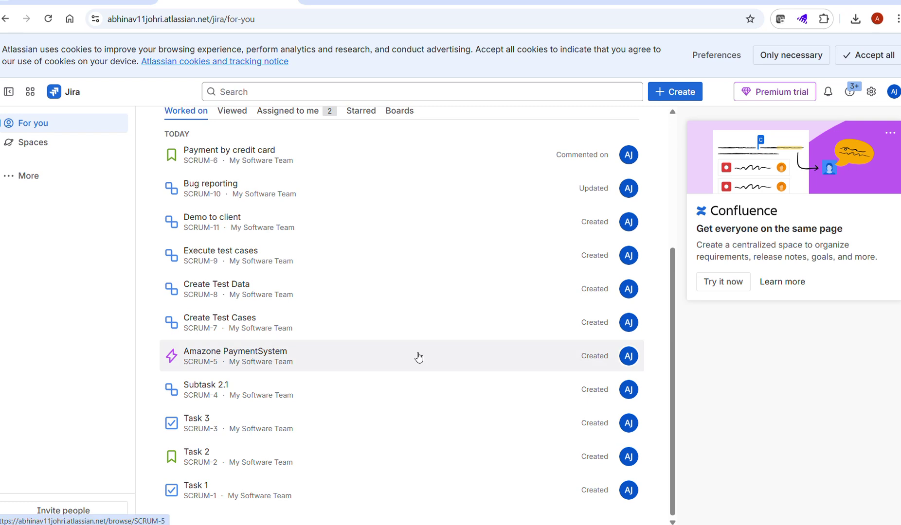
scroll(418, 357, up, 5)
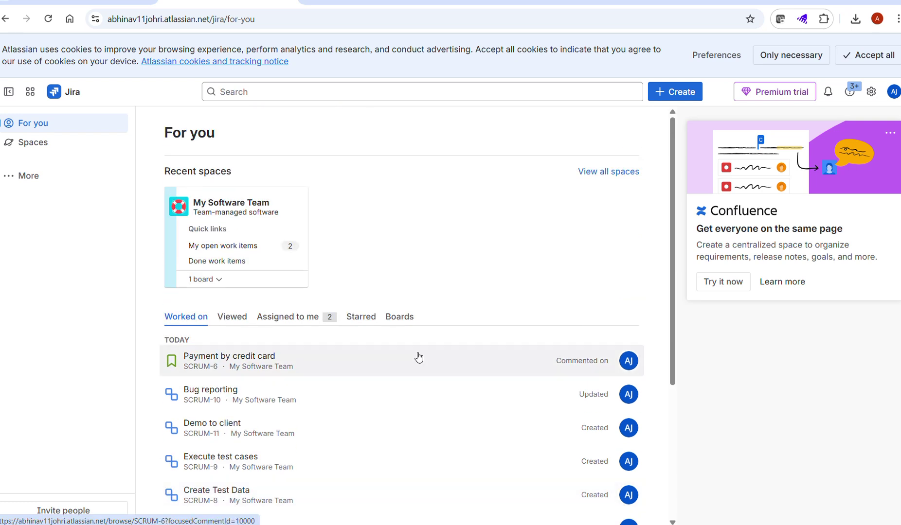
click(6, 180)
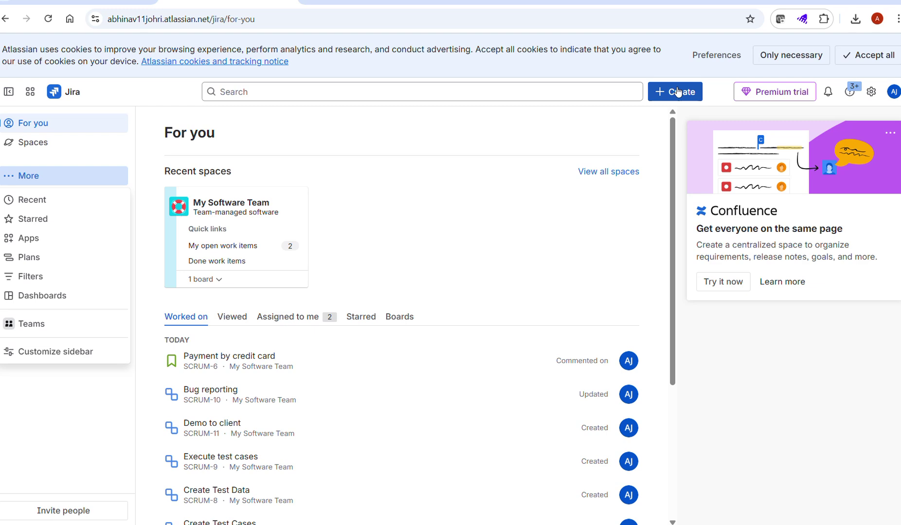
Step: Open and discard a Create Story form, then search work items for 'bug'
click(677, 92)
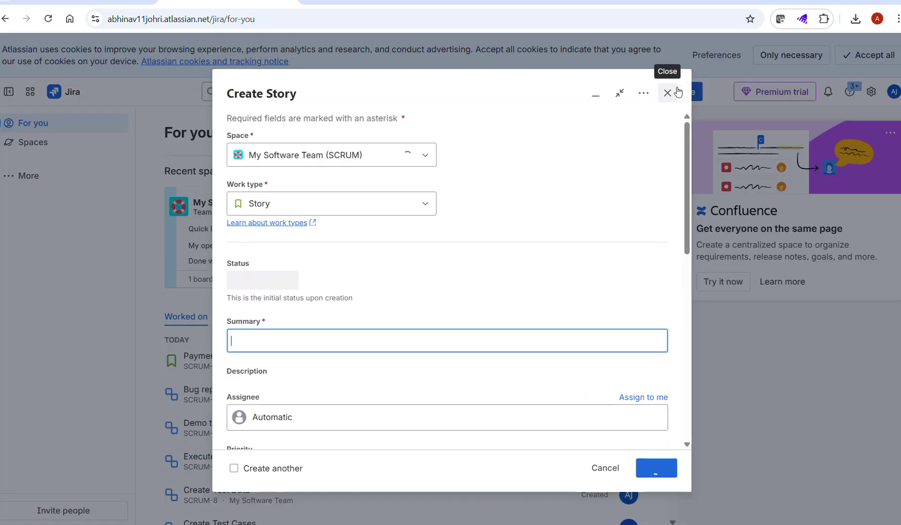
scroll(471, 310, down, 5)
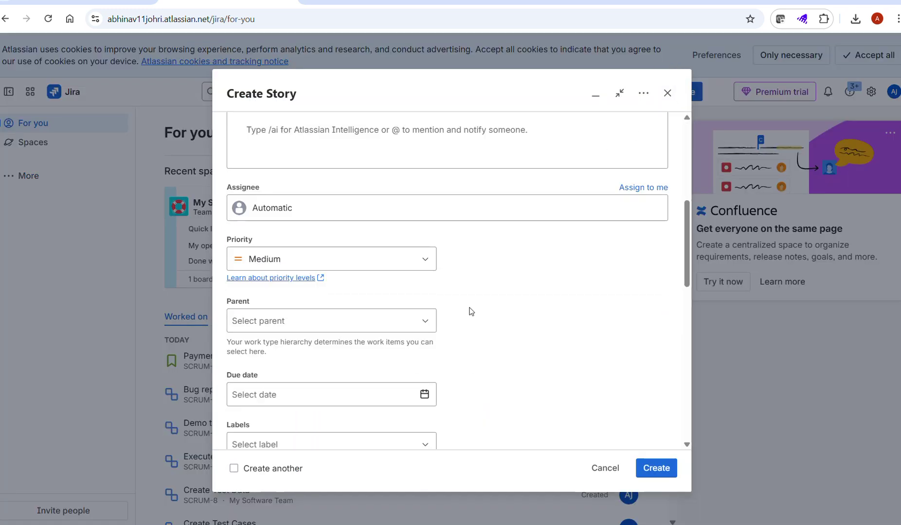
scroll(479, 311, up, 4)
click(666, 94)
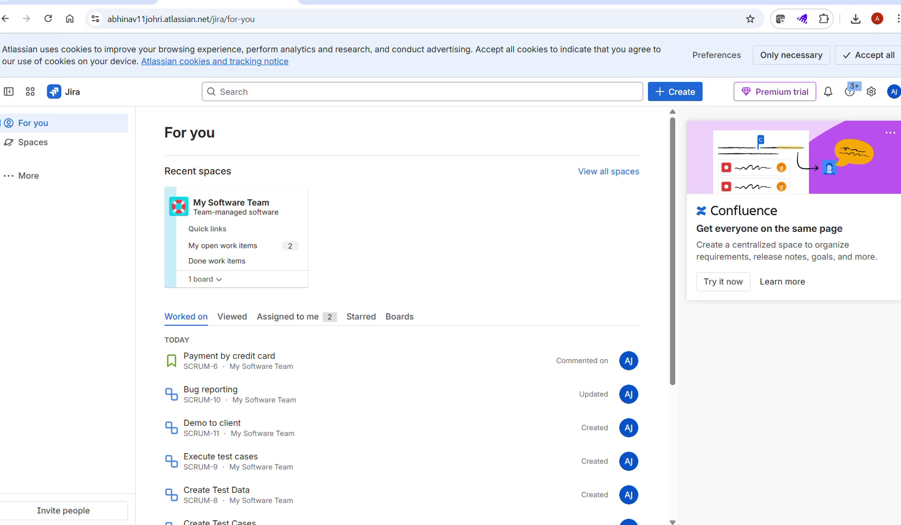
click(424, 91)
text(bug)
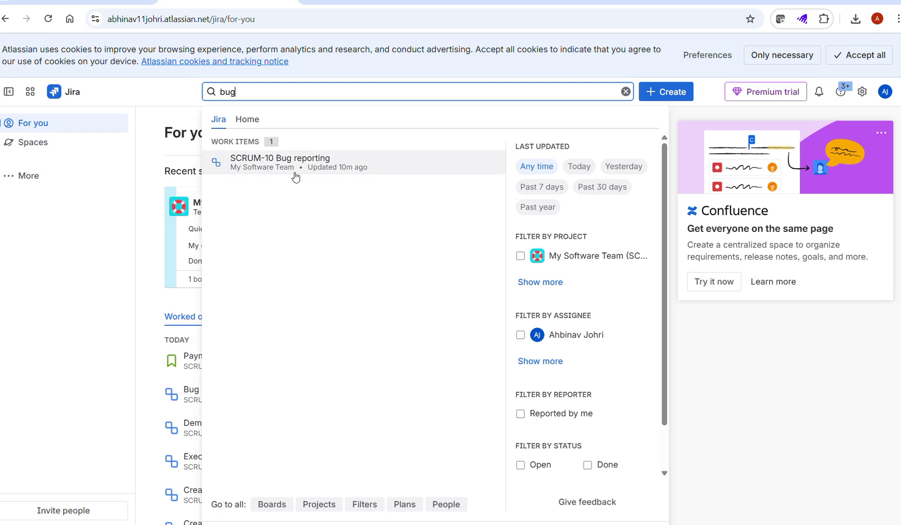
Step: Open SCRUM-10 Bug reporting and check its add-content and more-actions menus
click(288, 164)
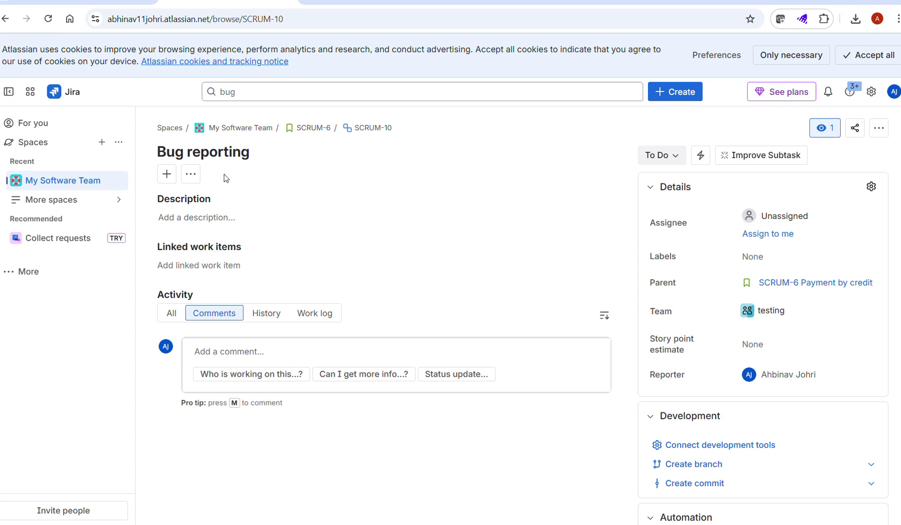
click(166, 174)
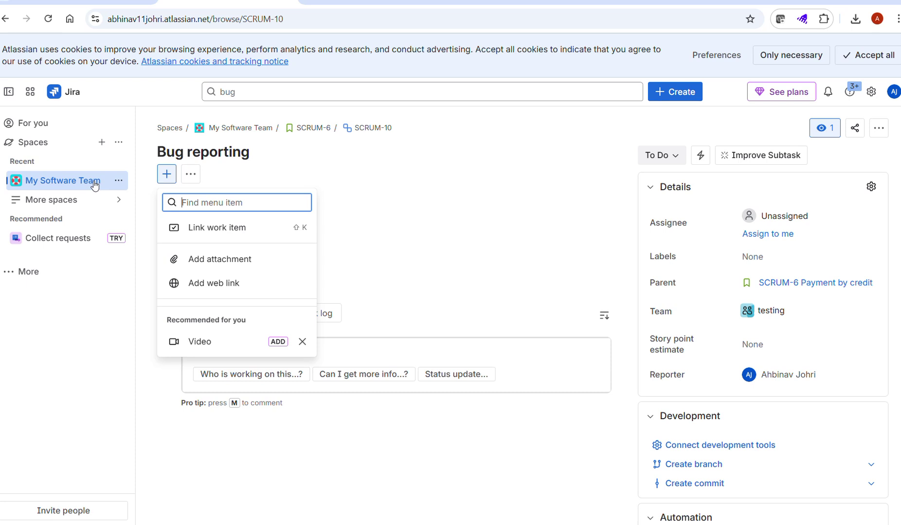
click(419, 169)
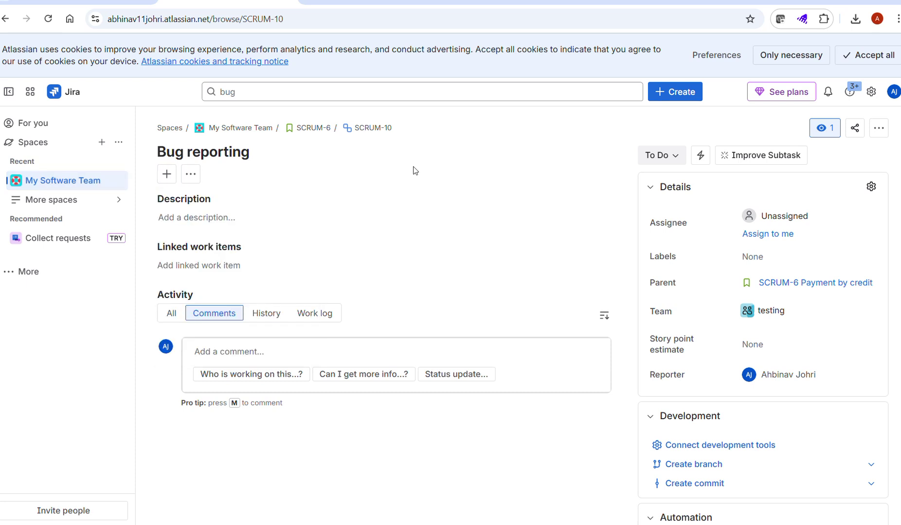
click(191, 174)
click(365, 190)
Step: Comment 'not able to make payment with credit card', correcting 'bot' to 'not', and save
click(254, 362)
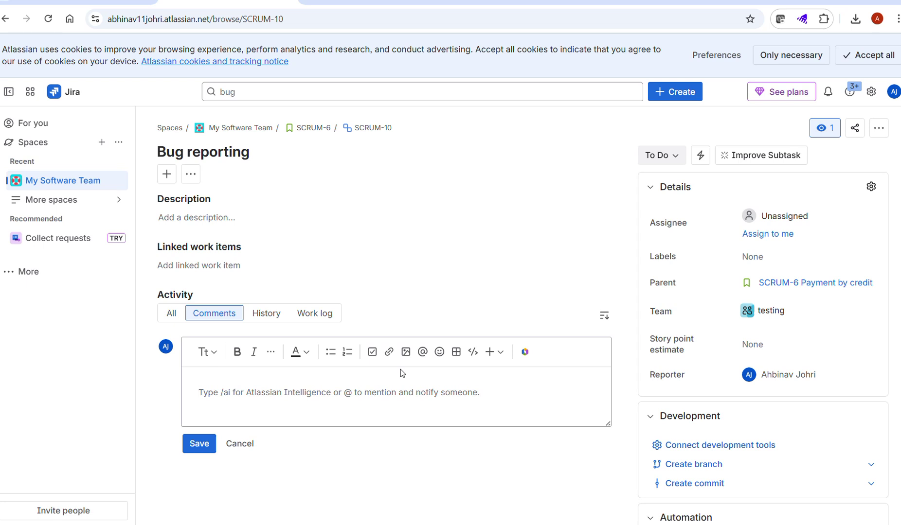
text(bot able to )
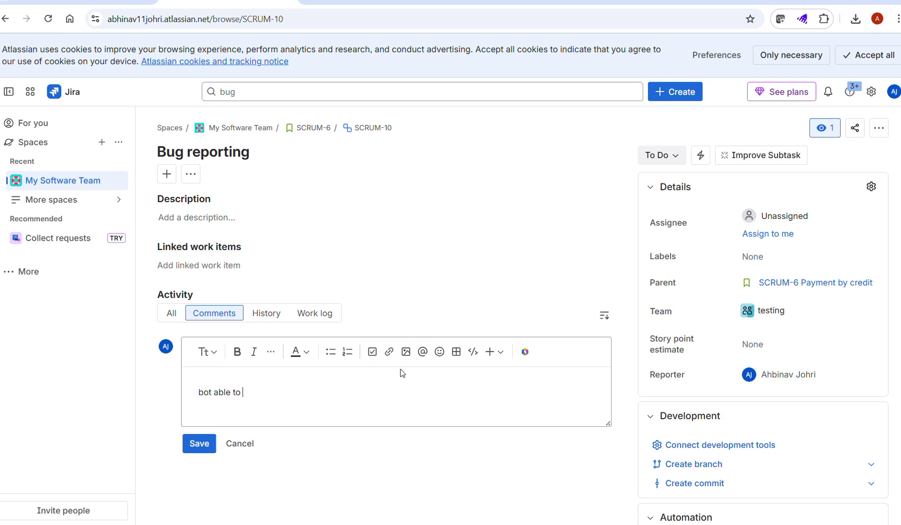
text(make payment with credit card)
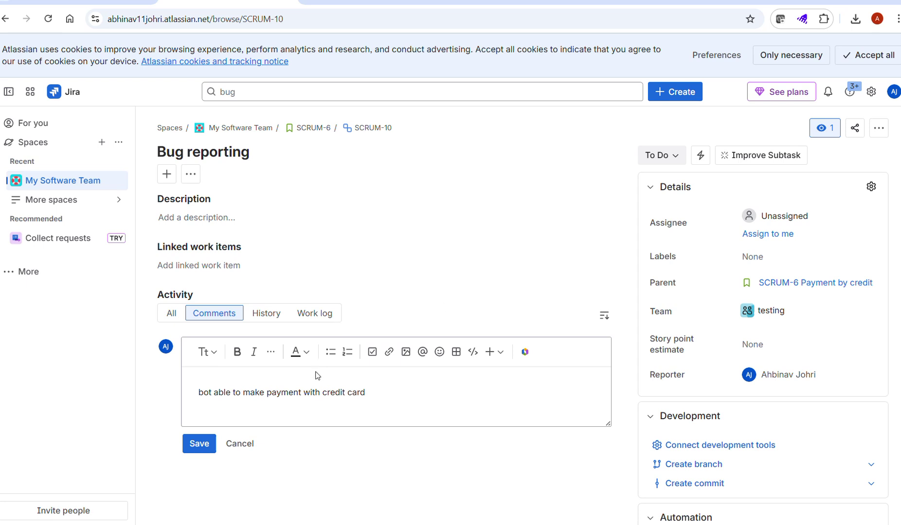
double_click(203, 394)
text(n)
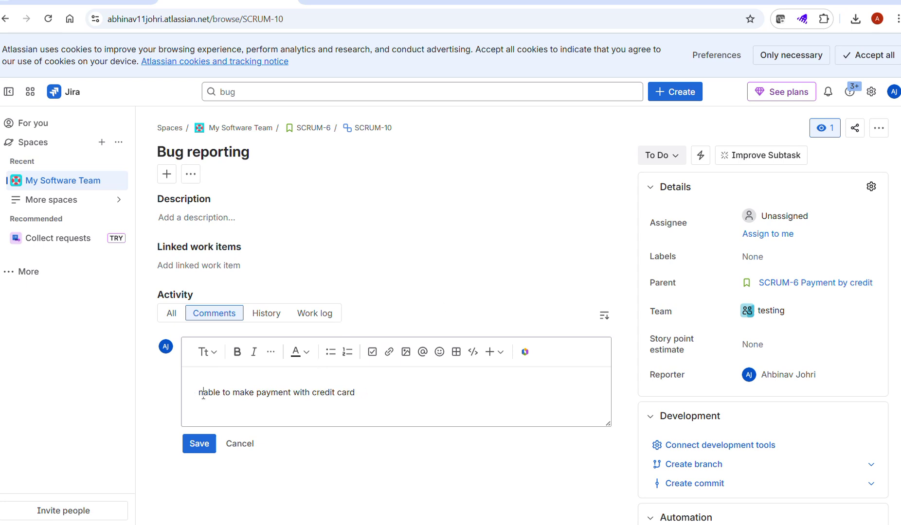
text(ot)
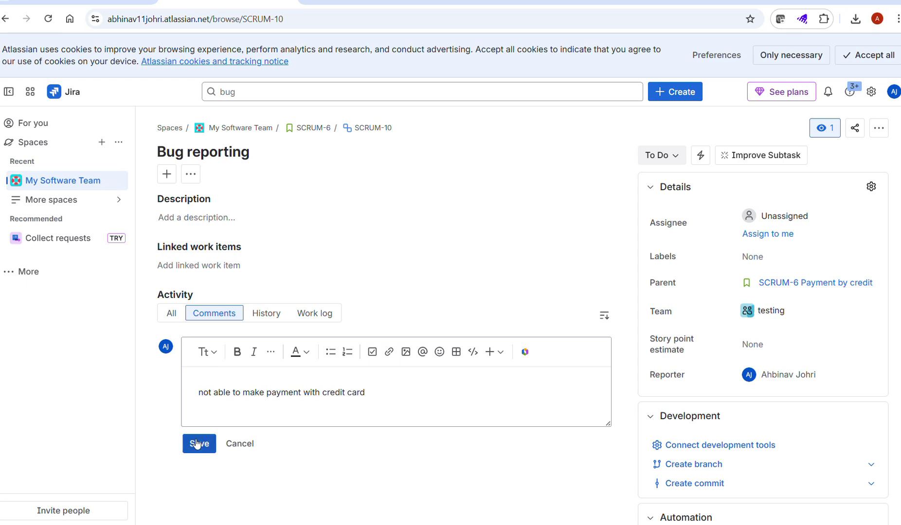
click(198, 443)
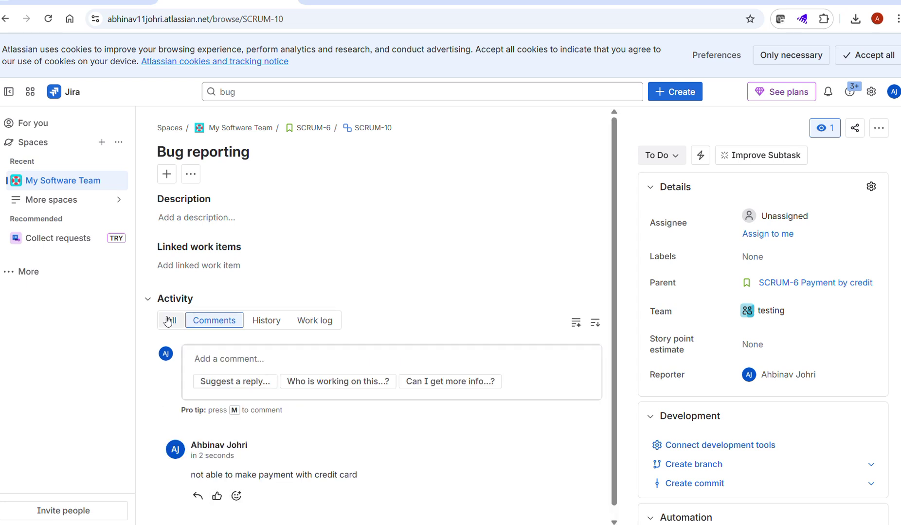
scroll(321, 203, down, 1)
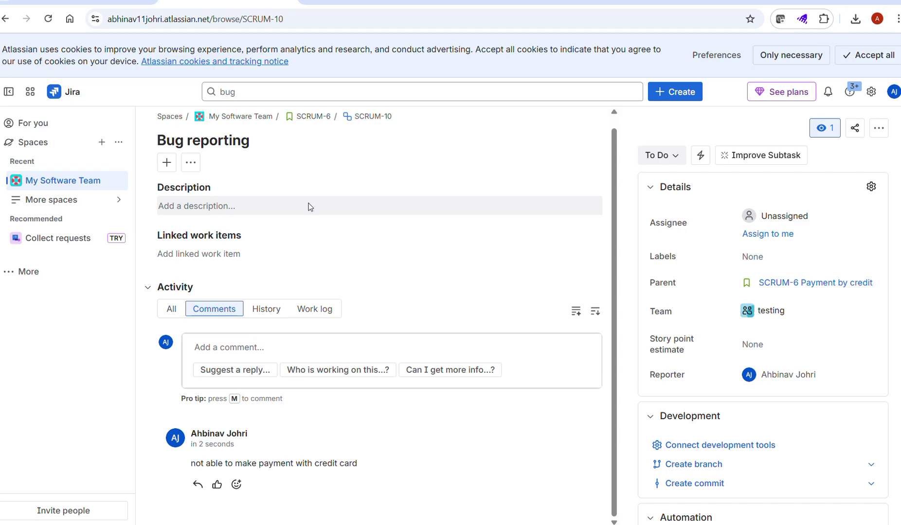
Step: In a new tab, search Google for 'jira bug reporting template'
key(ctrl+t)
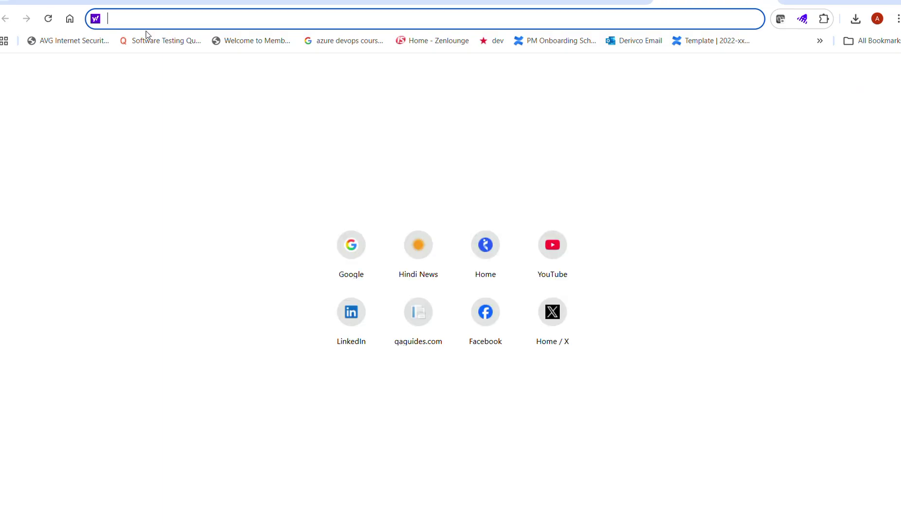
text(google.com)
key(Return)
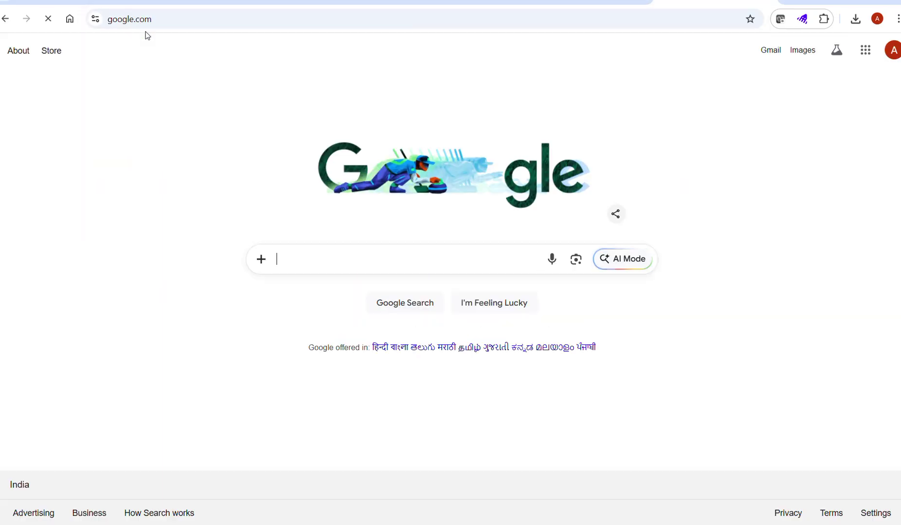
text(jira )
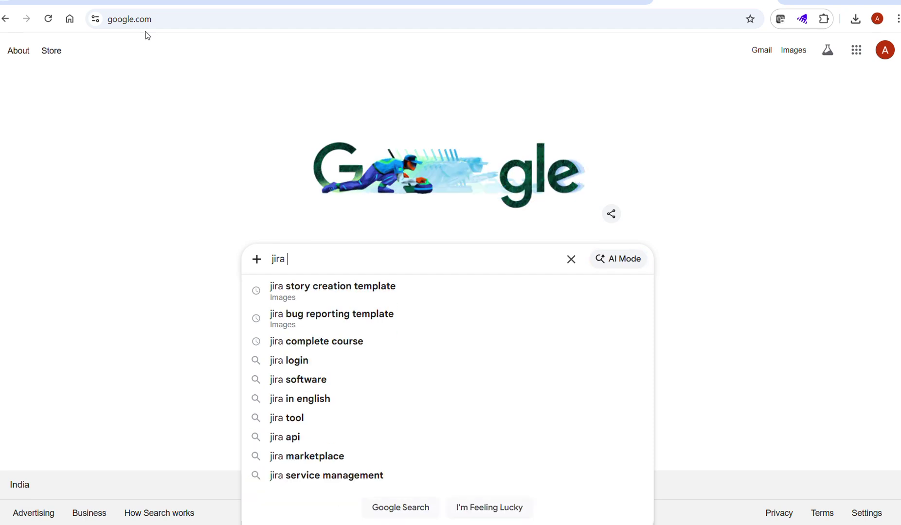
text(bug)
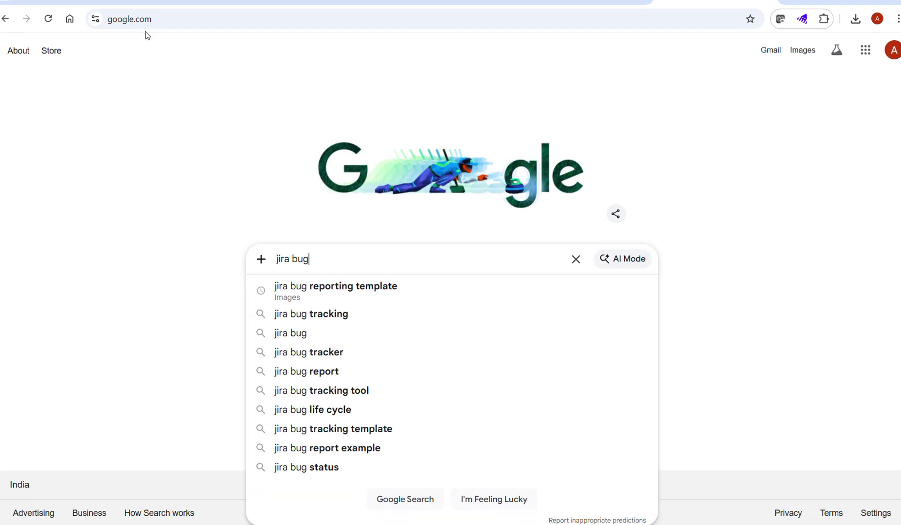
key(Down)
key(Return)
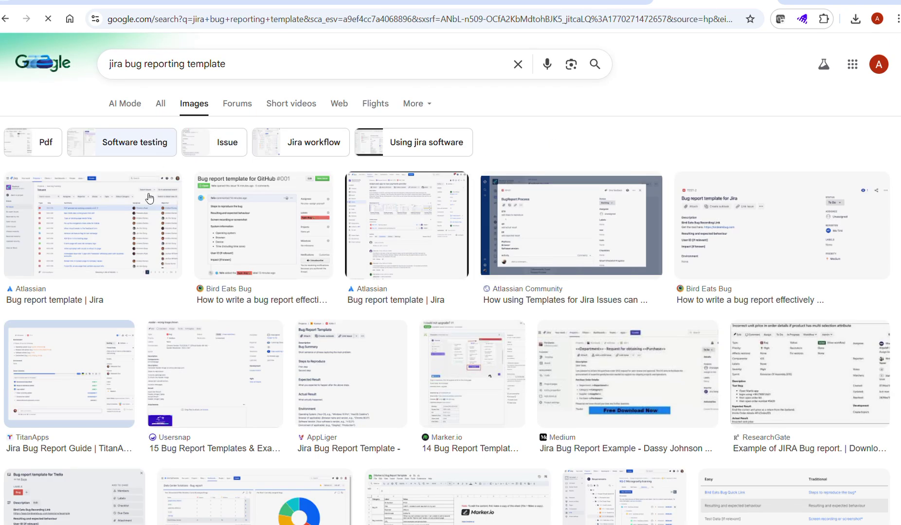
Step: Preview Atlassian's 'Bug report template | Jira' image, visit its page, and go back
click(406, 249)
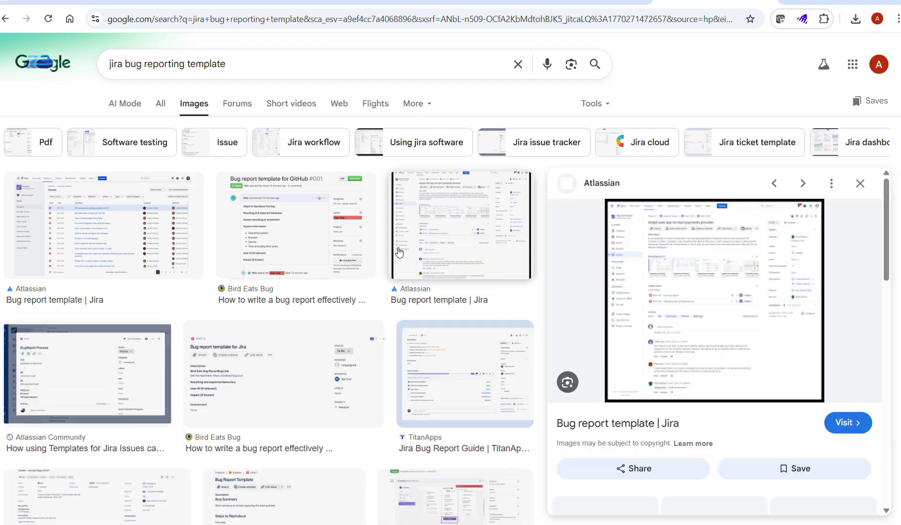
click(719, 297)
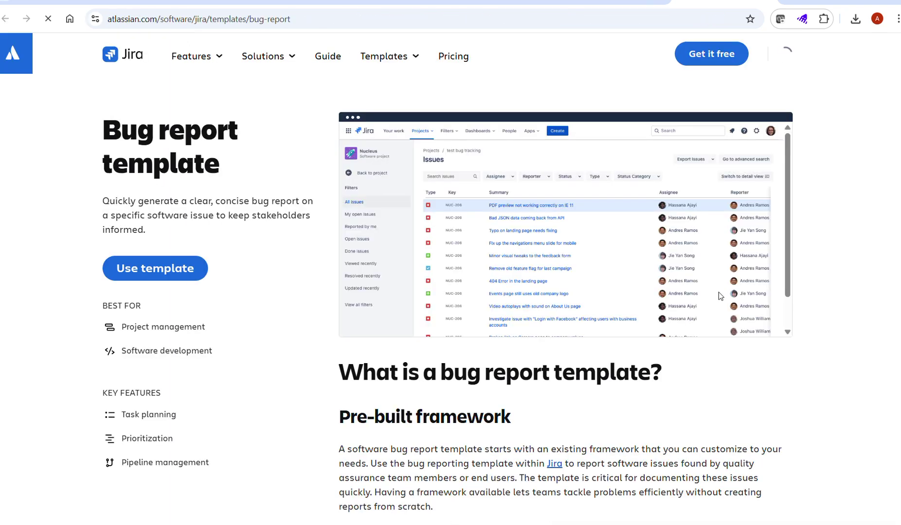
scroll(215, 268, down, 5)
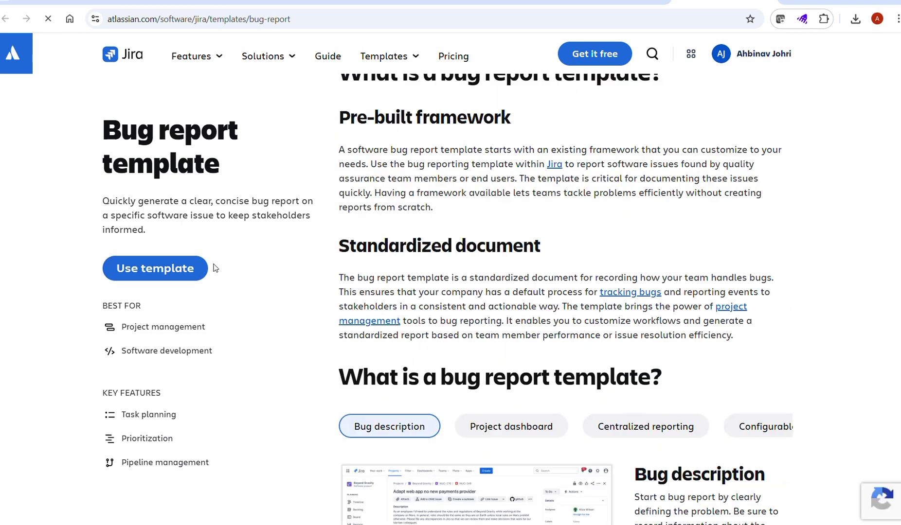
scroll(214, 268, down, 5)
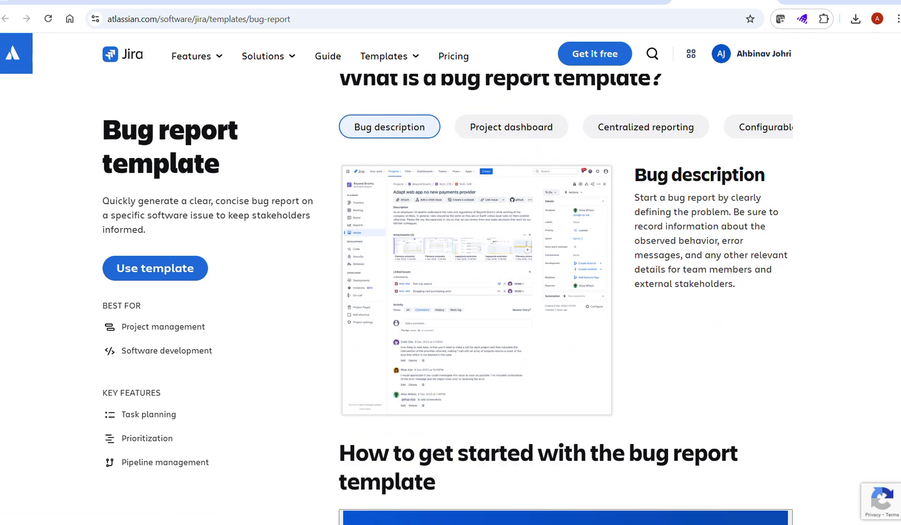
key(alt+Left)
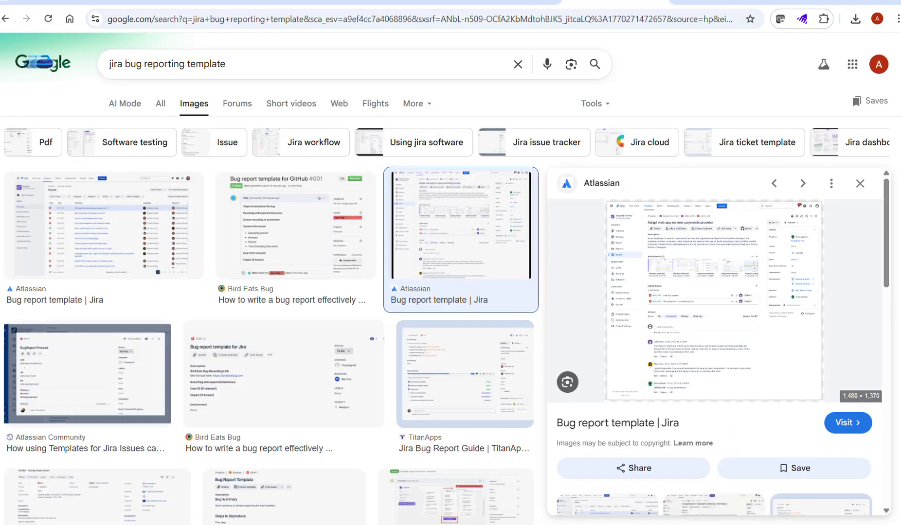
Step: Browse the image results, preview the QAwerk example, then open Atlassian's 'Bug report template | Jira' page
scroll(245, 341, down, 5)
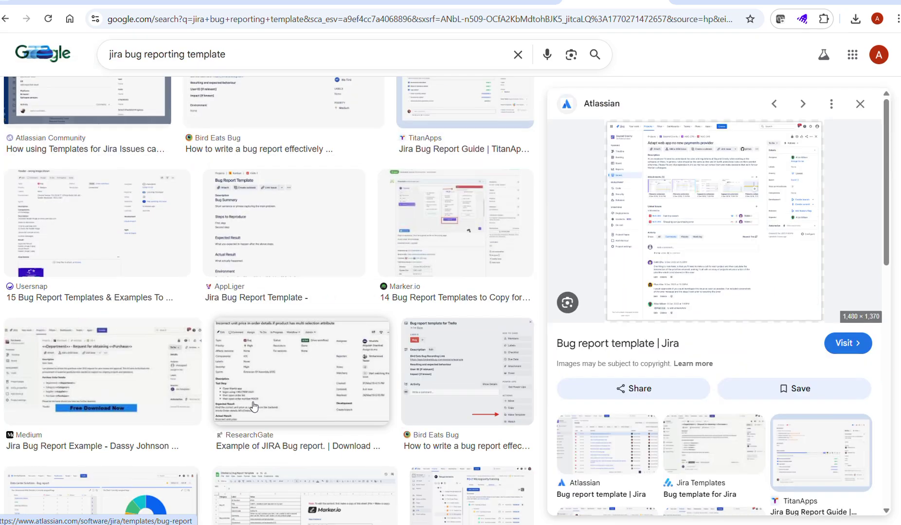
scroll(350, 384, down, 6)
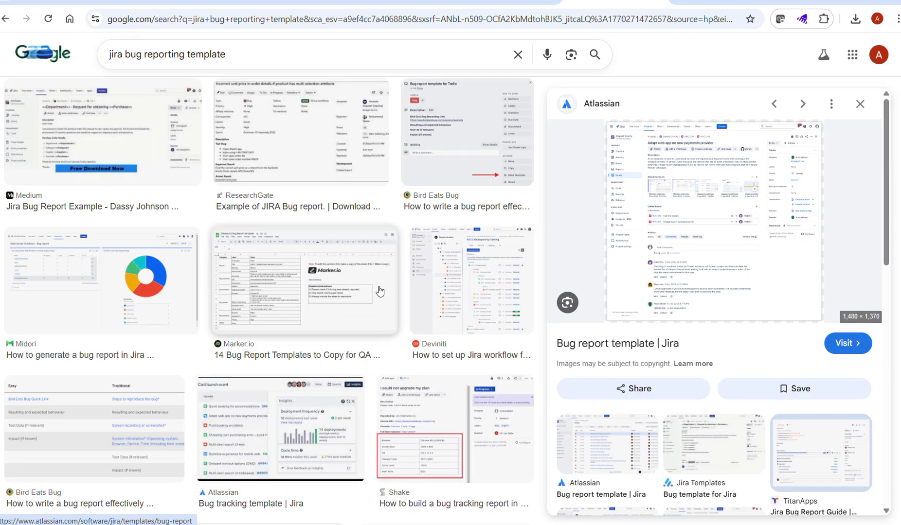
scroll(381, 287, down, 1)
scroll(243, 369, down, 5)
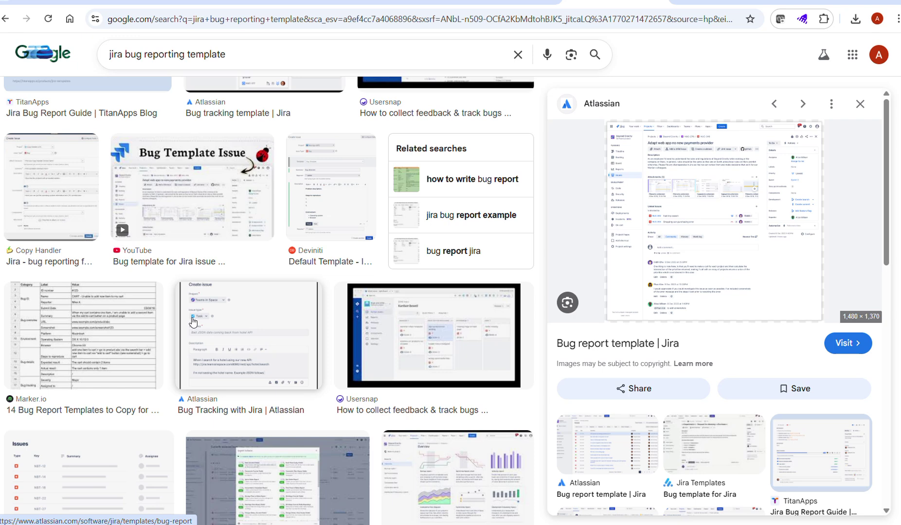
scroll(193, 322, down, 10)
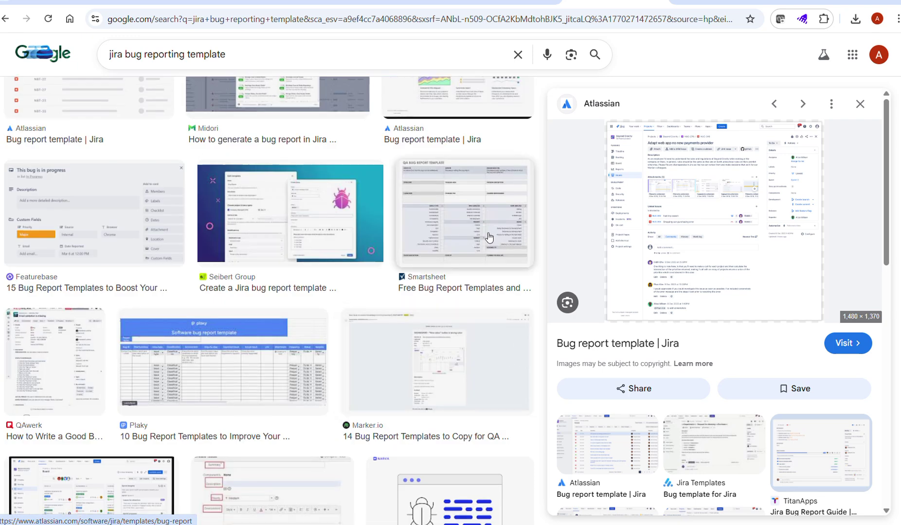
click(42, 394)
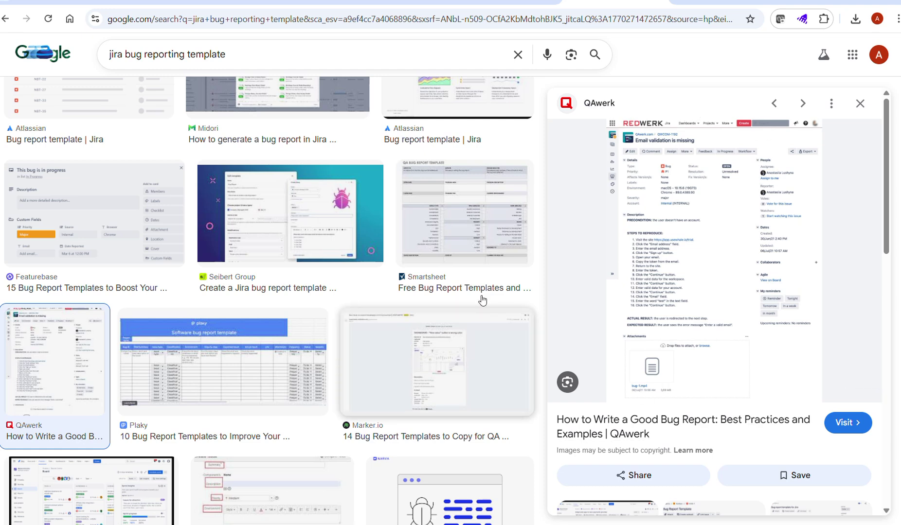
click(95, 139)
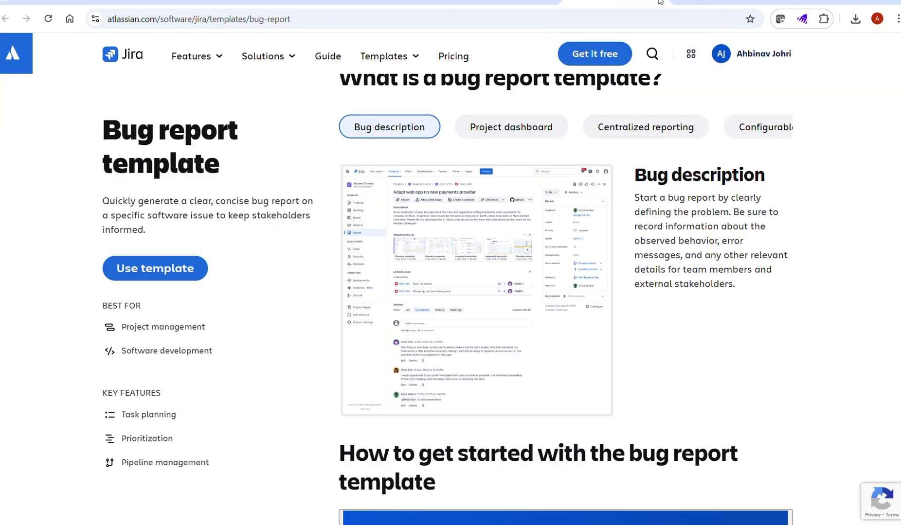